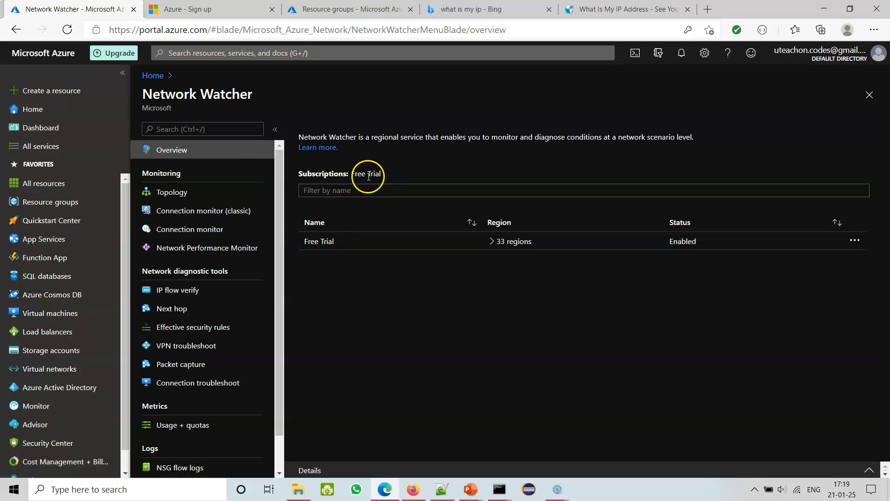
Expand the Free Trial subscription's regions and examine the details and tags of the East US network watcher.
click(490, 241)
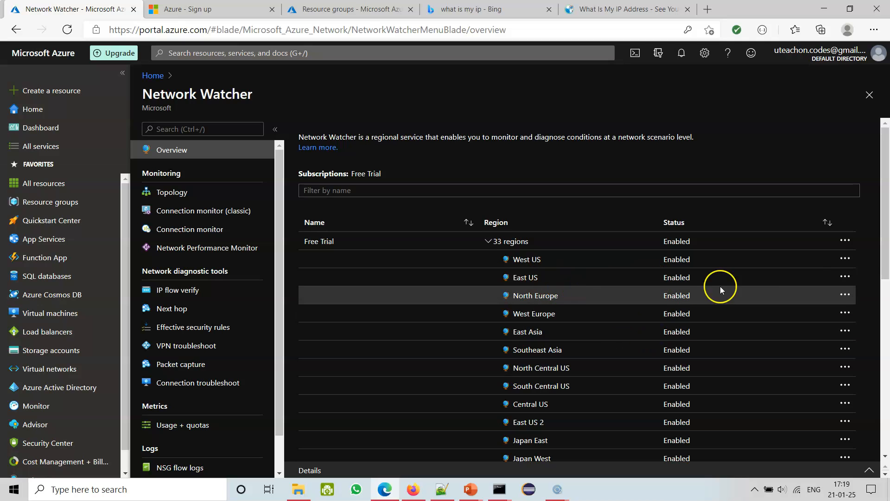
mouse_move(886, 245)
mouse_down()
mouse_move(886, 426)
mouse_move(885, 243)
mouse_up()
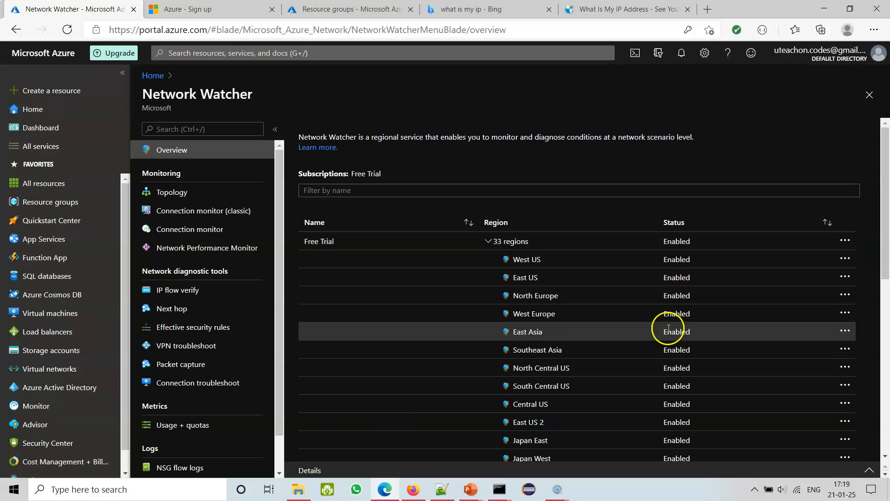
click(549, 278)
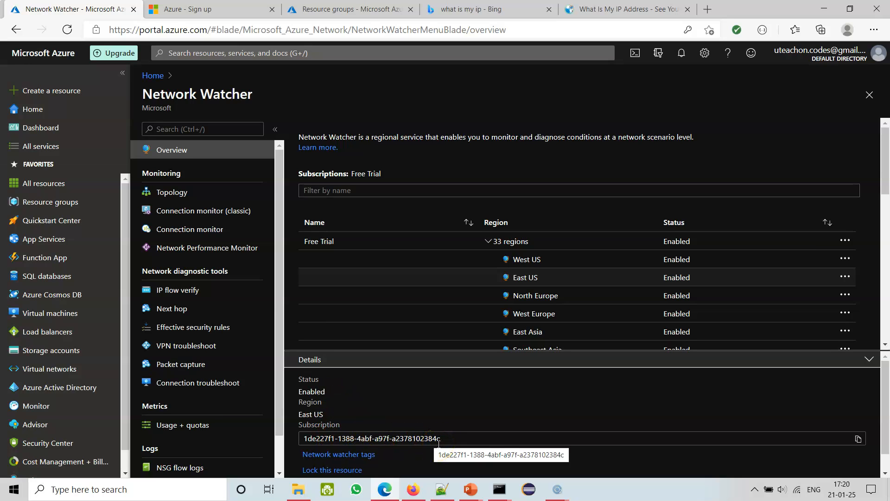
scroll(455, 443, down, 1)
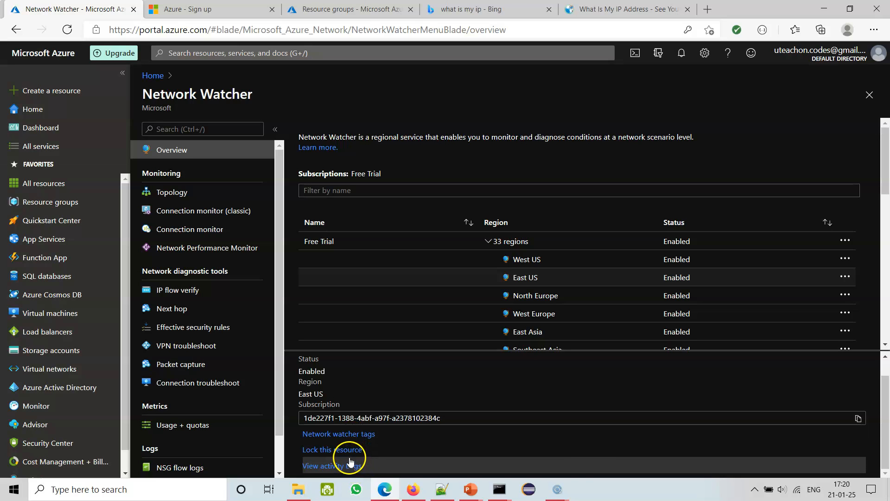
click(352, 434)
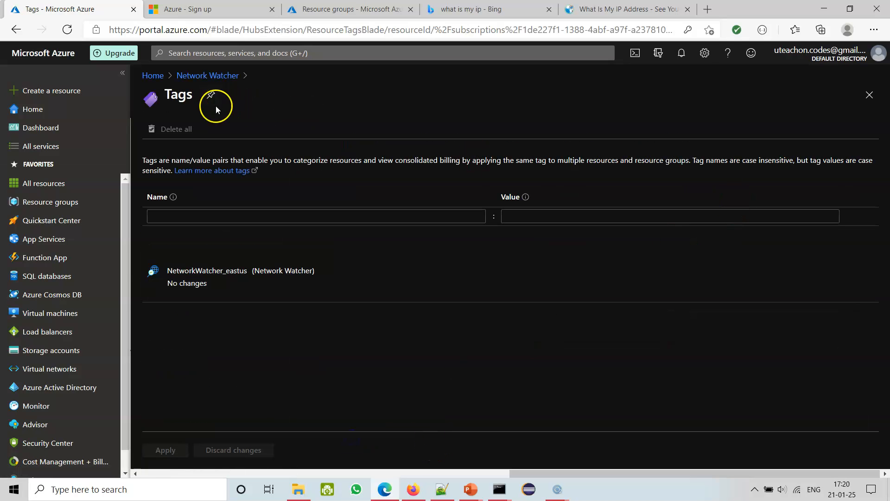
click(869, 94)
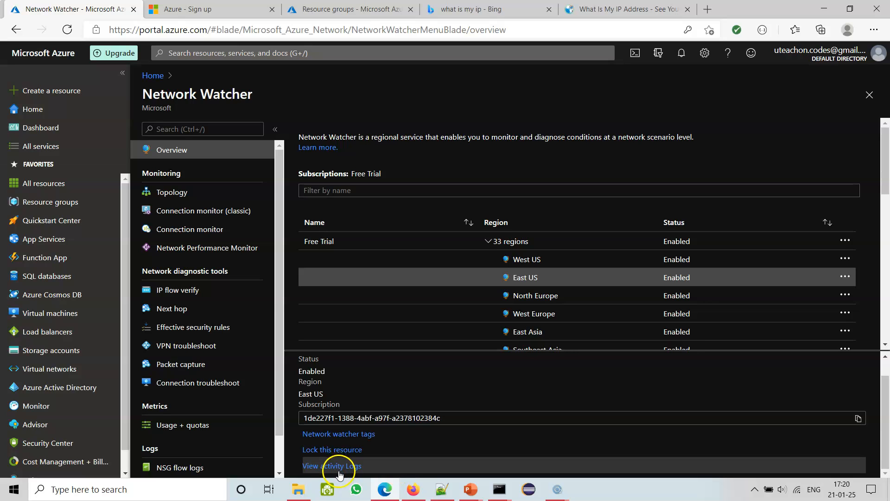
Check the resource locks of the East US network watcher and return to the overview.
scroll(432, 438, up, 1)
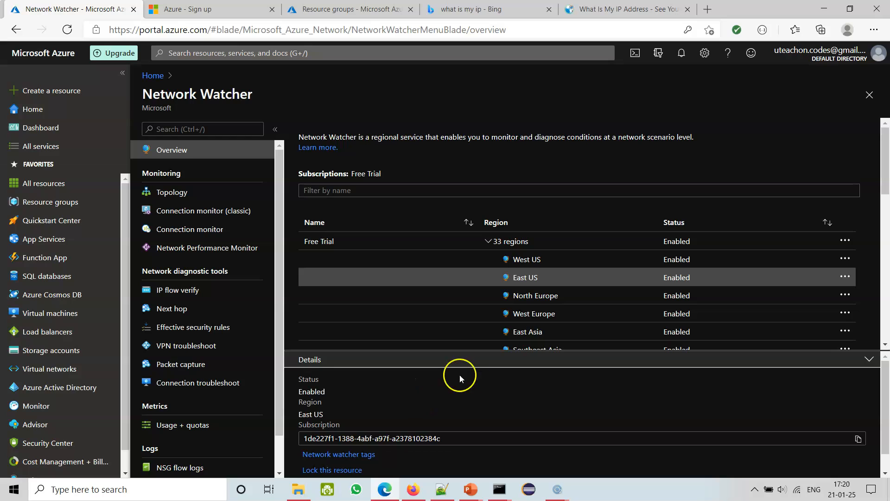
scroll(418, 401, down, 1)
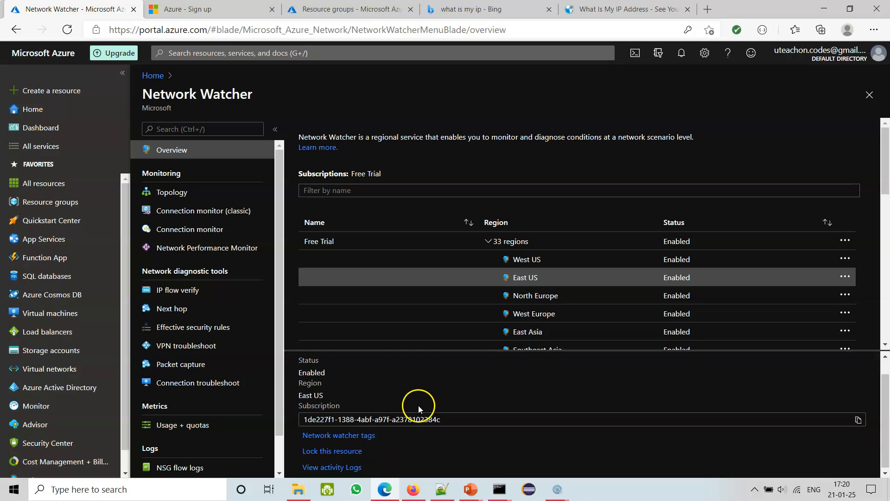
click(331, 454)
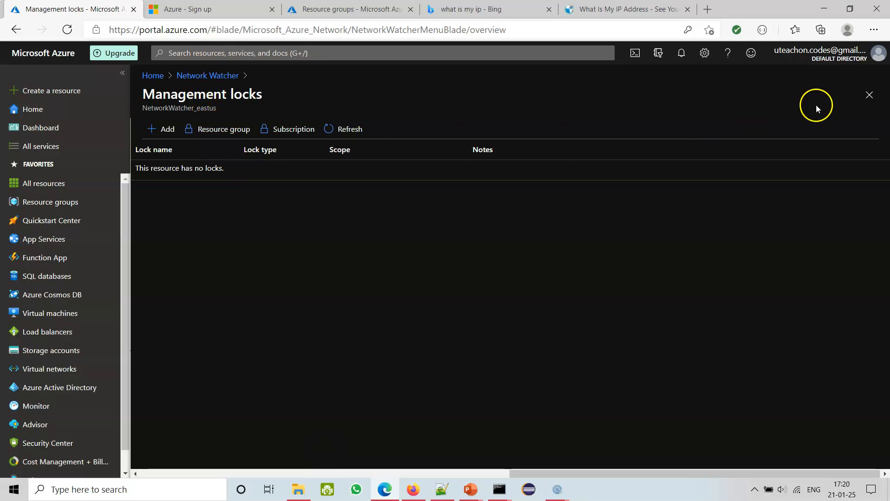
click(869, 95)
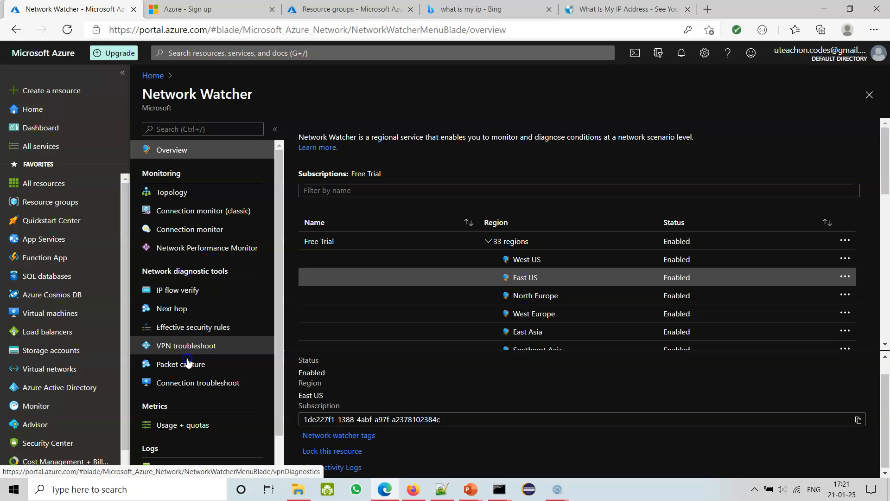
Review the subscription's usage and quotas, comparing the Network Watchers entries with the compute, network and storage quotas.
click(191, 384)
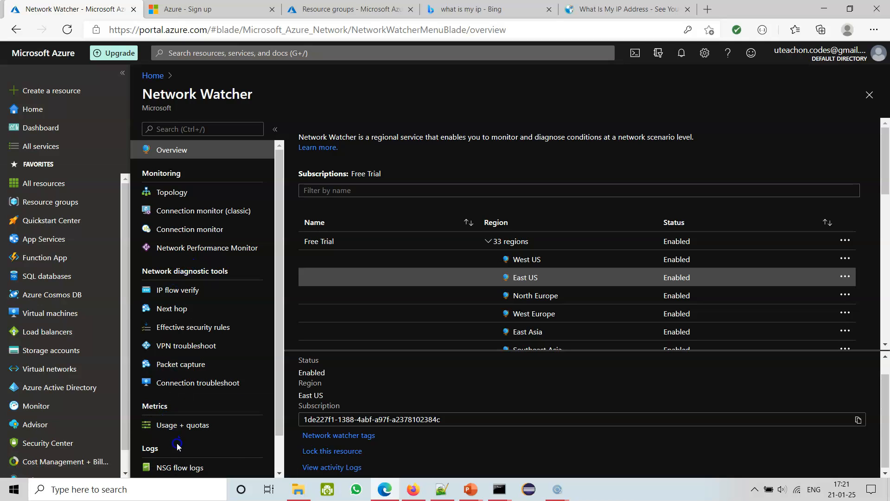
click(207, 431)
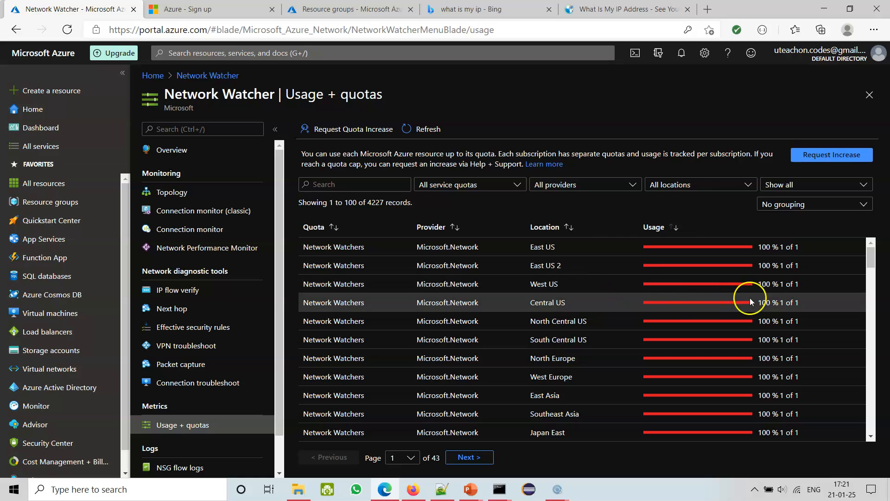
click(871, 309)
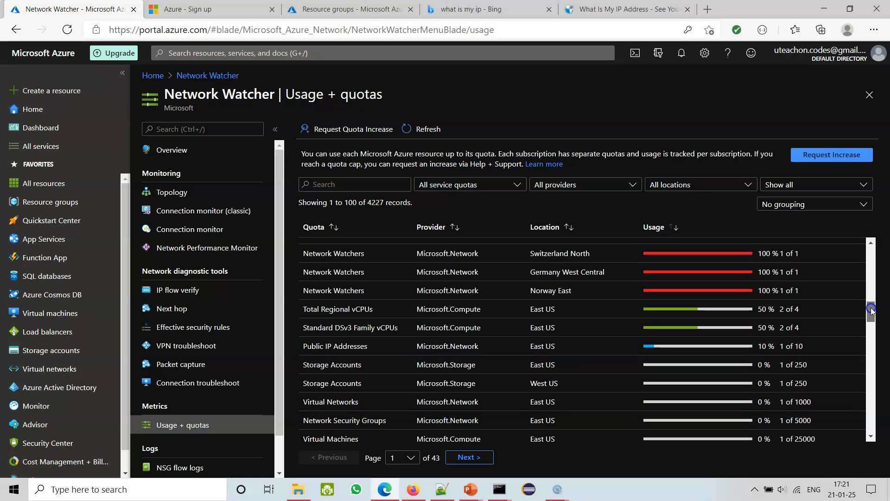
scroll(871, 309, up, 5)
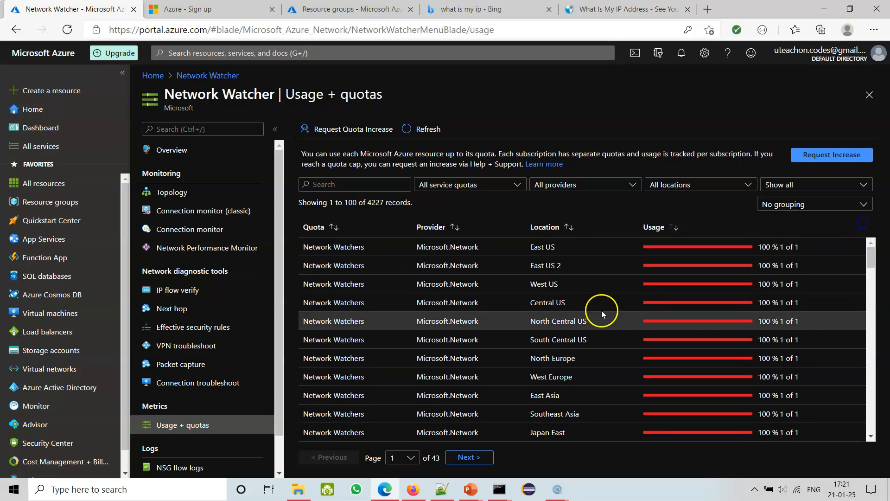
scroll(689, 363, down, 3)
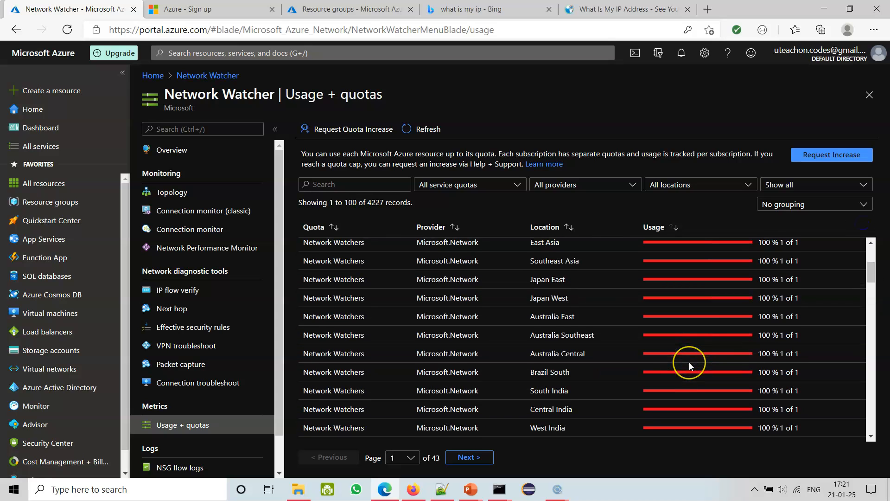
scroll(689, 362, down, 6)
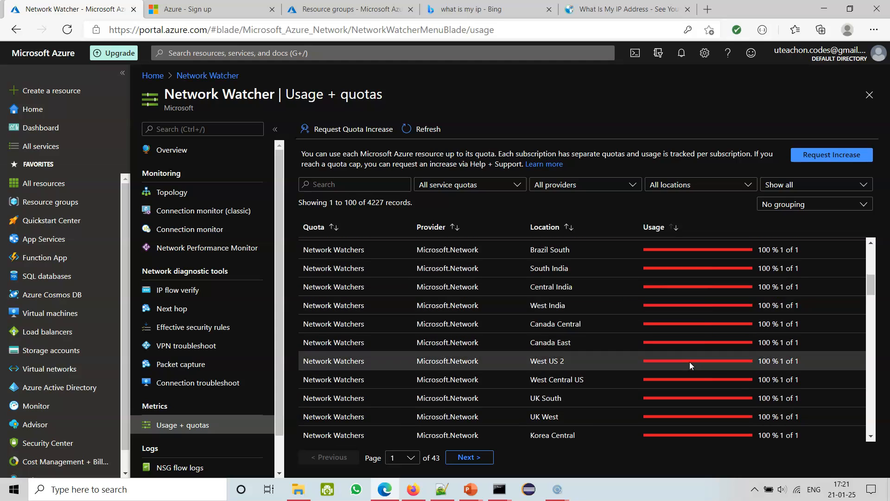
scroll(689, 360, down, 1)
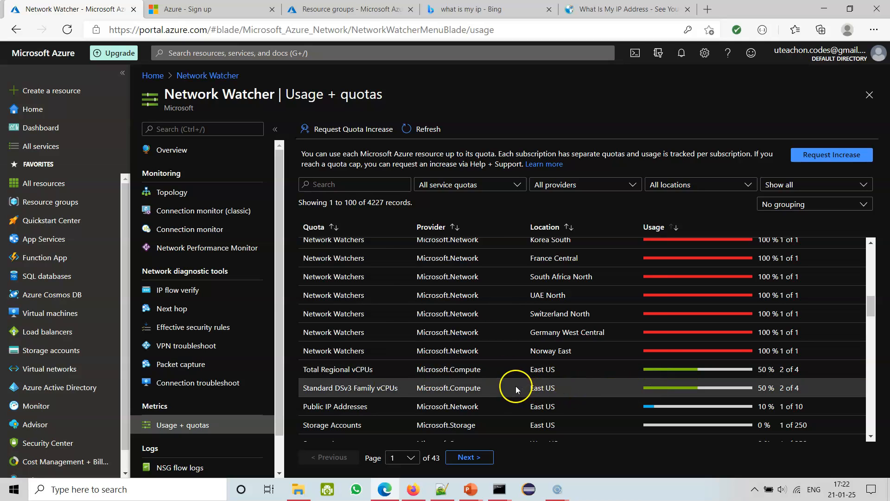
scroll(566, 387, down, 2)
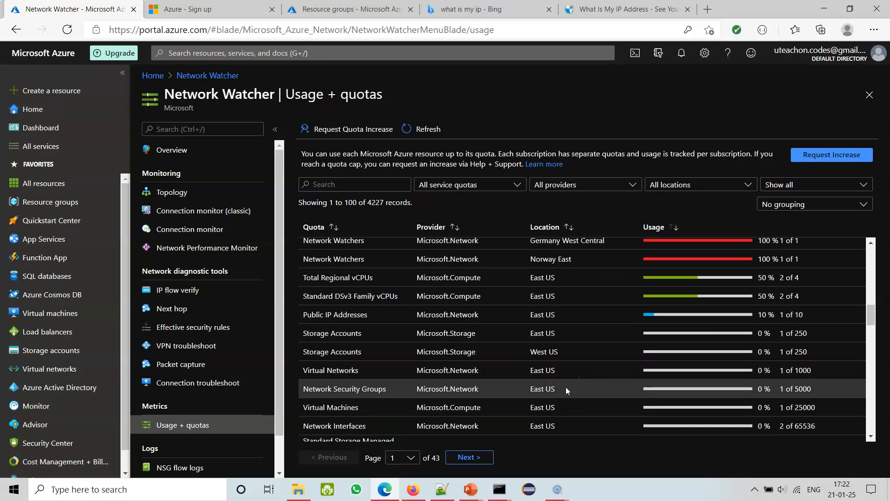
scroll(568, 386, down, 10)
scroll(575, 390, up, 10)
scroll(516, 427, up, 8)
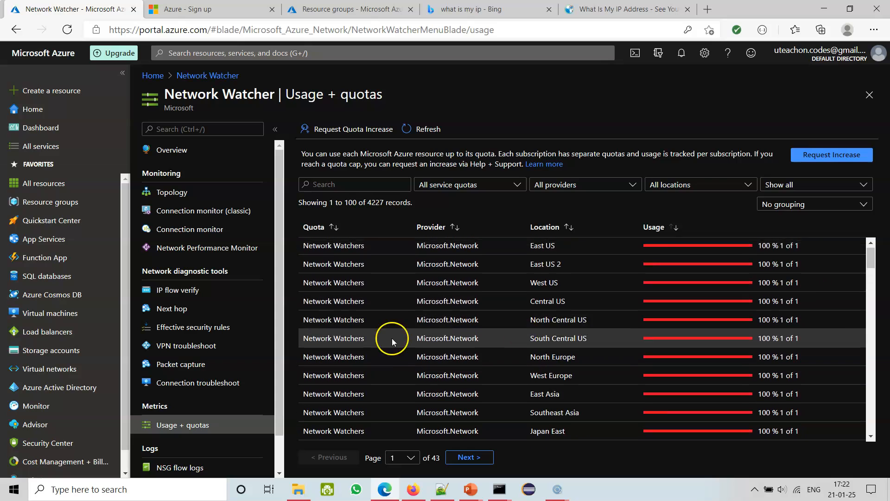
Open IP flow verify and review its description, the local IP address and the virtual machines available for testrg1.
click(179, 290)
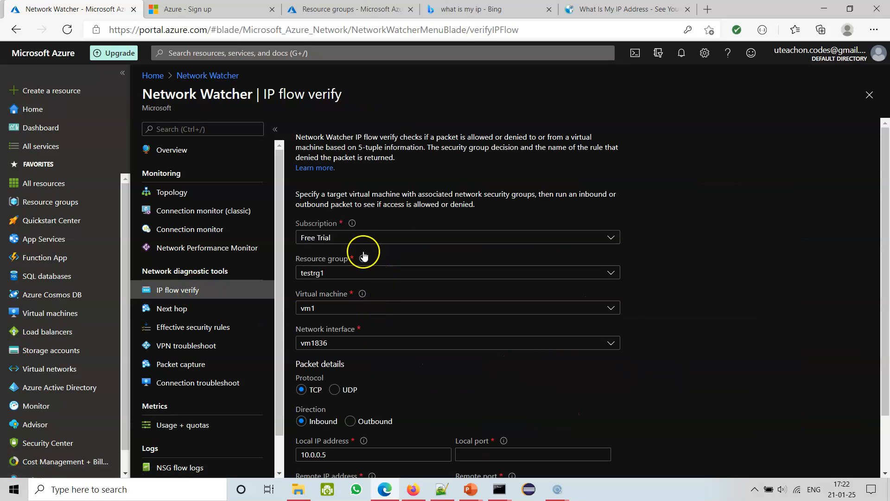
drag(369, 141, 402, 157)
click(392, 156)
scroll(811, 274, down, 1)
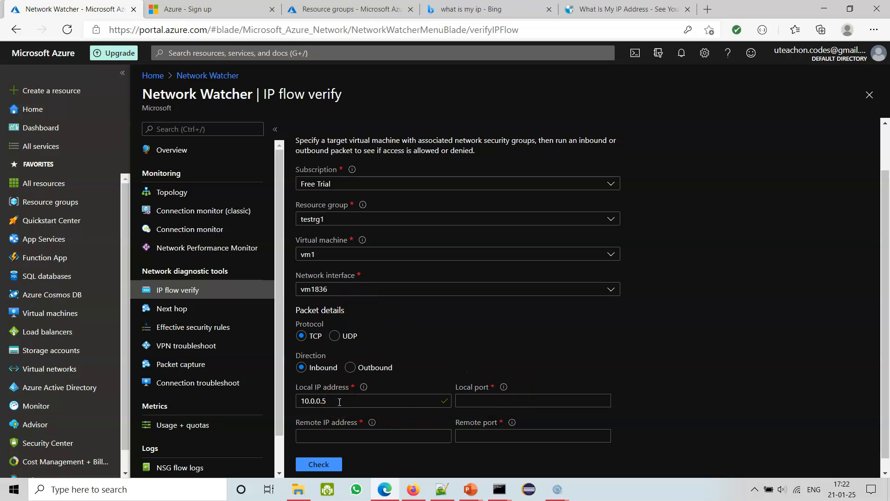
drag(337, 401, 318, 401)
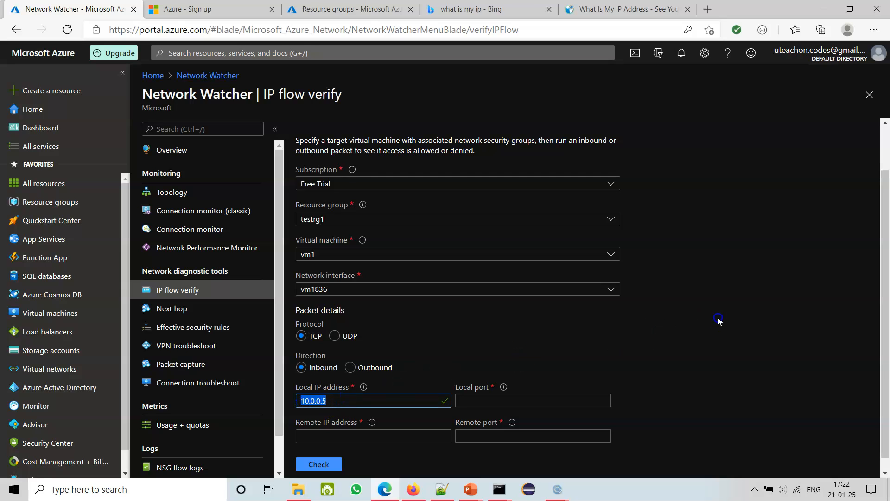
click(718, 320)
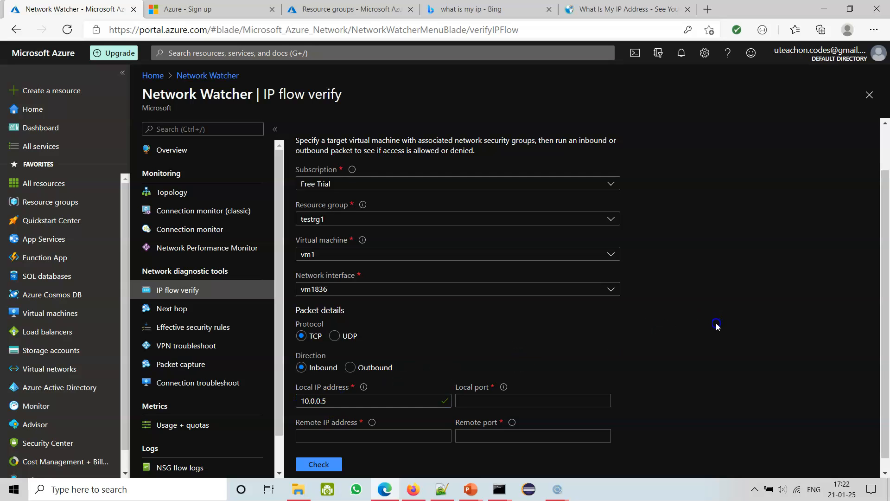
click(325, 255)
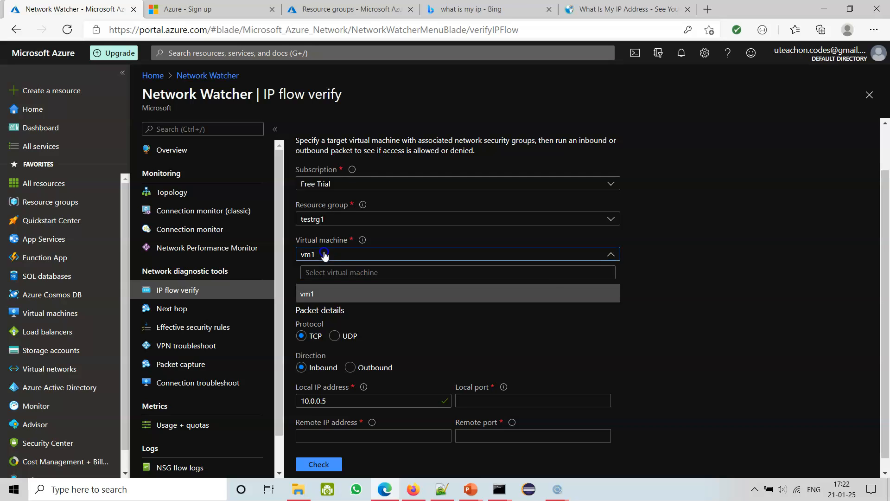
click(324, 255)
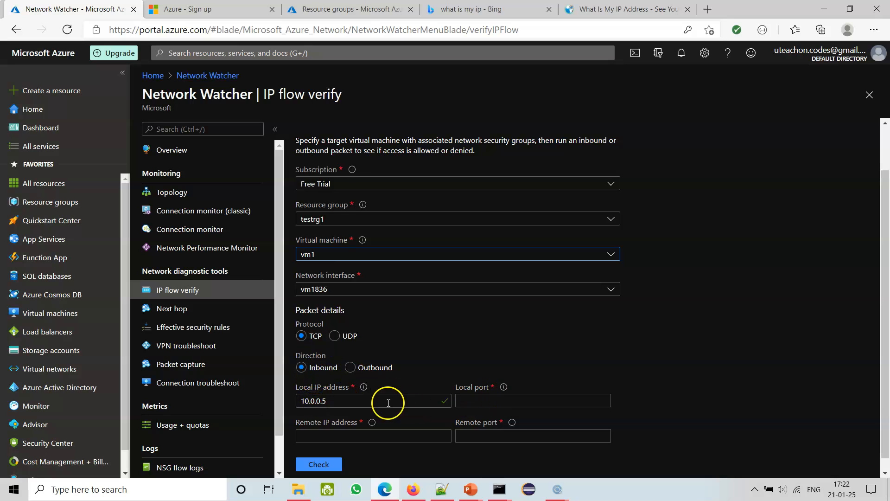
Check which local port values are accepted and set the local port to 300.
click(471, 400)
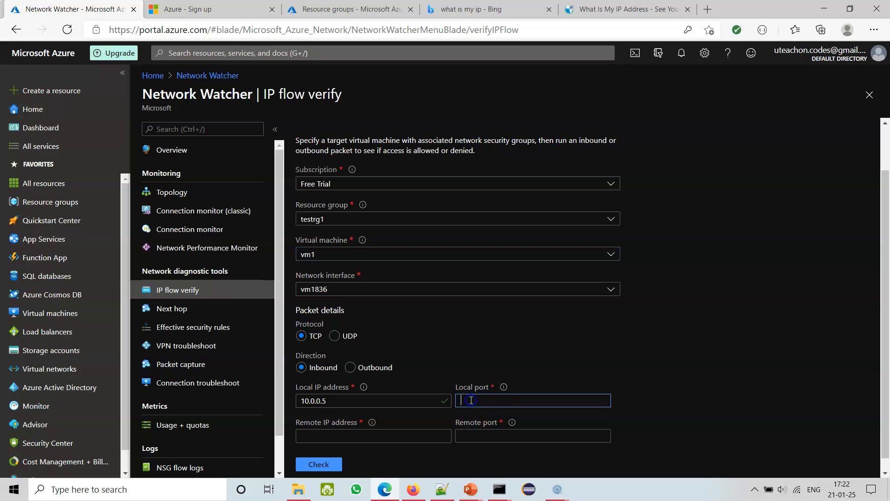
mouse_move(503, 390)
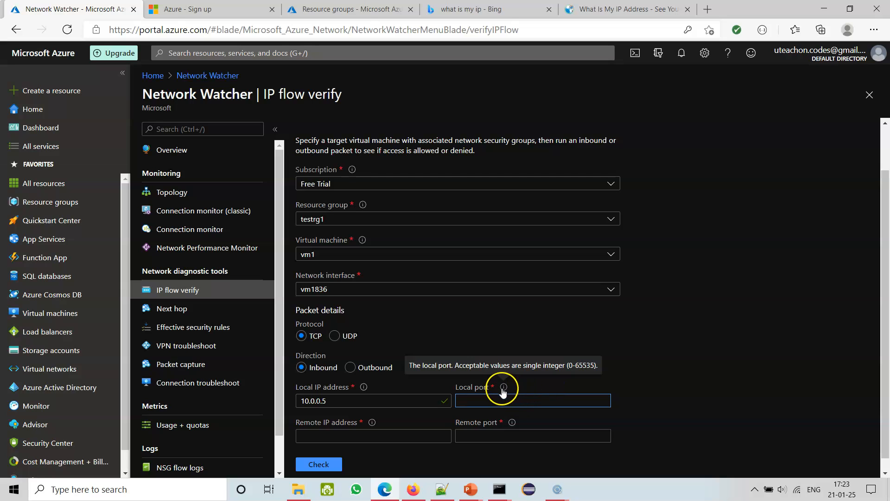
click(478, 397)
text(300)
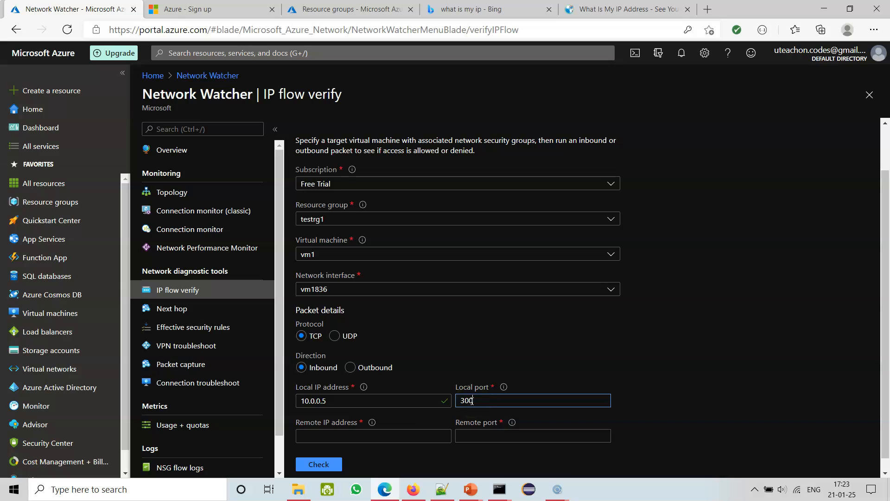
Copy the public IPv4 address from the WhatIsMyIPAddress page and paste it as the remote IP address in IP flow verify.
click(327, 433)
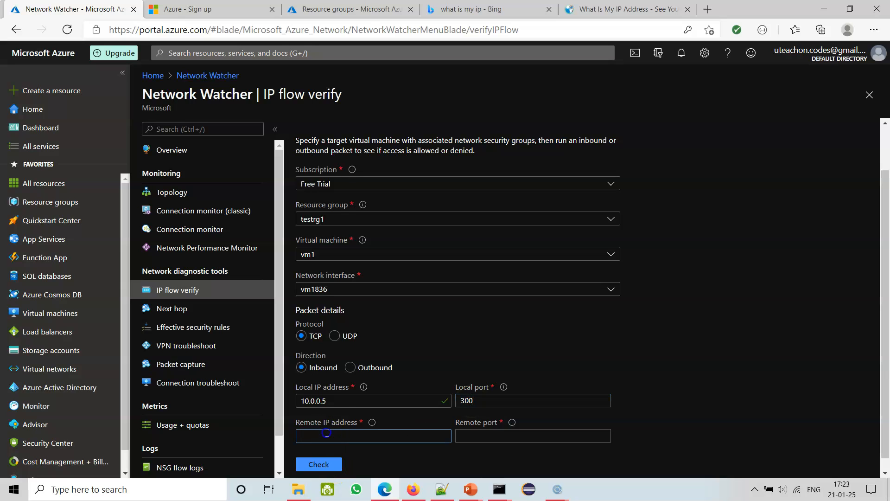
click(621, 10)
double_click(389, 242)
key(ctrl+c)
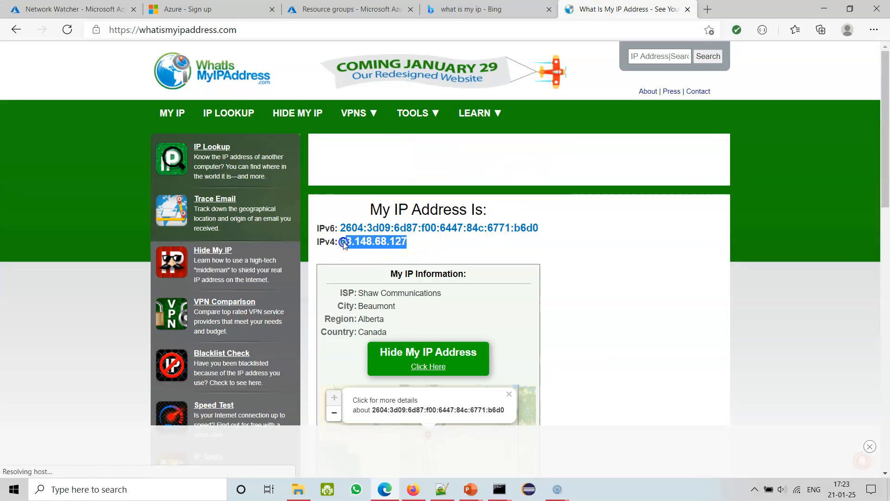
click(70, 9)
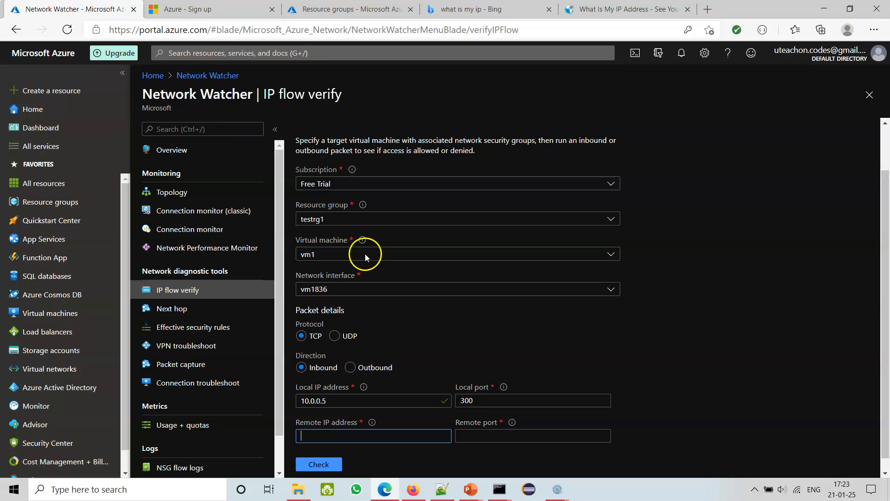
key(ctrl+v)
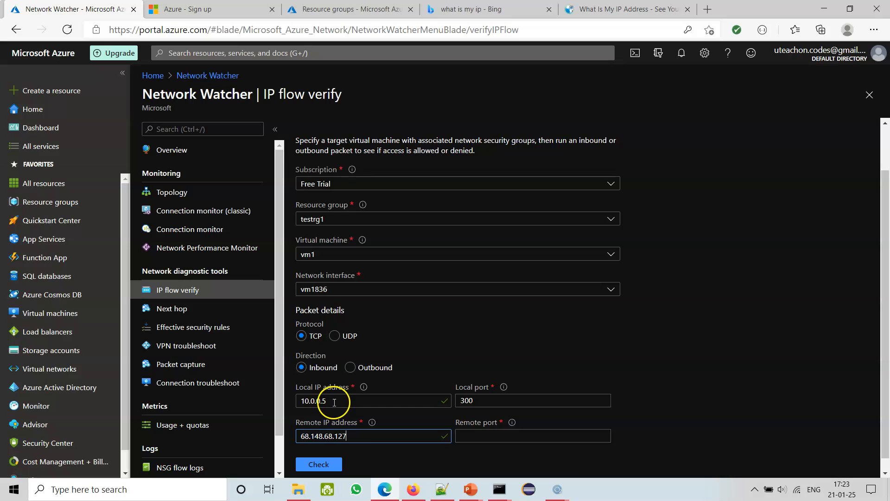
Set the remote port of the packet to 300.
drag(348, 437, 317, 438)
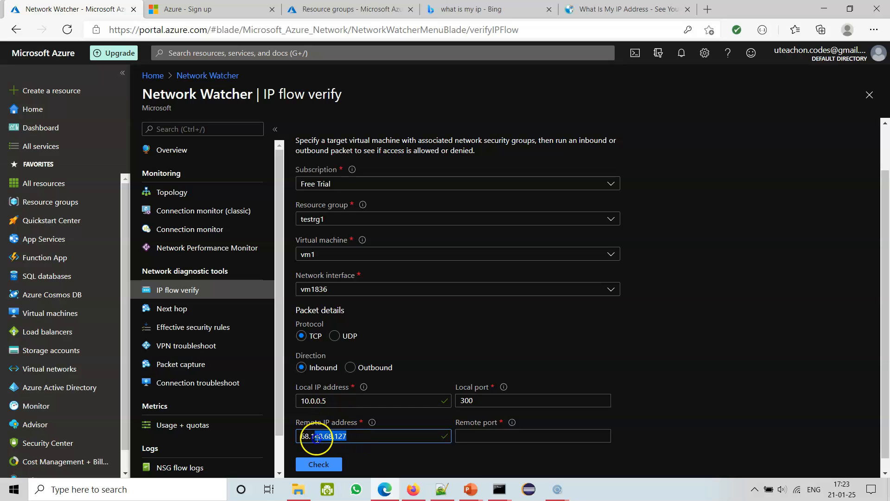
double_click(306, 401)
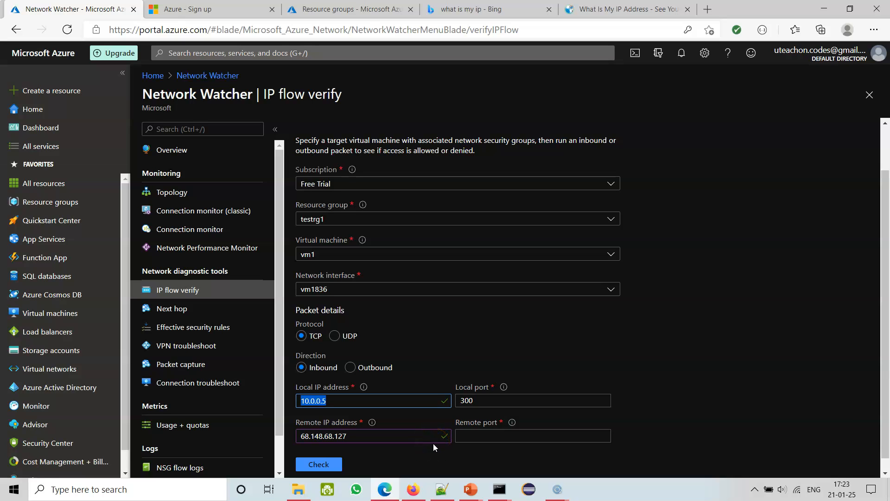
click(477, 434)
text(300)
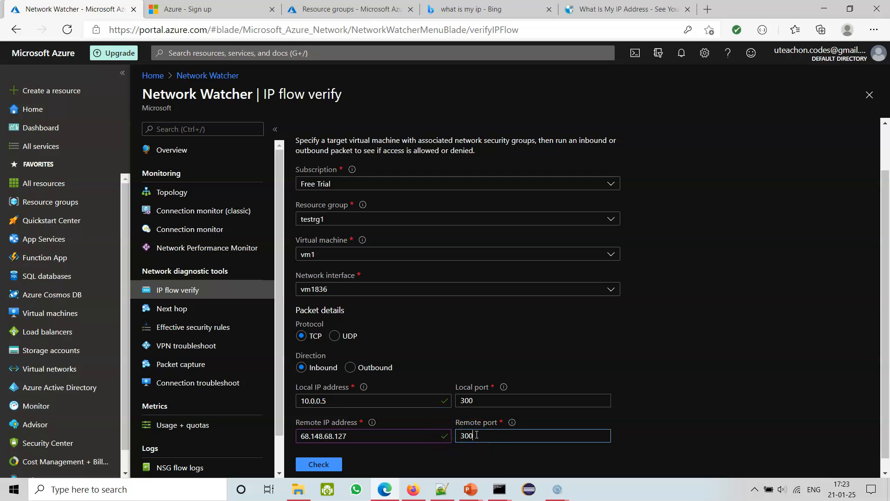
Run the IP flow check for the inbound TCP packet and review the access result and security rule against the entered addresses.
click(325, 465)
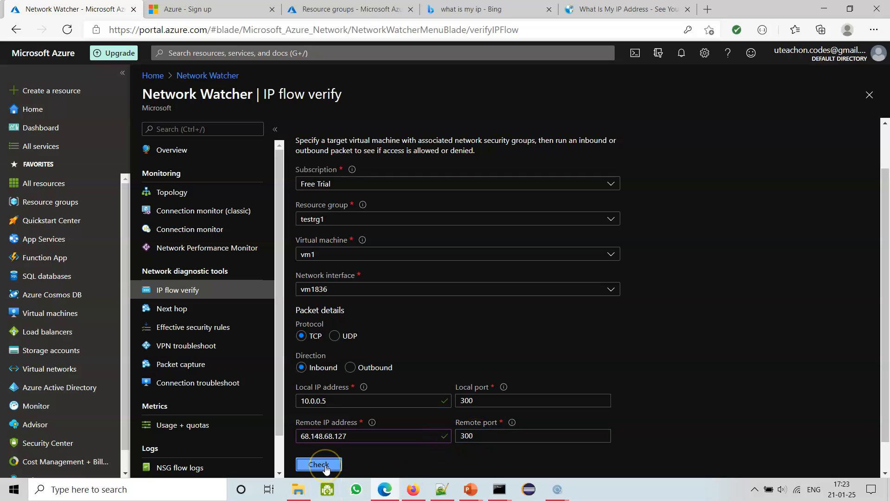
click(842, 332)
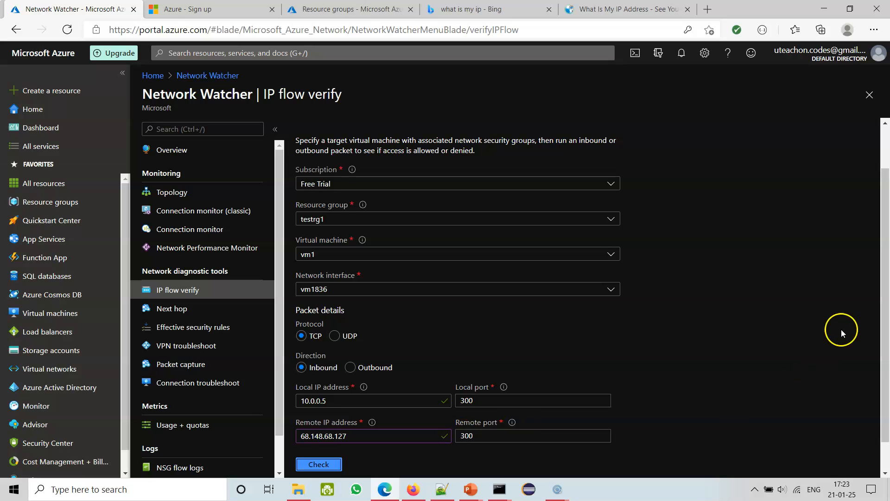
scroll(828, 328, down, 1)
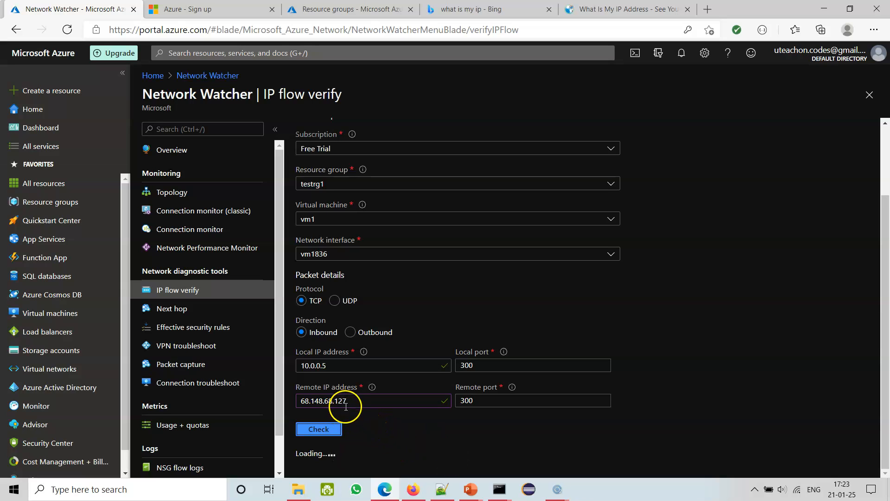
scroll(624, 411, down, 1)
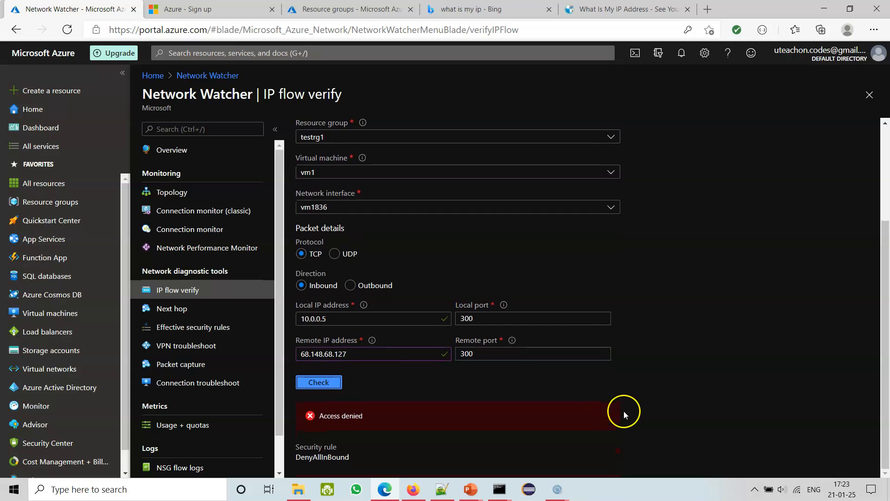
scroll(411, 372, up, 1)
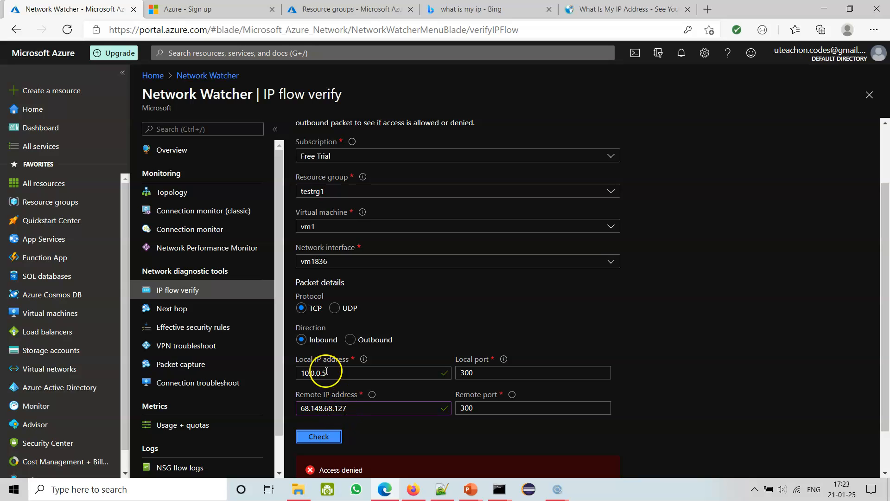
drag(346, 408, 297, 413)
drag(323, 373, 296, 378)
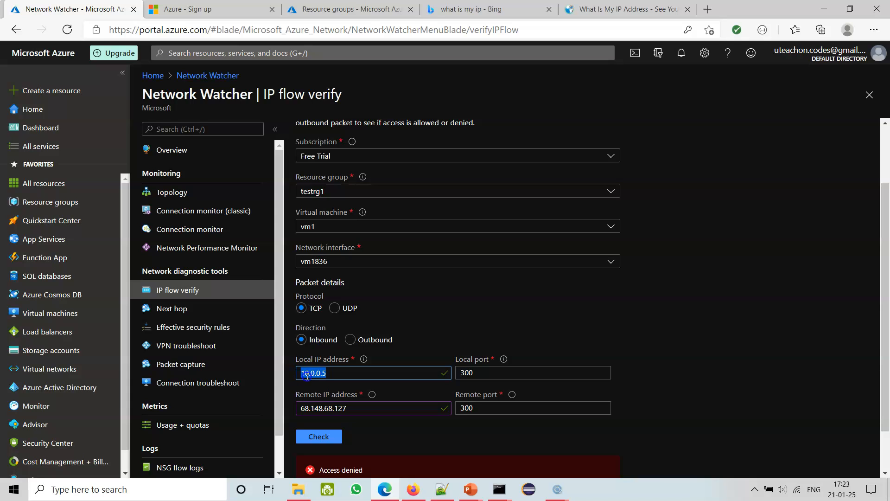
scroll(784, 298, up, 2)
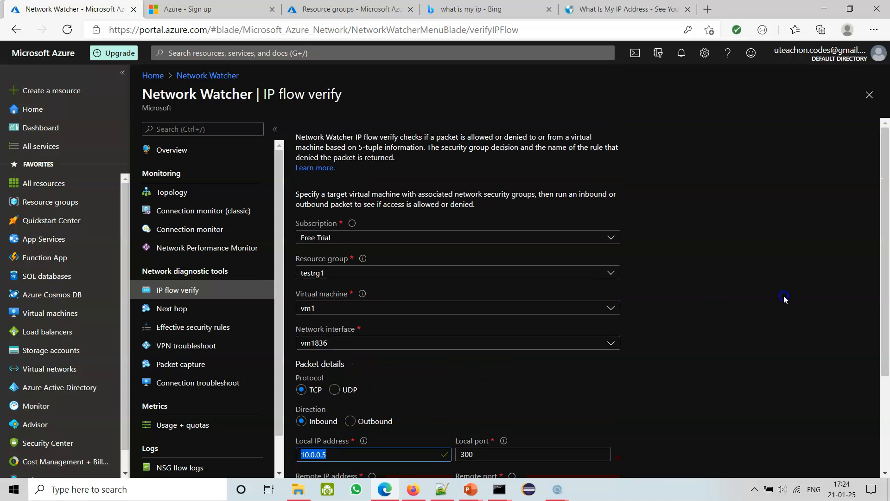
scroll(783, 299, down, 3)
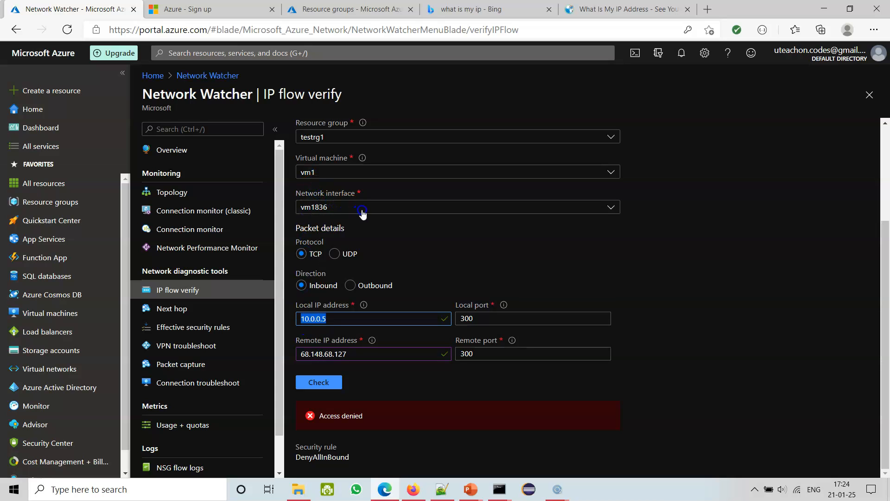
Refresh the portal home page in the resource groups browser tab and open the recent virtual machine vm1.
click(368, 9)
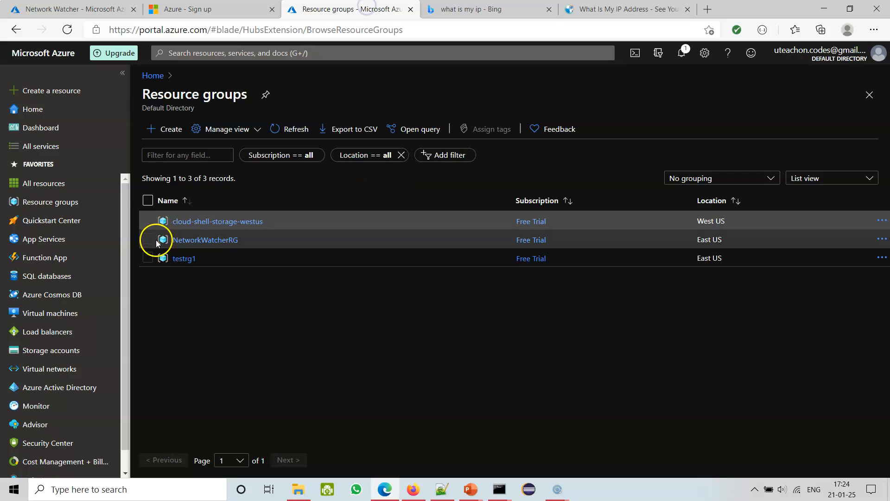
click(153, 76)
click(219, 232)
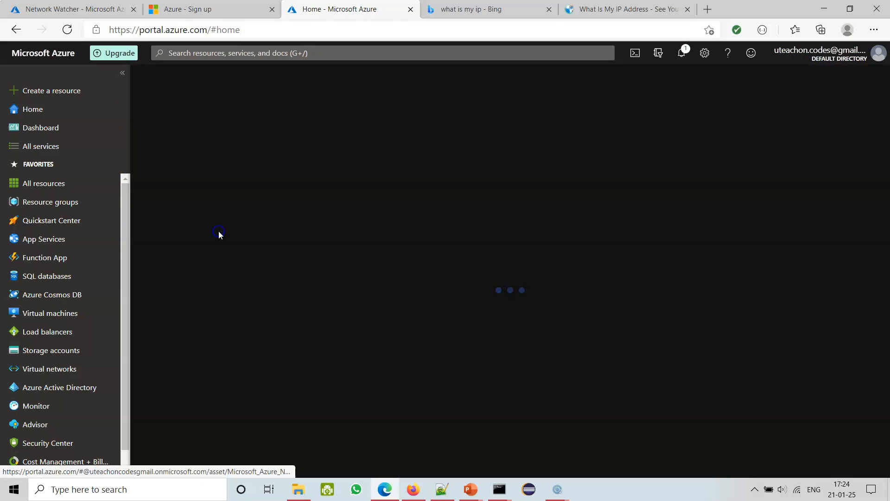
click(153, 76)
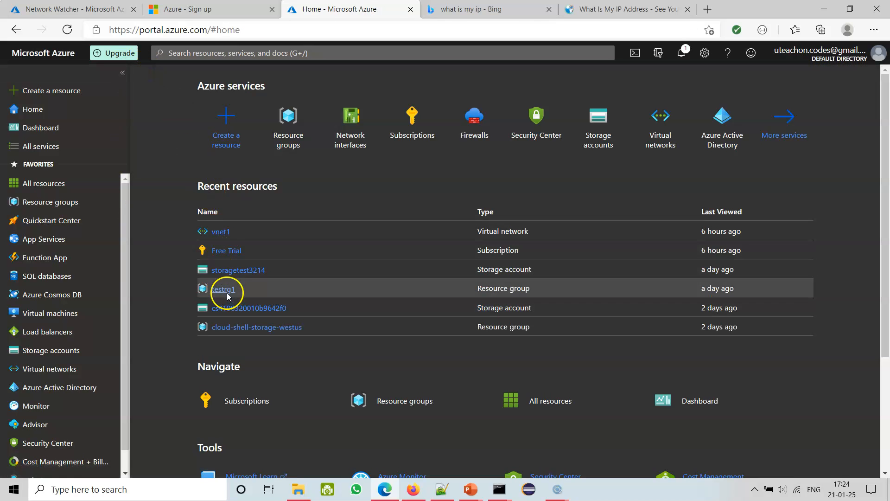
click(67, 29)
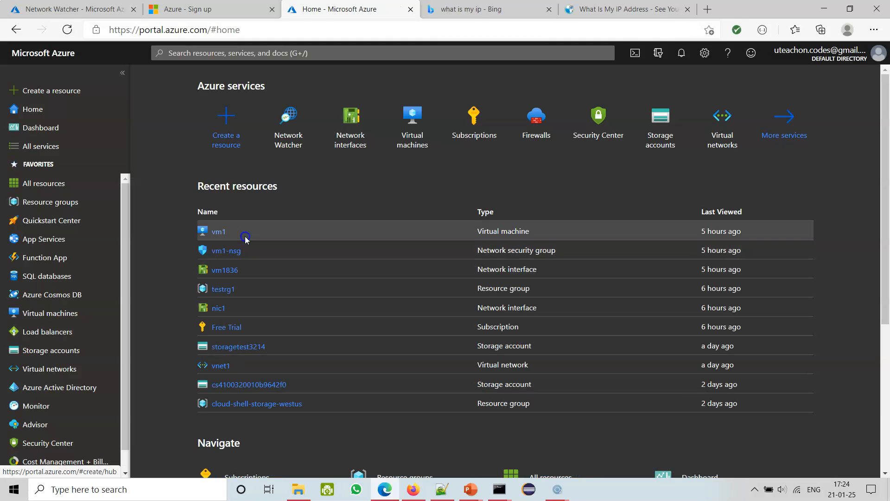
click(224, 233)
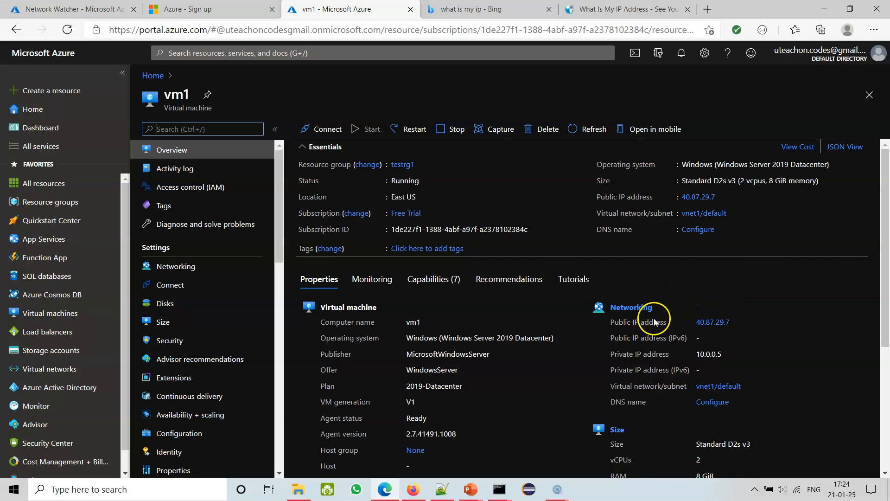
Try vm1's public IP address 40.87.29.7 as the local IP address in IP flow verify and check which values are accepted.
drag(726, 321, 694, 321)
key(ctrl+c)
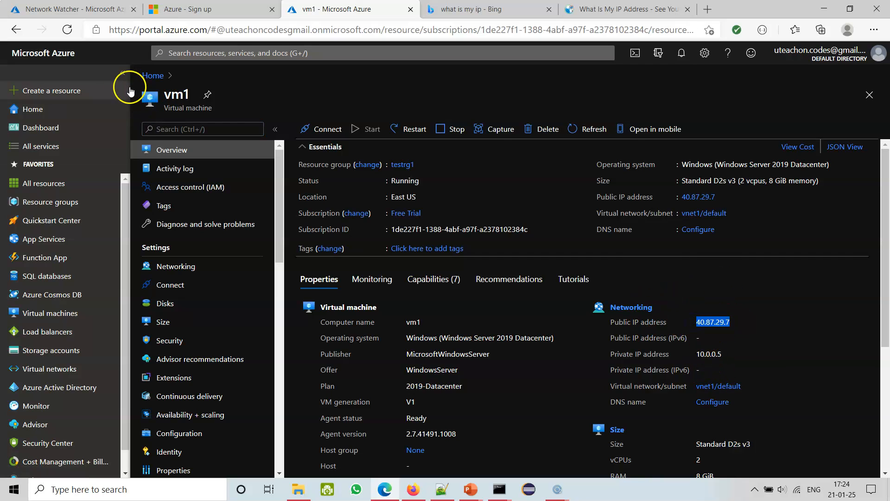
click(69, 9)
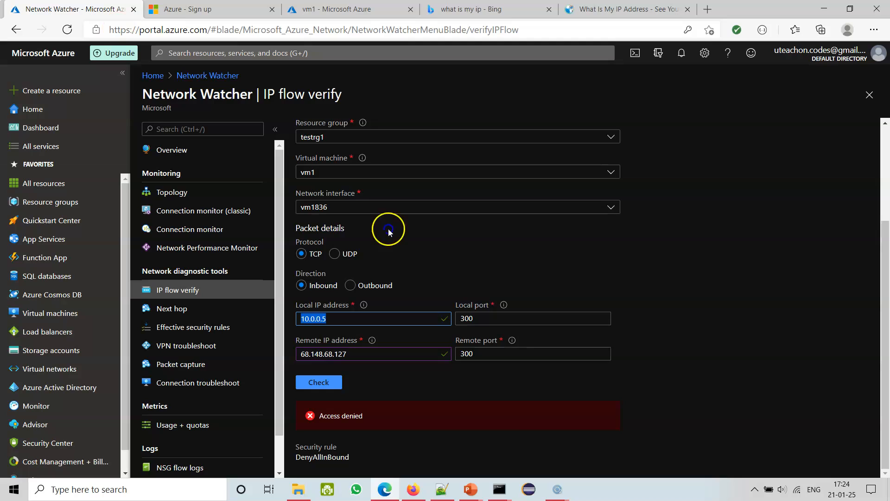
key(ctrl+v)
click(286, 319)
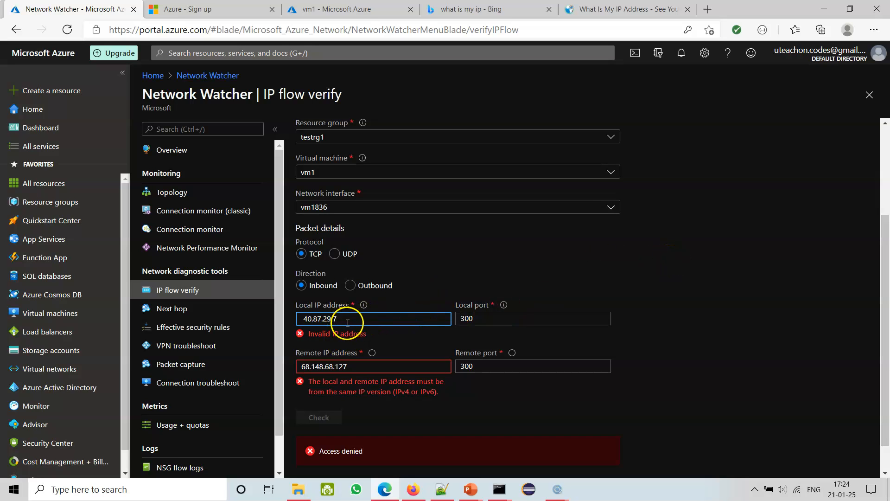
mouse_move(364, 310)
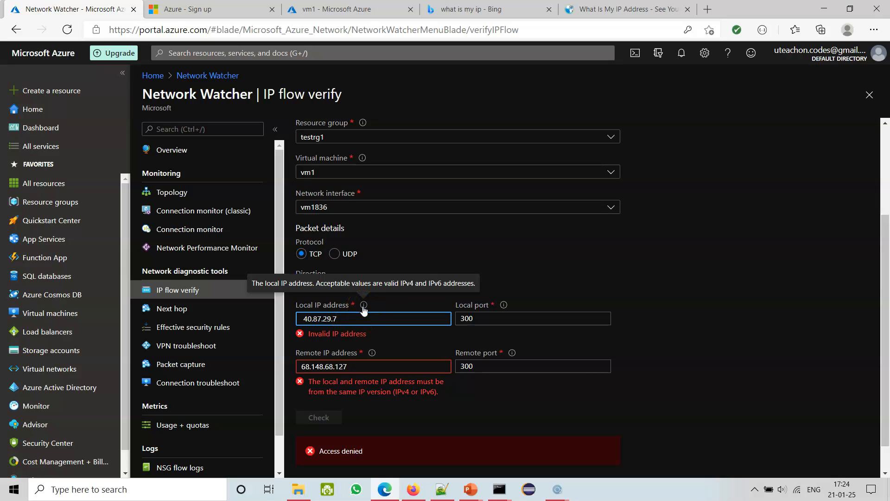
click(325, 9)
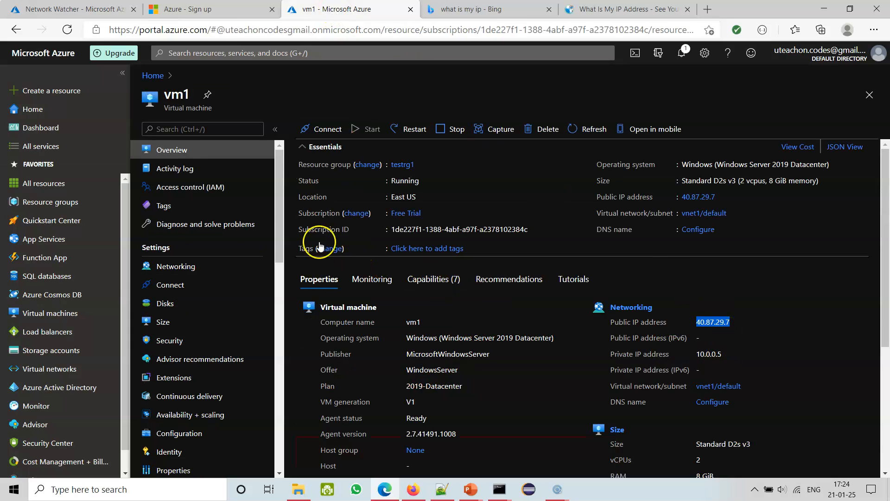
click(74, 9)
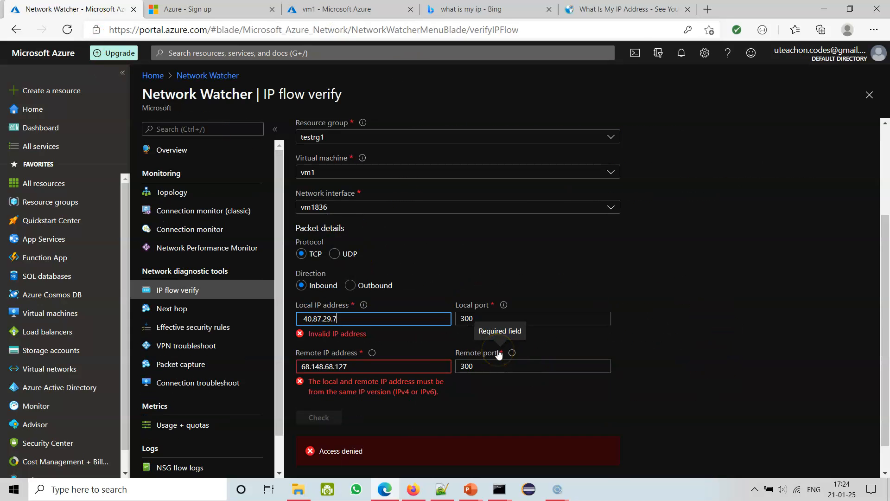
scroll(340, 310, down, 1)
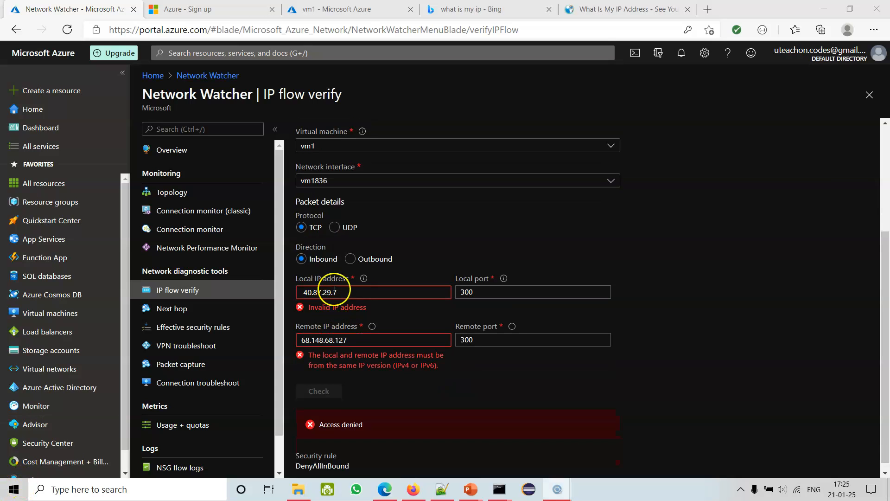
Copy vm1's private IP address 10.0.0.5 from its overview and try it as the local IP address in IP flow verify.
triple_click(334, 291)
click(315, 10)
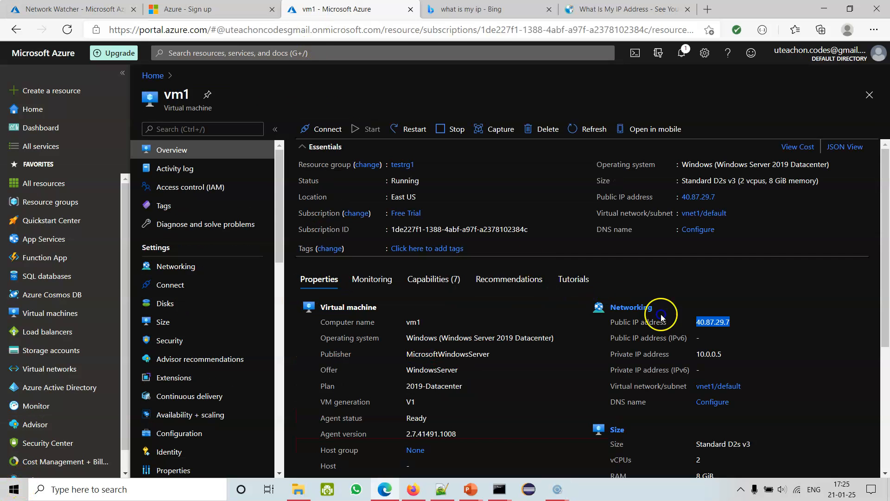
drag(737, 361, 694, 360)
key(ctrl+c)
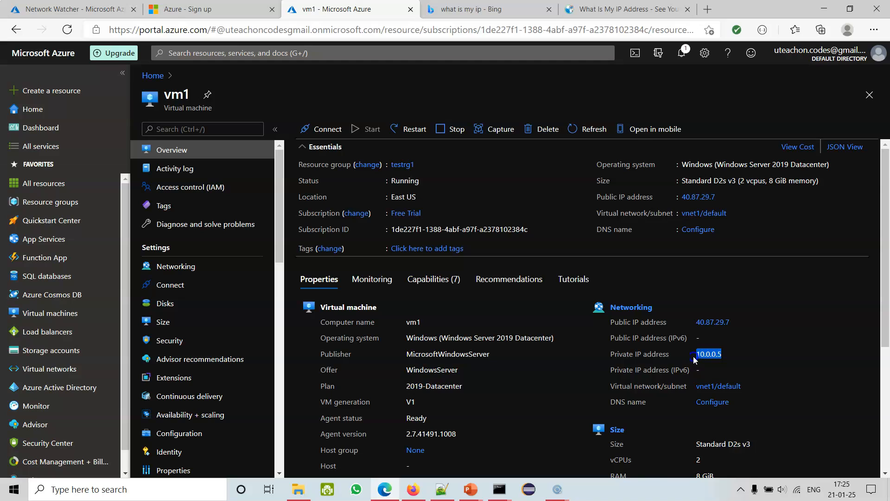
click(84, 10)
drag(334, 296, 287, 291)
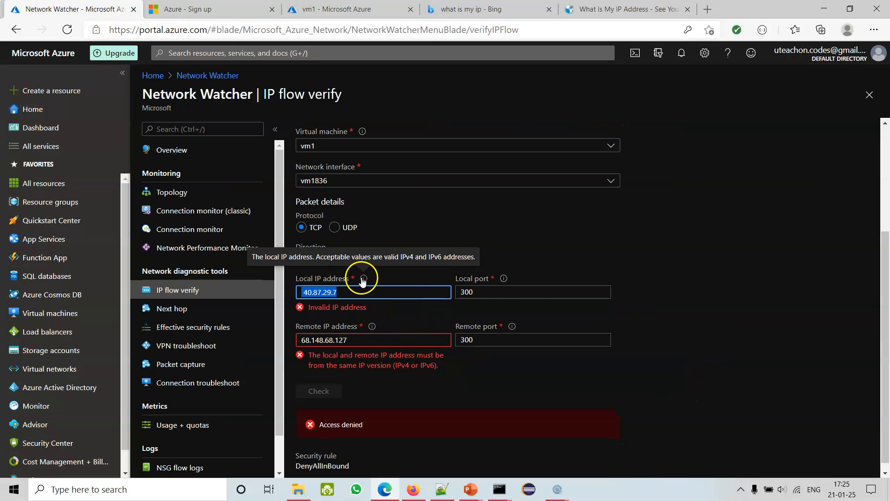
key(ctrl+v)
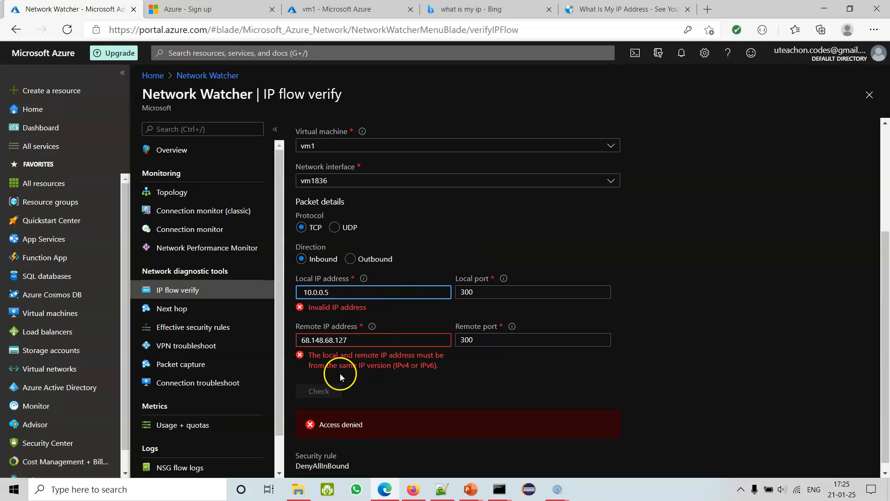
click(672, 356)
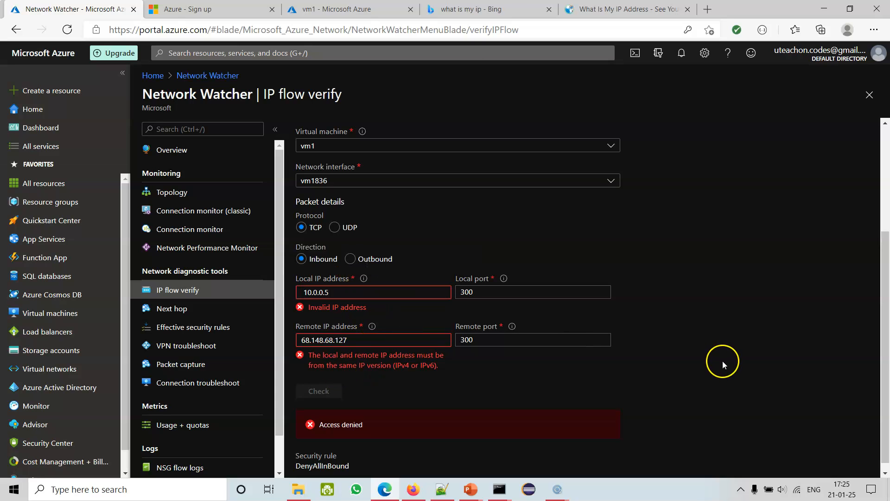
click(306, 293)
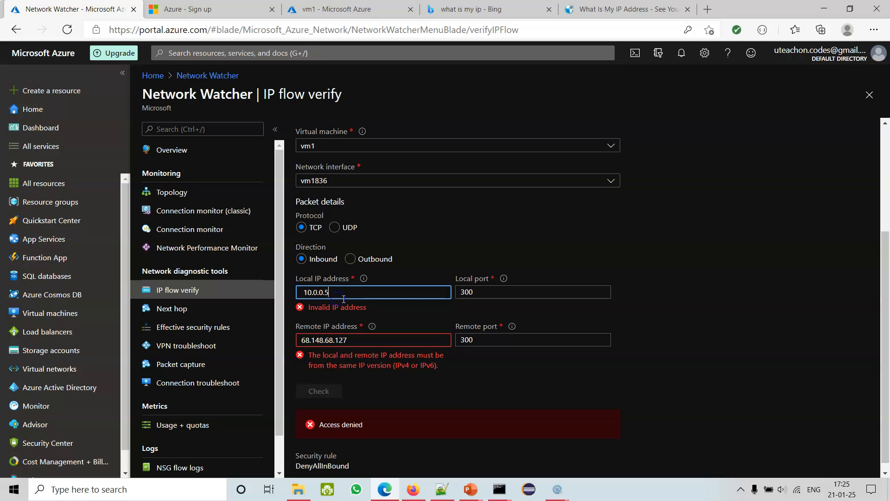
click(716, 332)
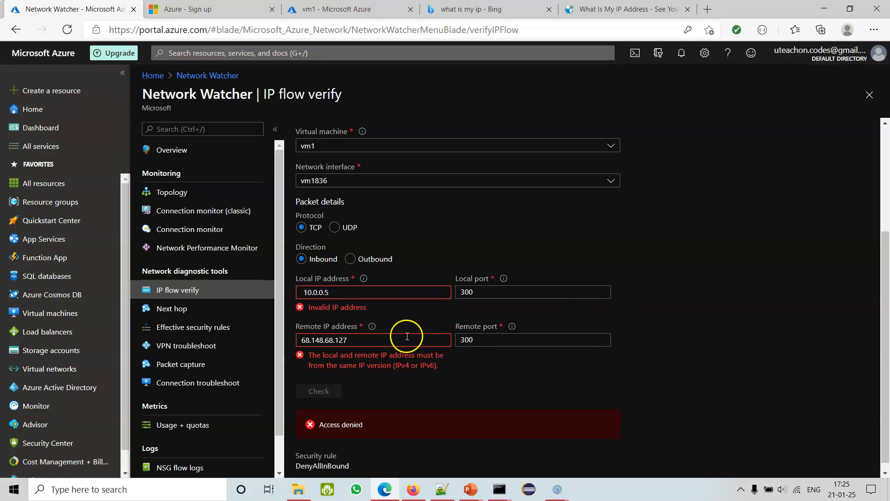
click(367, 339)
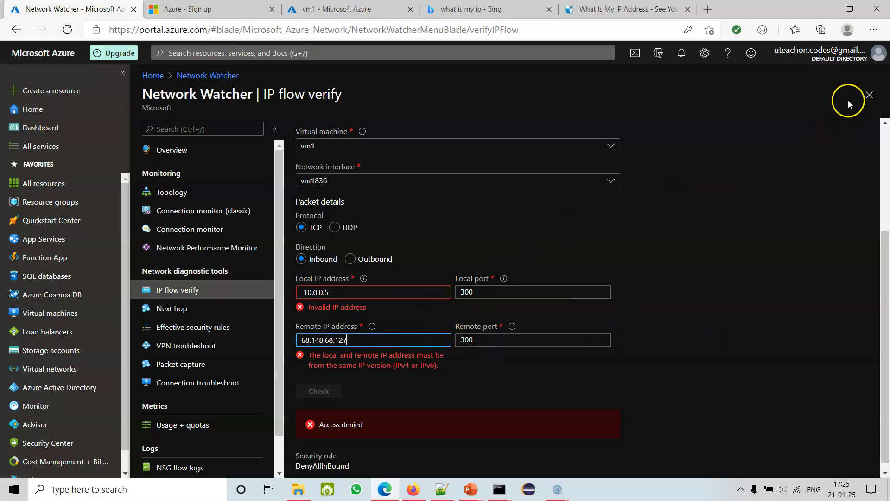
Close the IP flow verify form and reopen it from Network Watcher to reset the packet details.
click(869, 95)
click(504, 92)
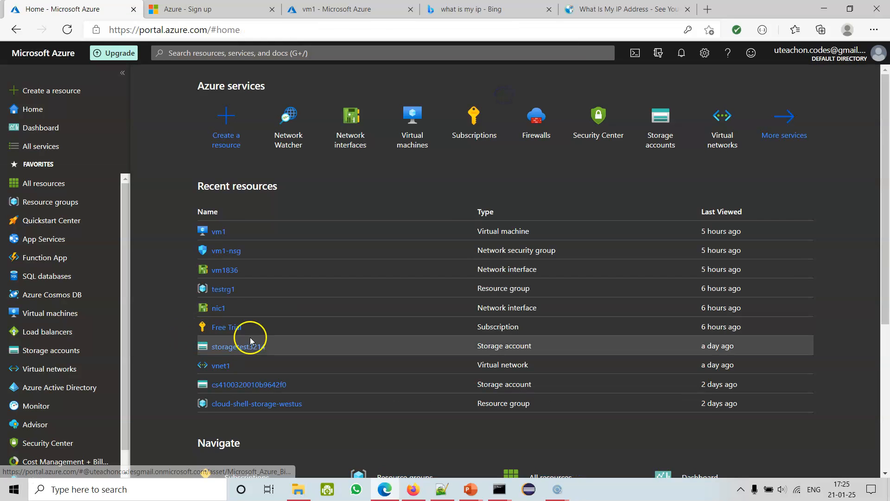
click(285, 133)
click(175, 291)
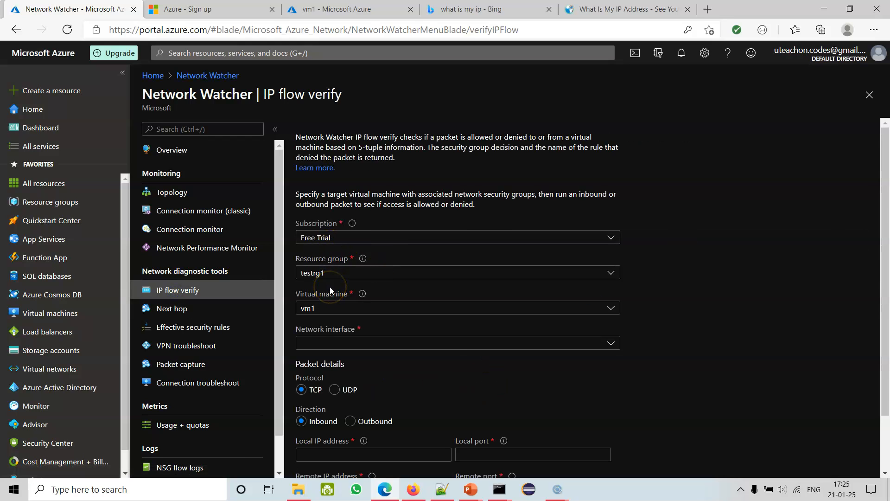
Set the packet direction to Outbound and the local port to 300.
scroll(685, 330, down, 2)
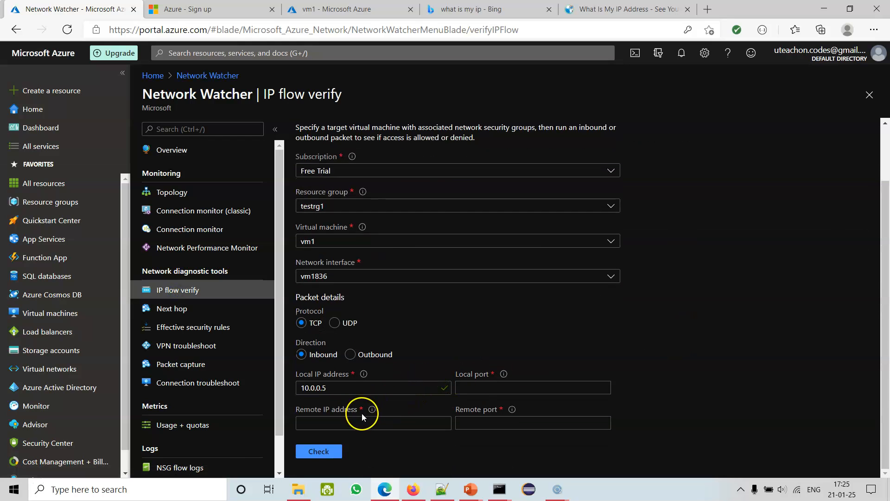
click(351, 354)
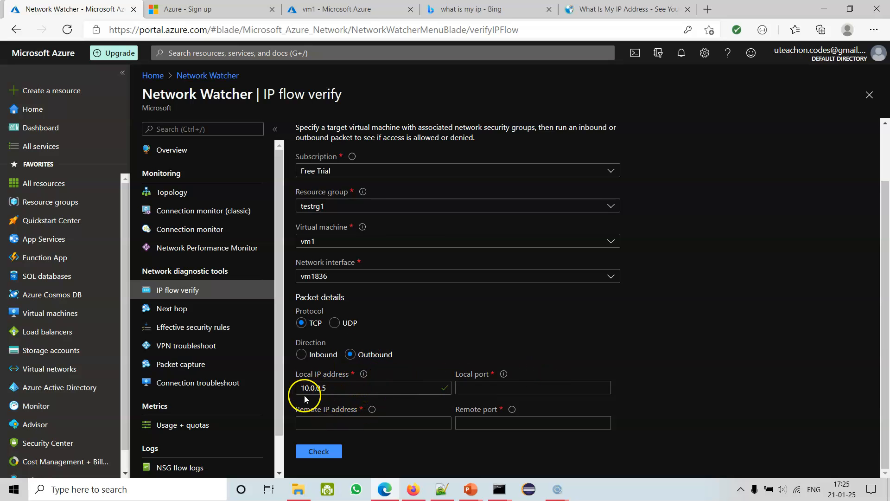
click(473, 387)
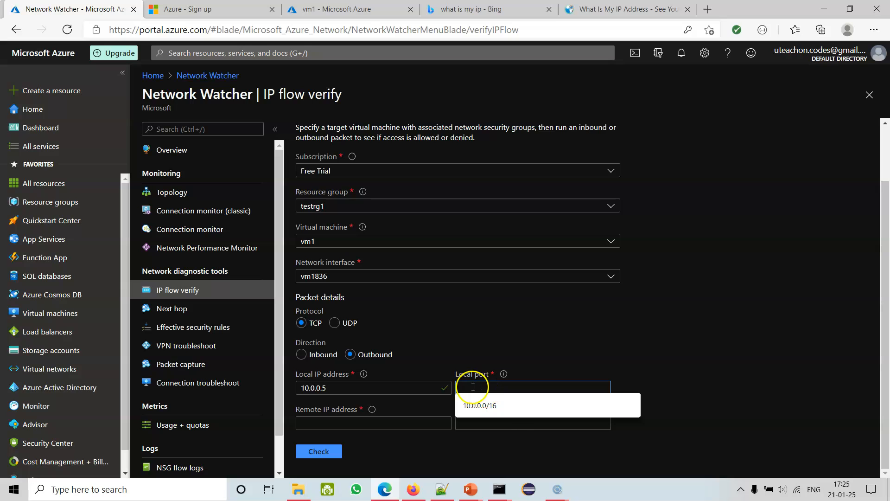
text(300)
click(371, 429)
click(593, 7)
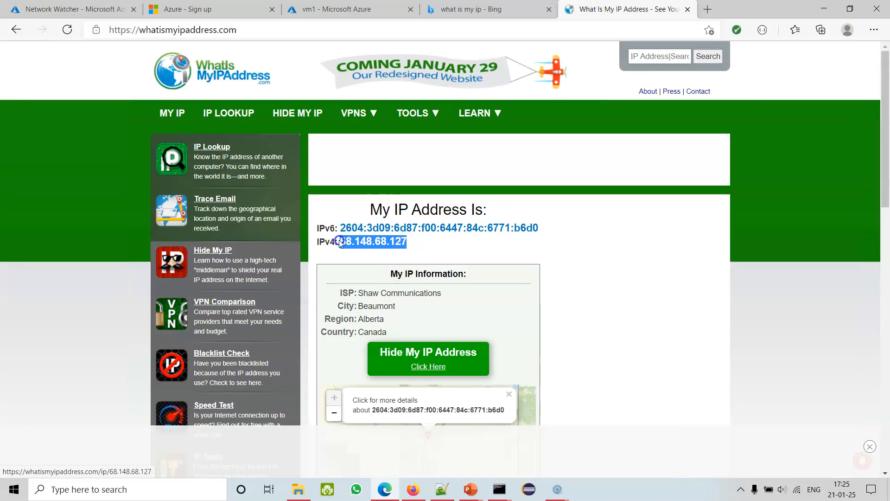
click(79, 8)
click(332, 424)
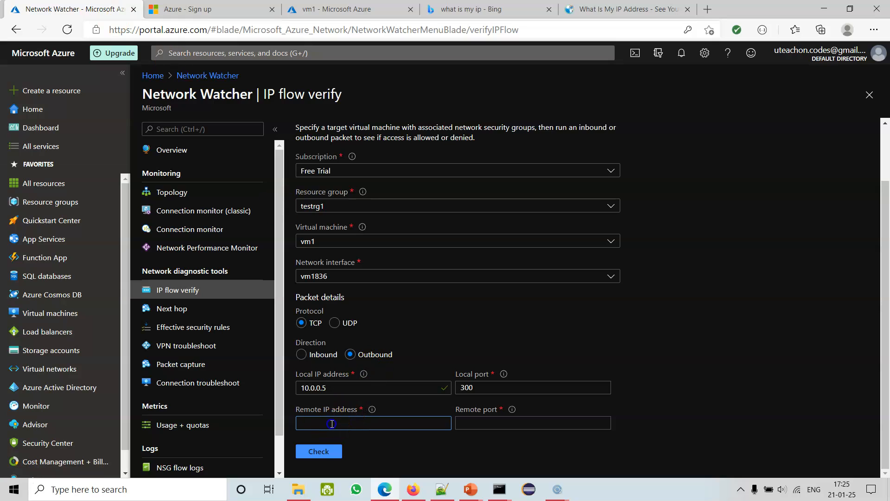
text(68.148.68.127)
click(482, 420)
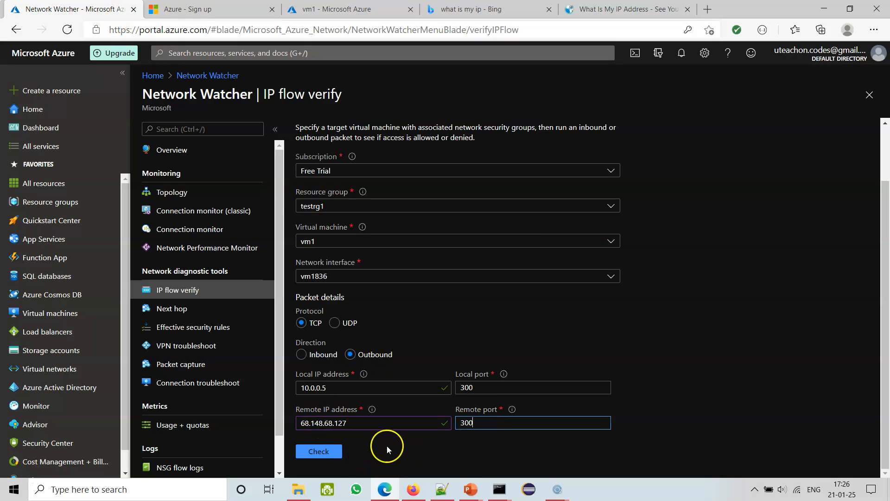
click(340, 456)
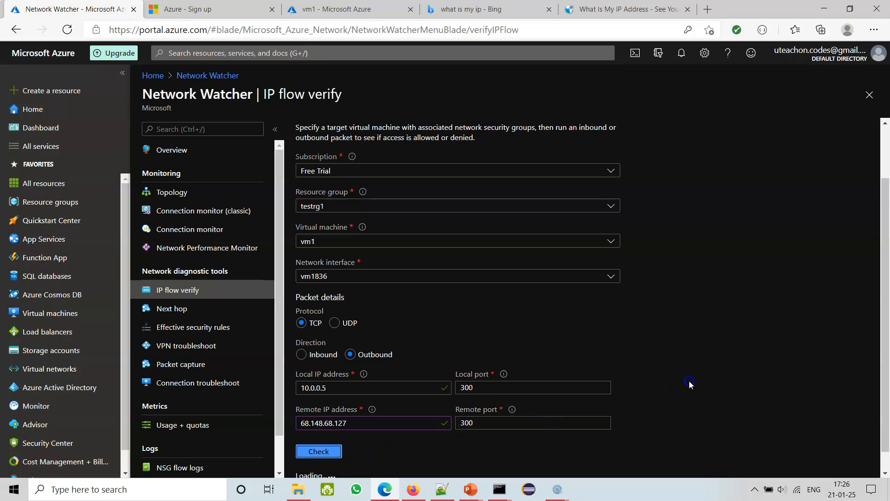
scroll(691, 384, down, 1)
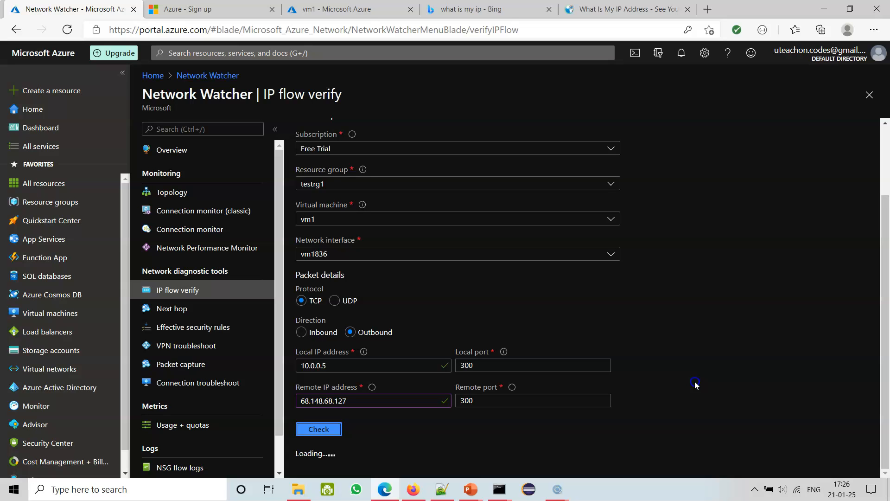
scroll(694, 381, down, 1)
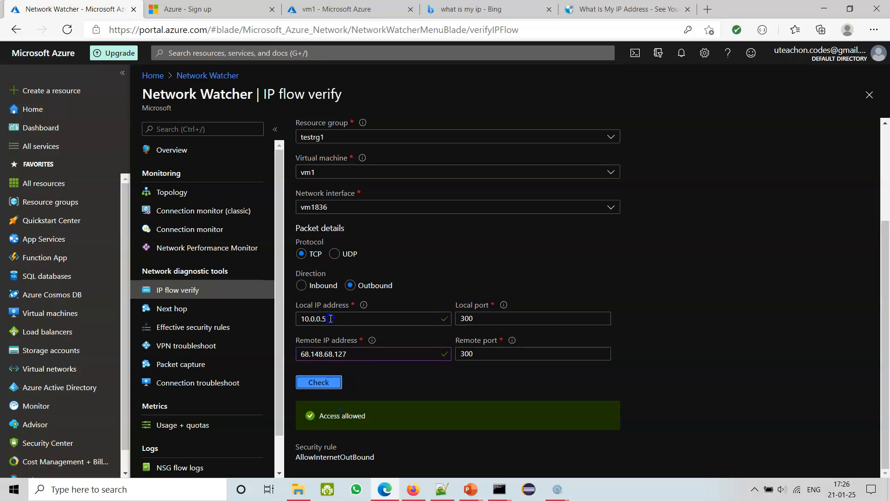
Review the local and remote IP addresses, set the remote port to 301, and check the outbound flow again.
drag(336, 319, 295, 322)
click(333, 352)
drag(348, 352, 285, 354)
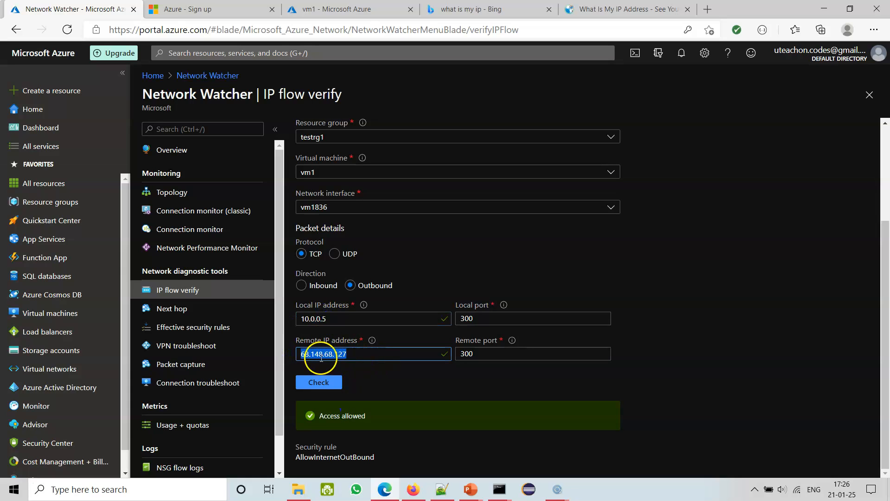
click(480, 356)
key(BackSpace)
text(1)
click(310, 384)
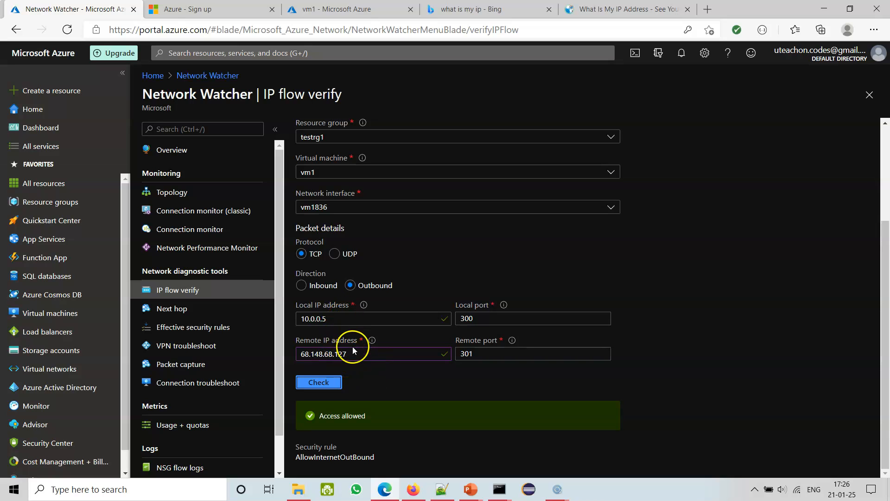
Open Next hop, discarding the IP flow verify edits, and find the next hop from vm1 to destination IP address 68.148.68.127.
drag(339, 318, 297, 320)
drag(341, 355, 289, 355)
key(ctrl+c)
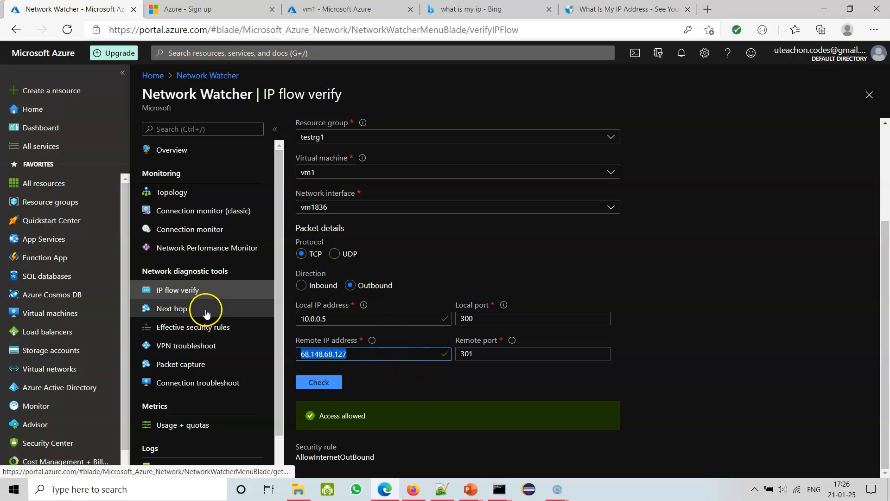
click(179, 312)
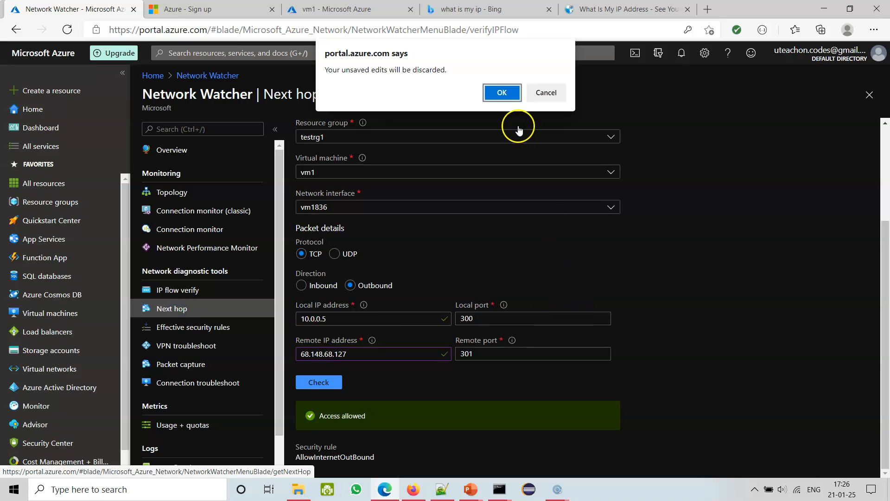
click(505, 90)
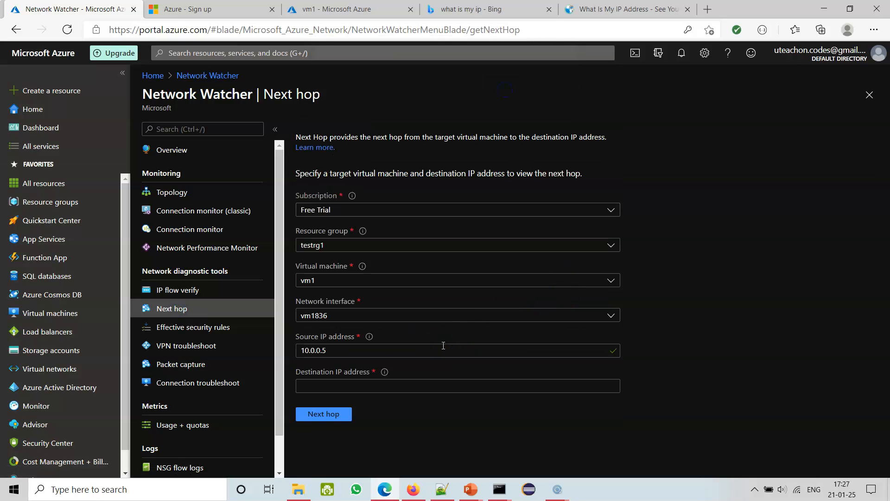
click(357, 385)
key(ctrl+v)
click(346, 416)
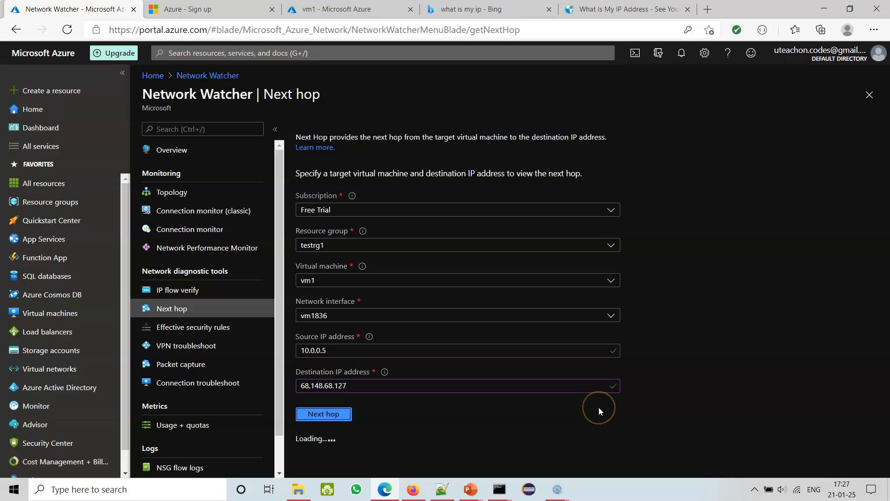
mouse_move(384, 373)
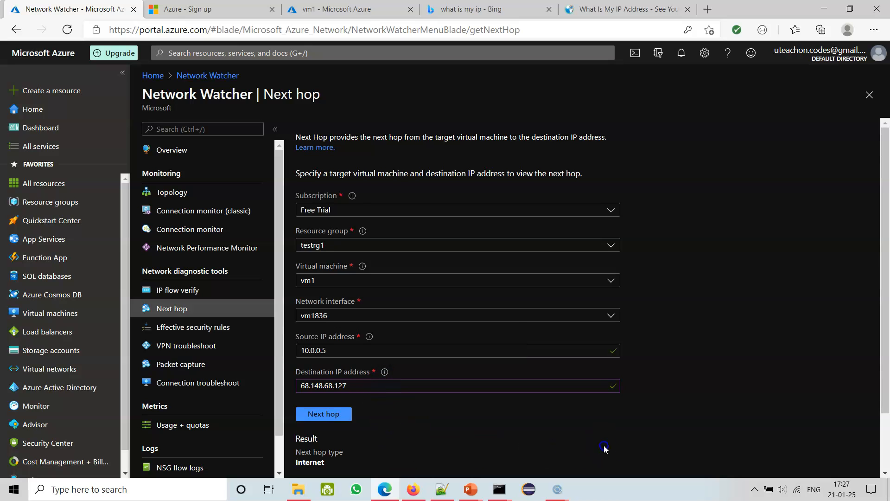
scroll(607, 447, down, 2)
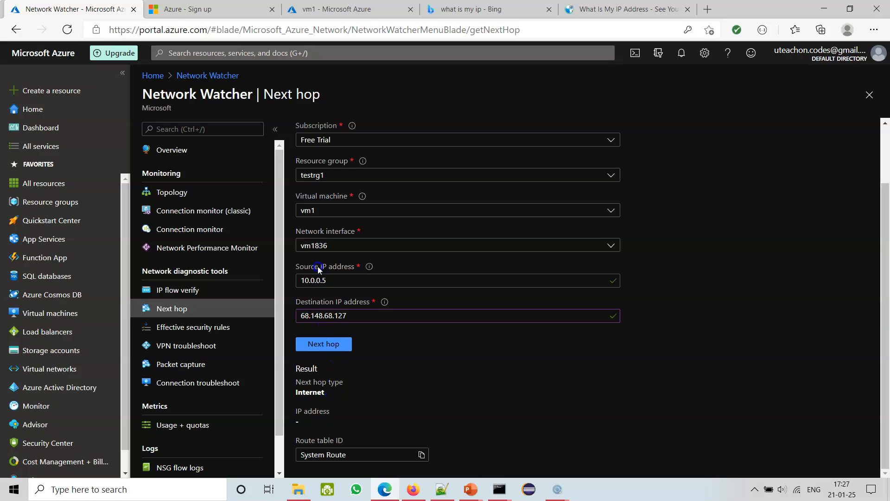
Examine the next hop type and route table ID in the Next hop result.
click(340, 344)
click(364, 382)
drag(364, 381, 299, 378)
click(341, 397)
double_click(323, 395)
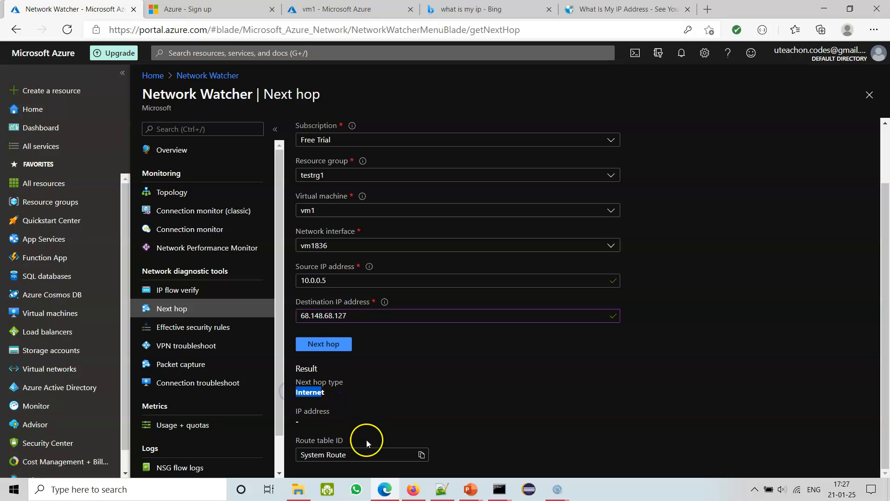
click(361, 455)
click(422, 454)
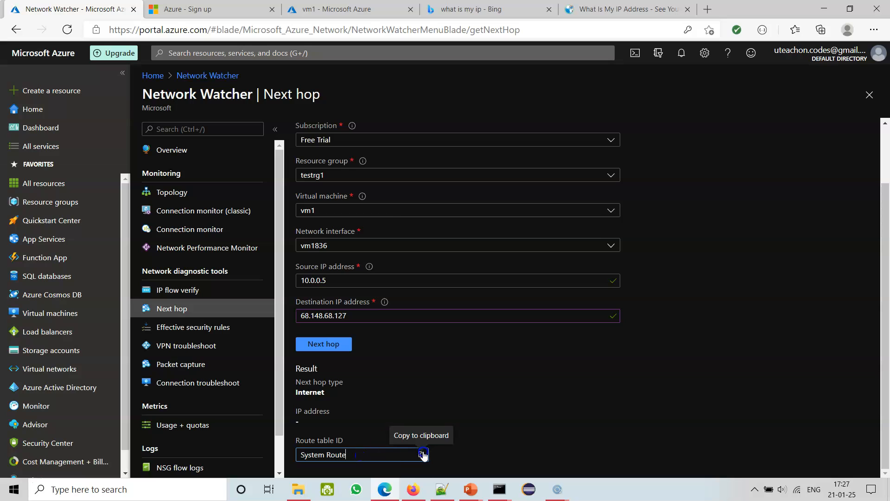
click(434, 367)
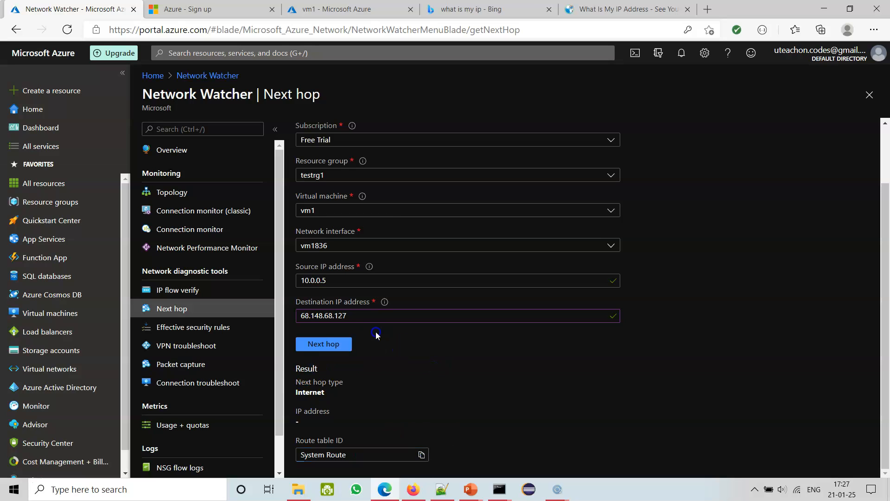
Try vm1's own source address 10.0.0.5 as the destination IP address in Next hop and read the result.
drag(331, 281, 298, 282)
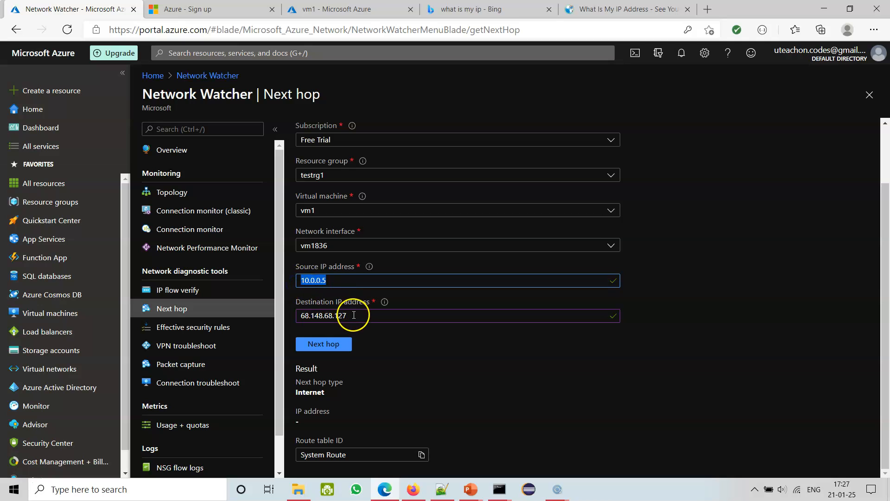
double_click(351, 314)
key(ctrl+v)
click(336, 345)
scroll(447, 363, up, 2)
scroll(700, 417, down, 1)
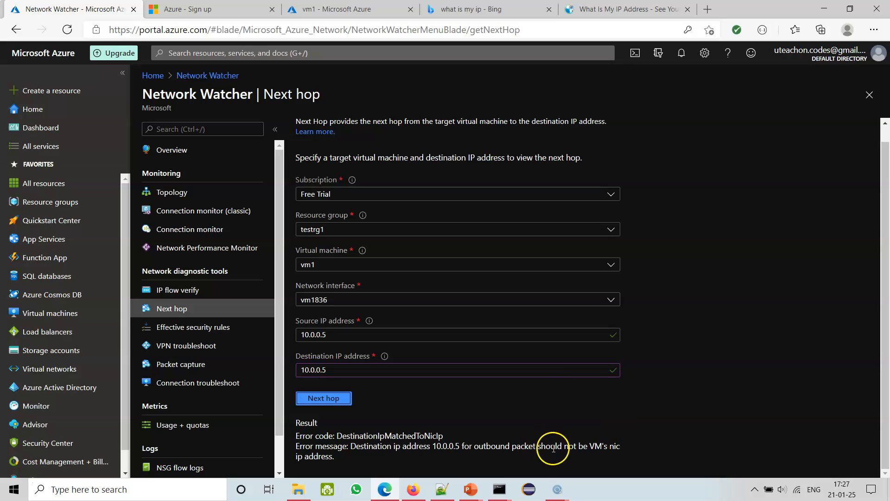
drag(588, 446, 601, 457)
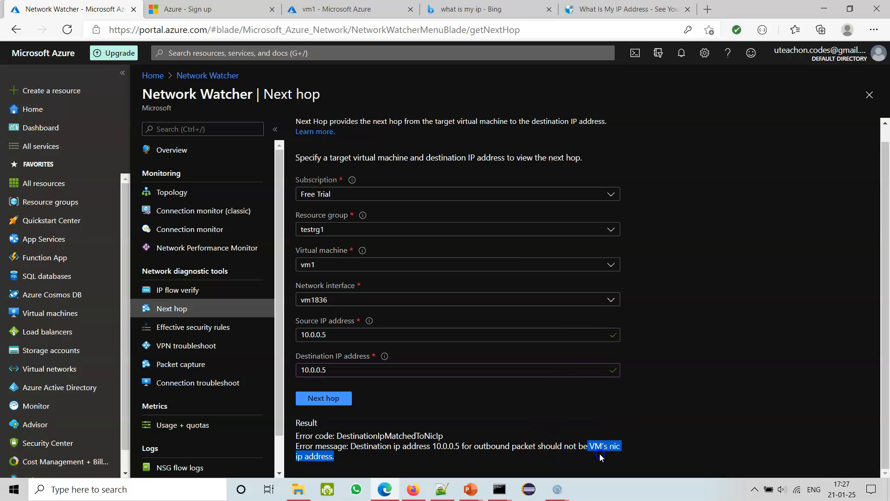
click(488, 420)
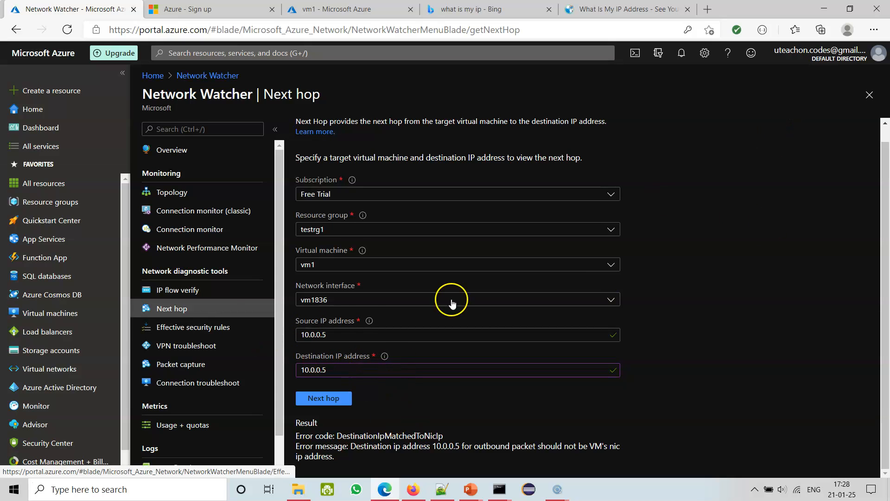
Close Next hop, discarding its edits, reopen Network Watcher, and examine the inbound and outbound sections of Effective security rules for vm1.
click(870, 95)
click(493, 93)
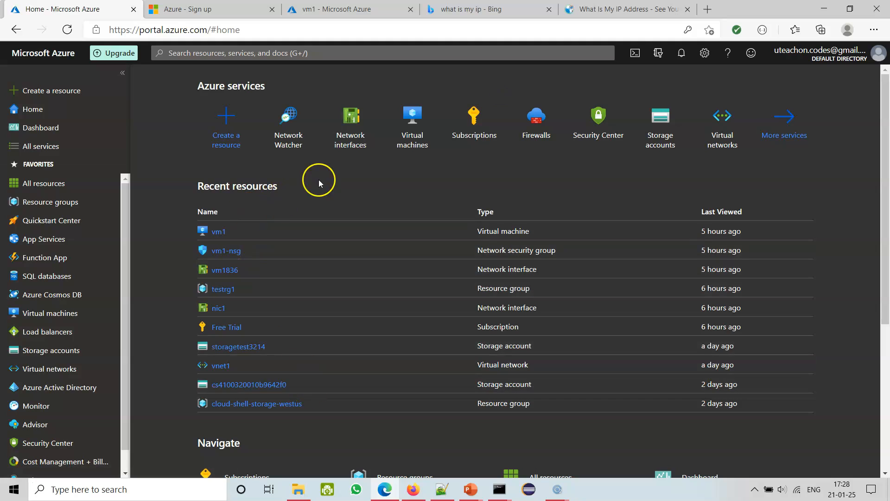
click(292, 125)
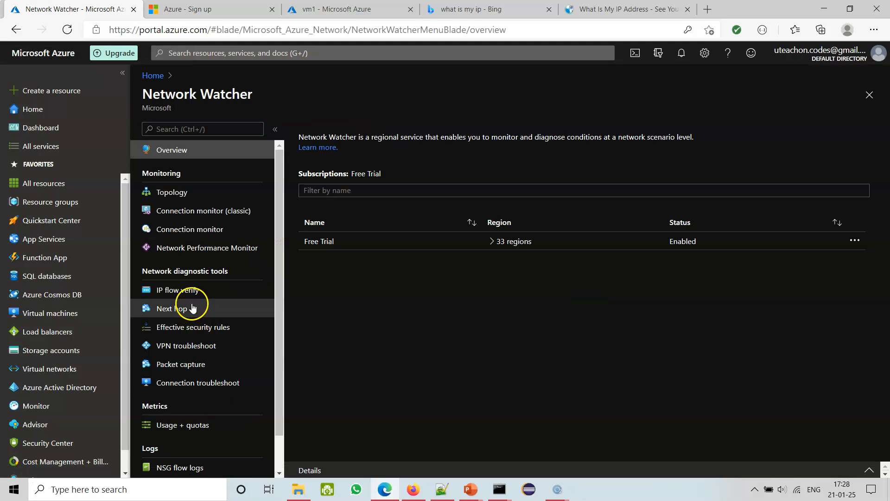
click(192, 327)
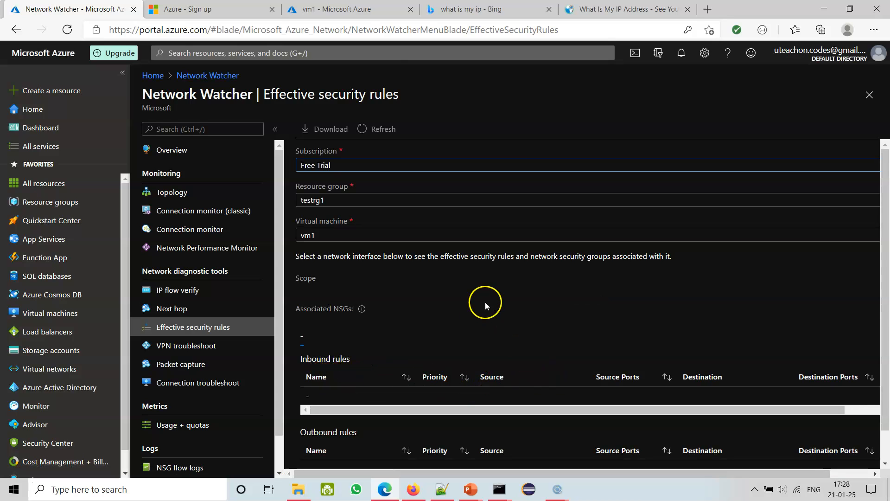
scroll(874, 238, down, 2)
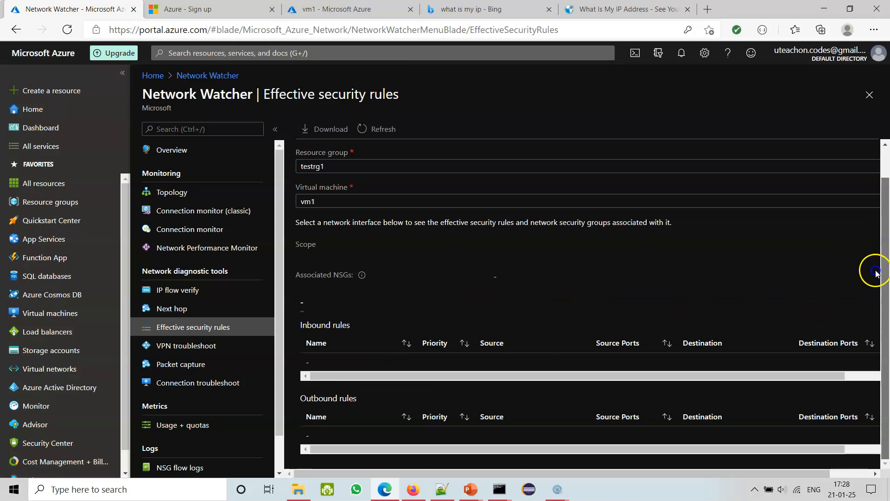
scroll(876, 273, up, 2)
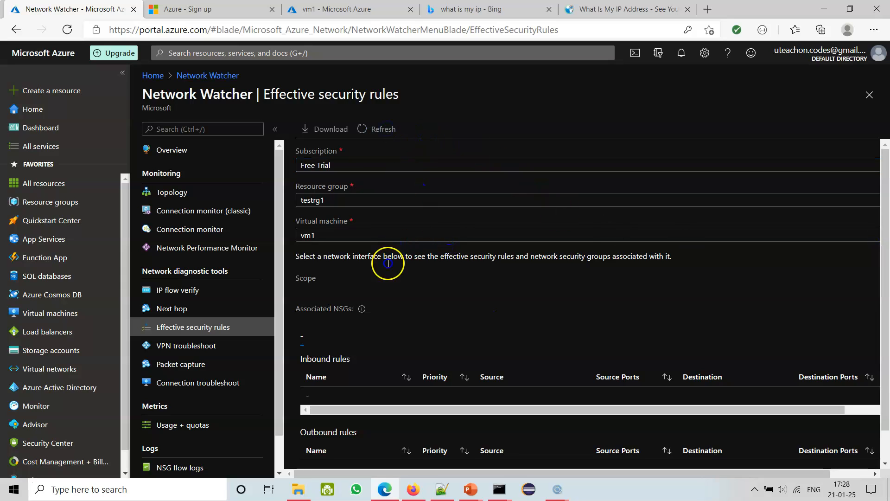
scroll(578, 351, down, 1)
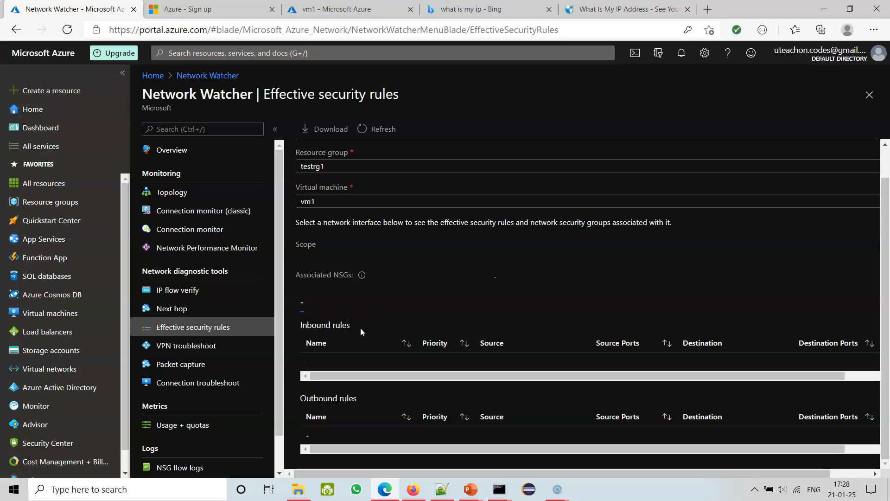
mouse_move(362, 277)
Open the form for adding a packet capture and examine its capture configuration and the storage accounts offered.
click(191, 366)
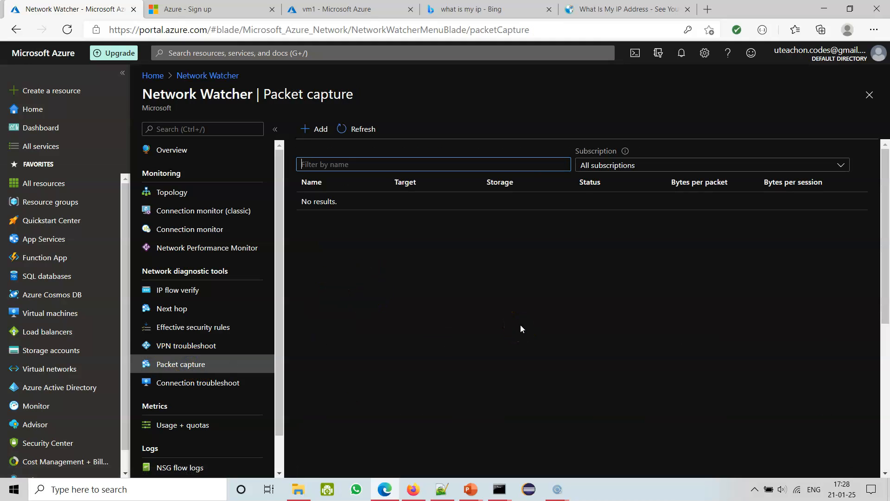
click(310, 129)
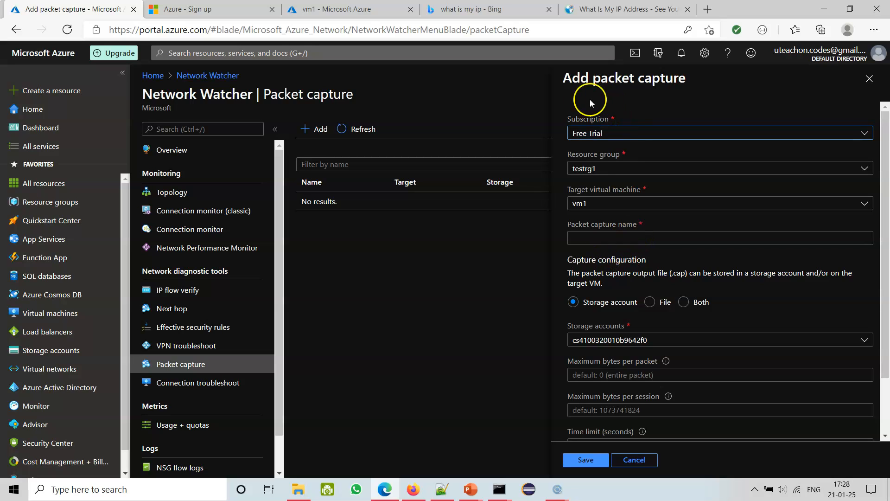
drag(570, 76, 558, 79)
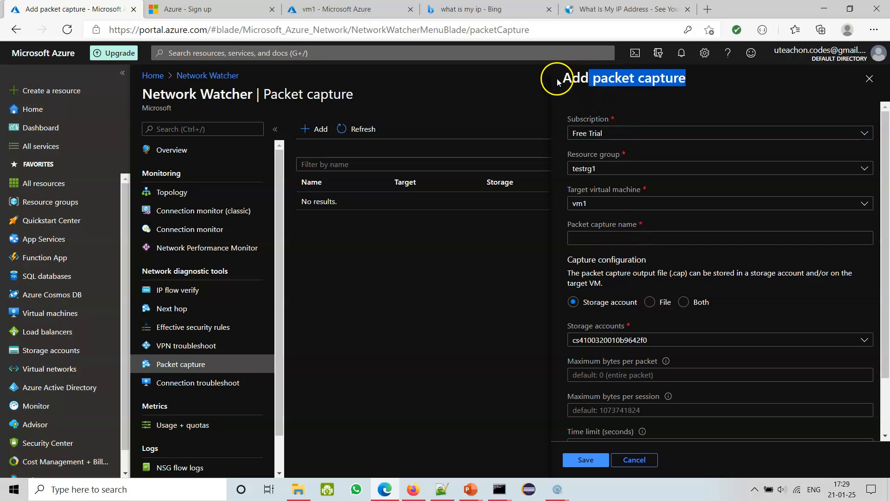
click(481, 343)
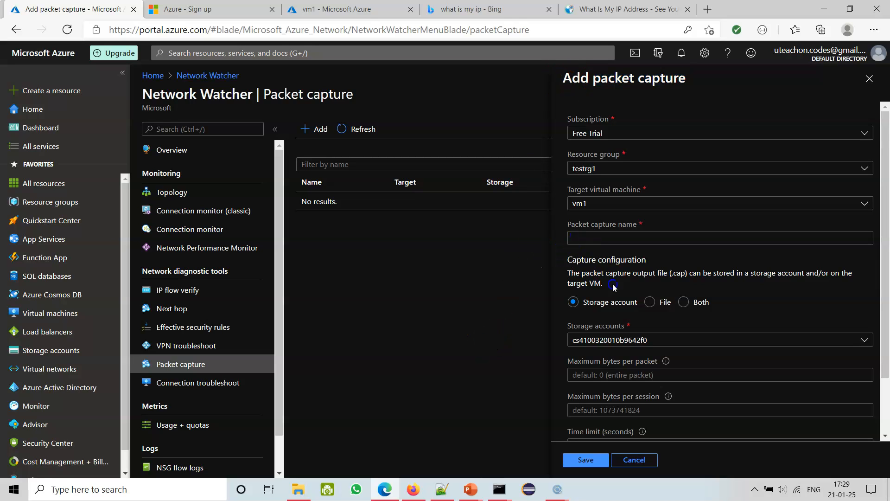
click(688, 341)
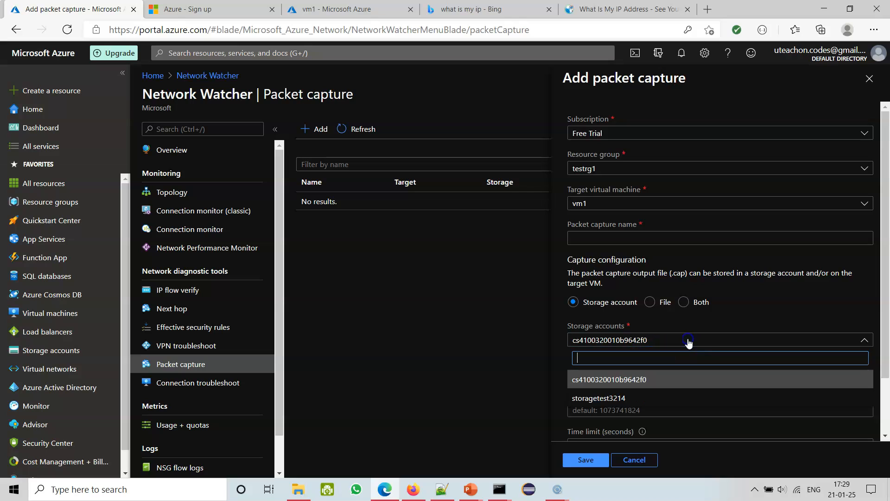
click(681, 341)
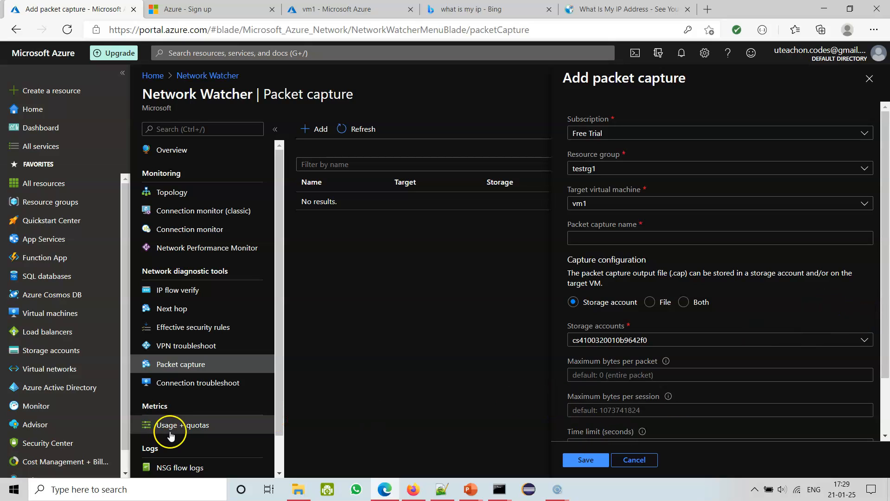
Open Connection troubleshoot, set the preferred IP version to IPv4 and check the virtual machines offered as destination.
click(184, 384)
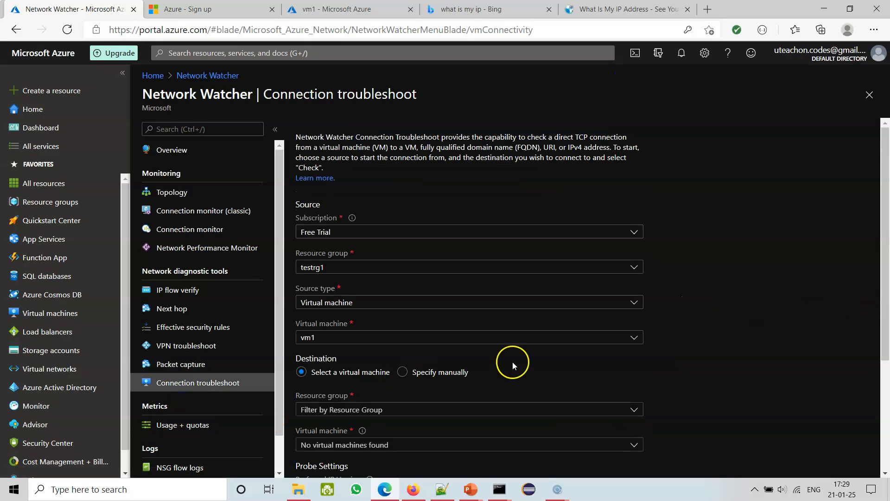
scroll(755, 346, down, 2)
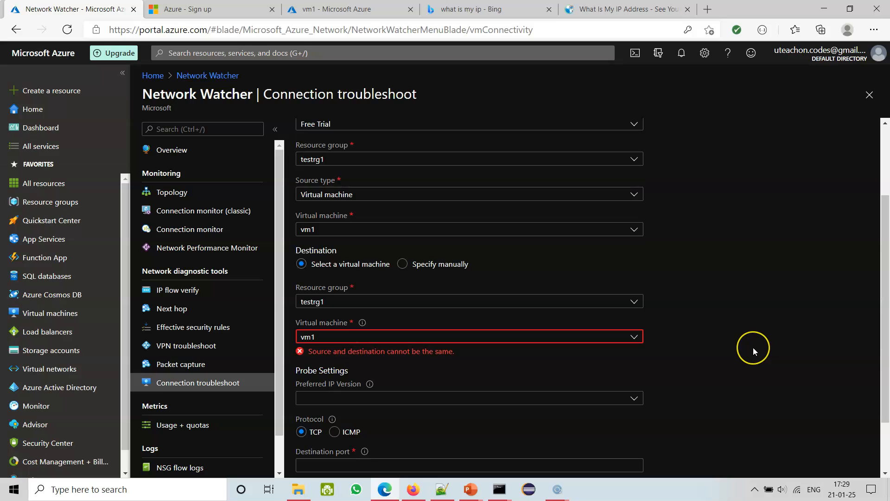
click(491, 397)
click(364, 365)
click(326, 337)
click(685, 326)
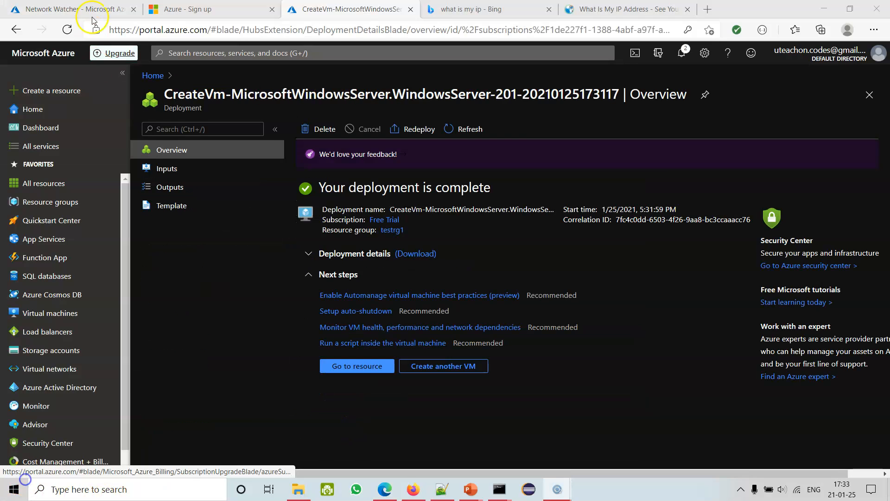
click(88, 10)
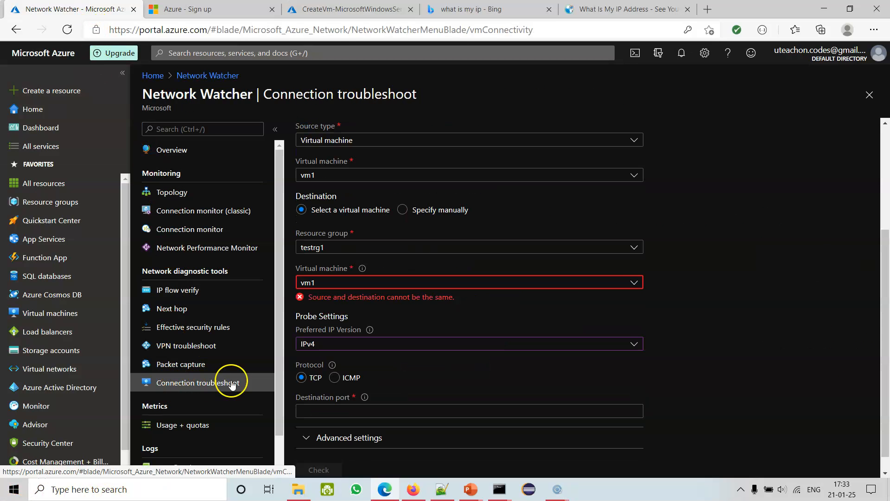
Examine the supported destination types in the Connection troubleshoot description and compare them with the source, destination and probe fields.
scroll(812, 247, up, 5)
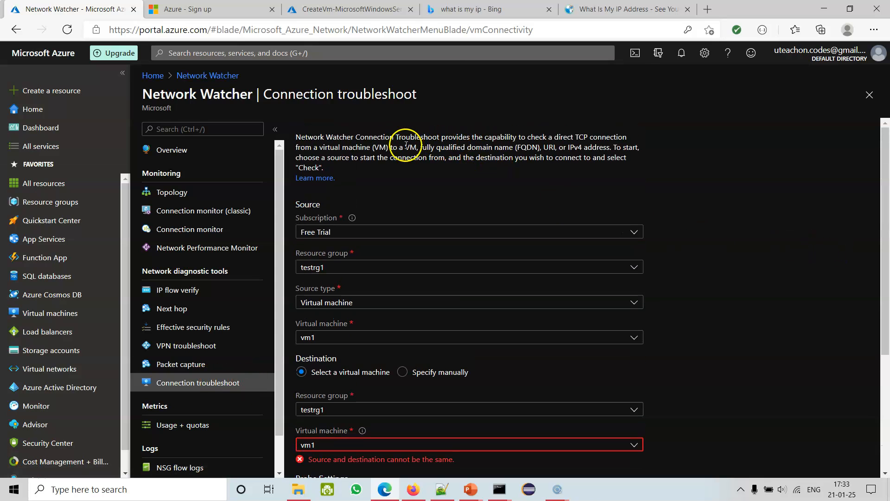
drag(374, 149, 416, 147)
drag(419, 147, 539, 148)
drag(375, 147, 391, 147)
double_click(549, 147)
drag(564, 147, 606, 148)
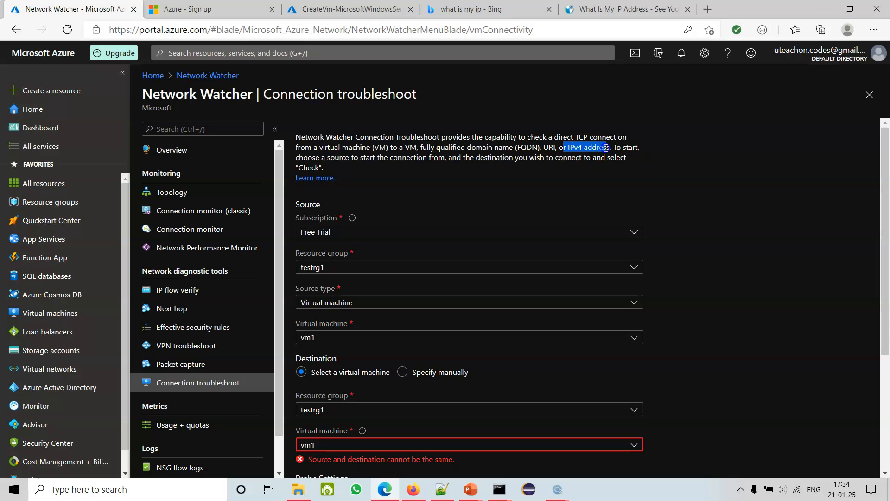
click(664, 177)
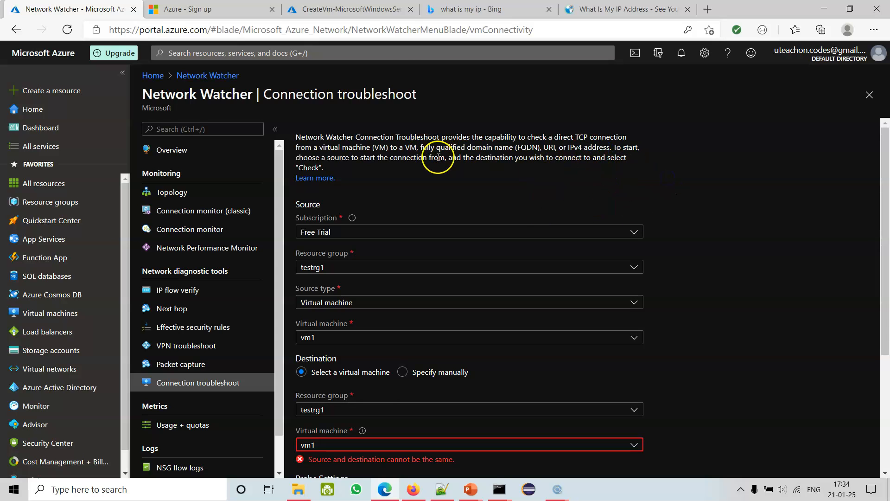
scroll(600, 348, down, 3)
scroll(481, 302, up, 3)
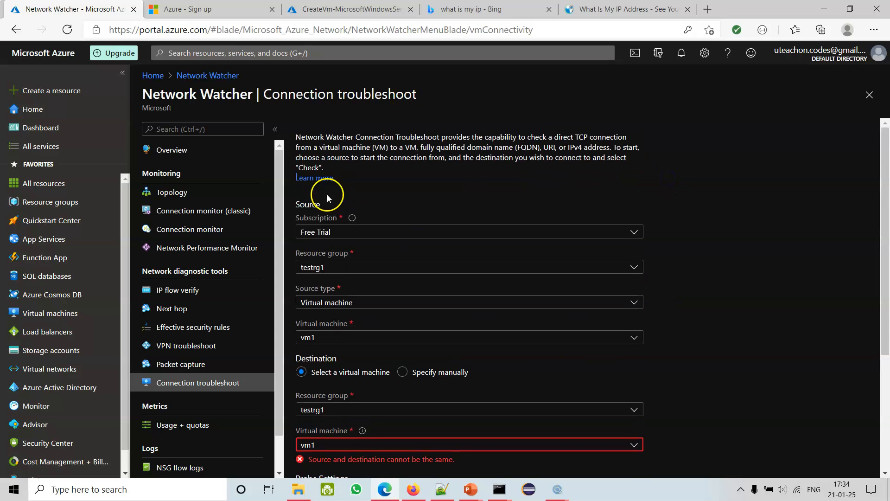
drag(374, 147, 422, 146)
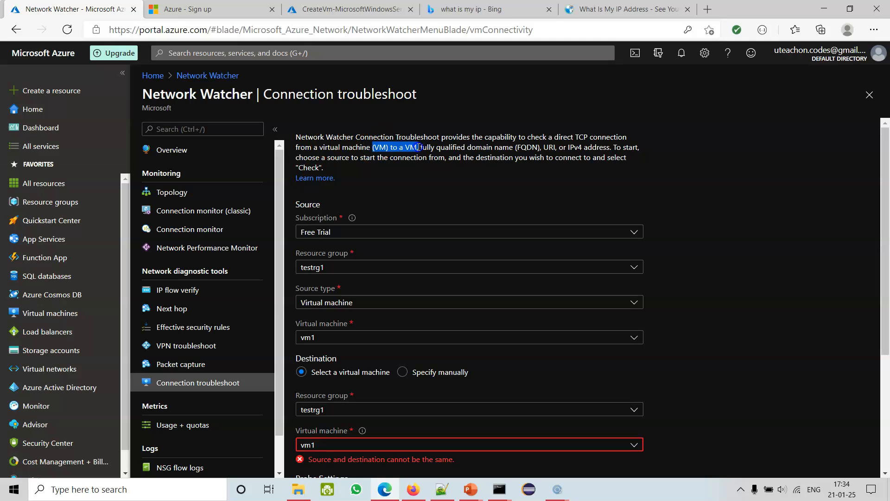
click(691, 309)
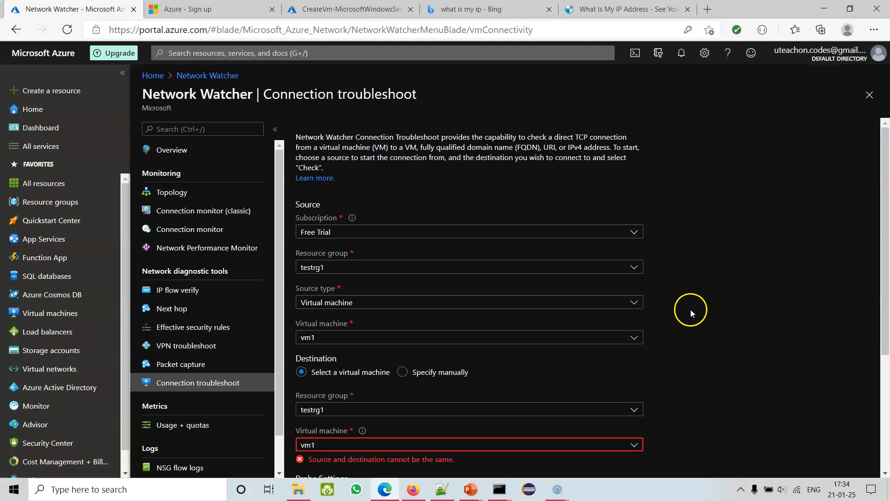
scroll(691, 309, down, 3)
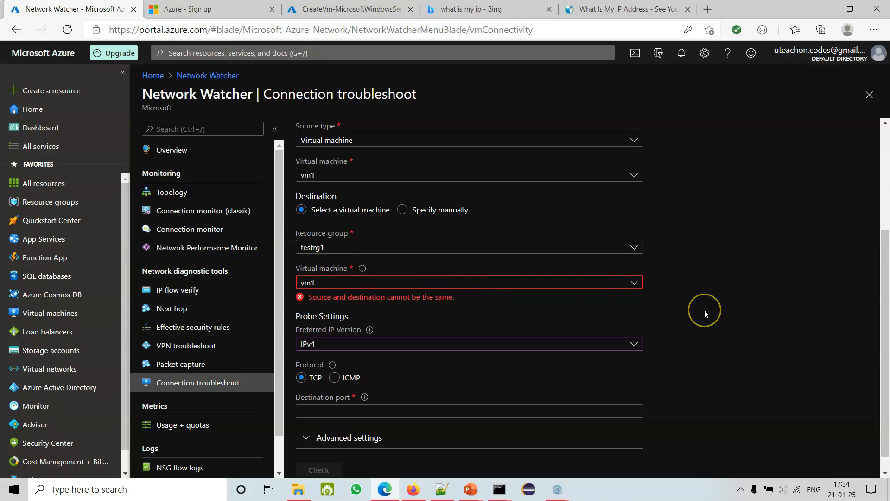
scroll(705, 310, up, 3)
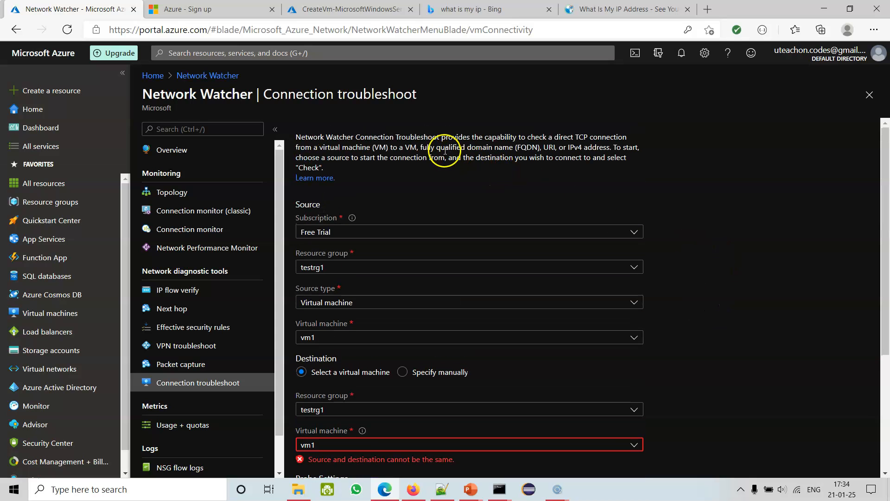
drag(421, 147, 602, 146)
click(694, 240)
scroll(718, 316, down, 3)
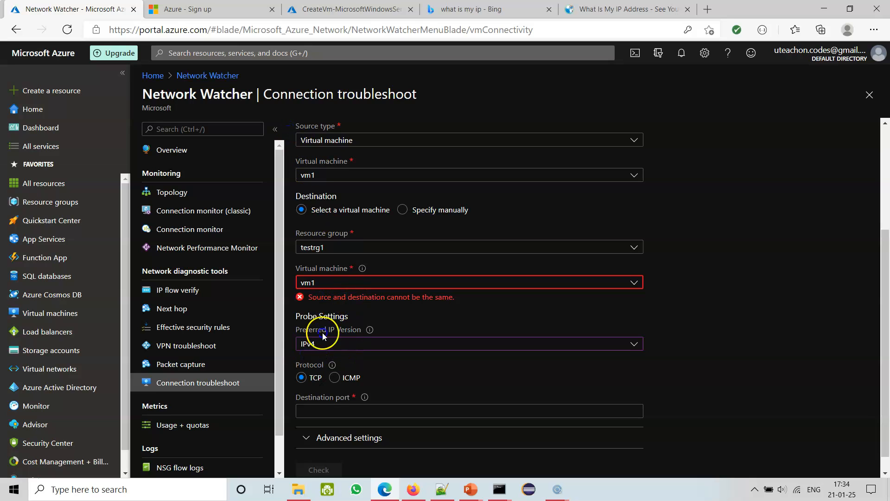
Check the destination virtual machines offered, and open the newly deployed vm2 from its deployment page in the other browser tab.
click(323, 284)
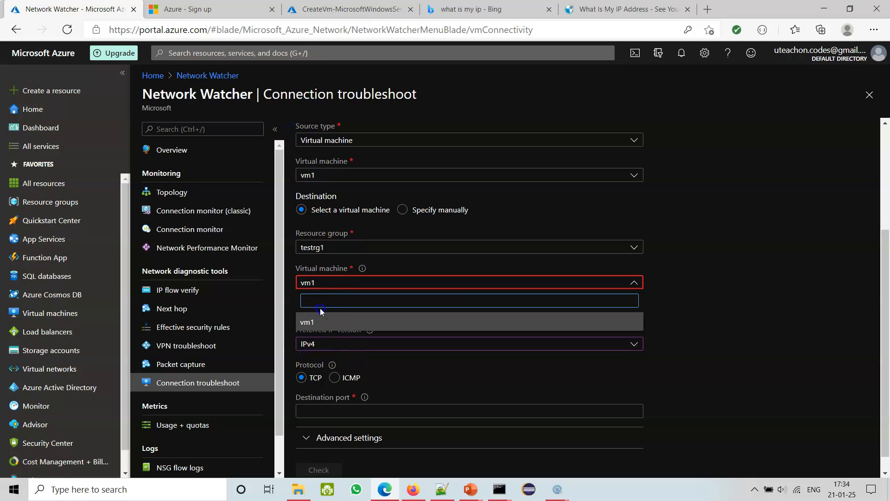
click(698, 304)
click(320, 11)
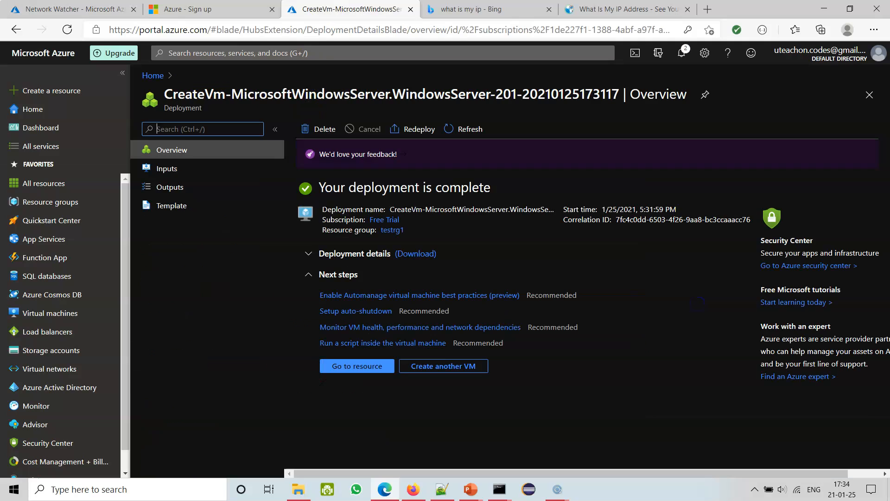
click(352, 366)
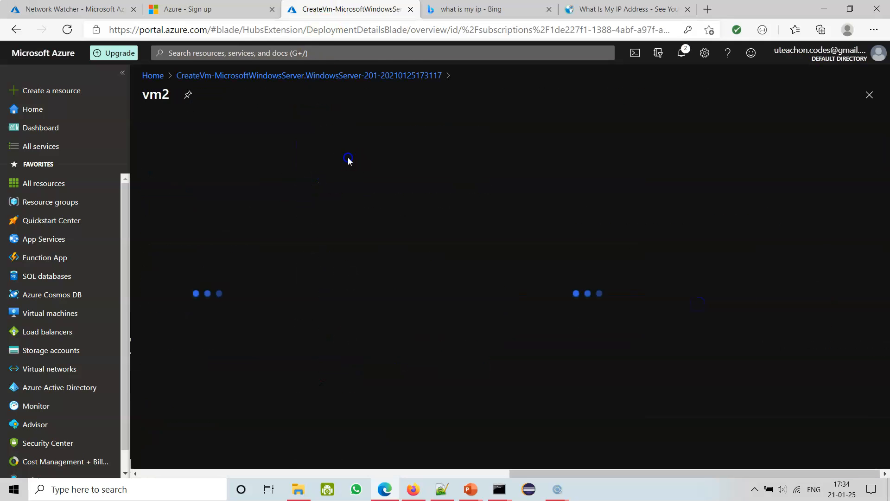
drag(171, 95, 147, 95)
click(147, 98)
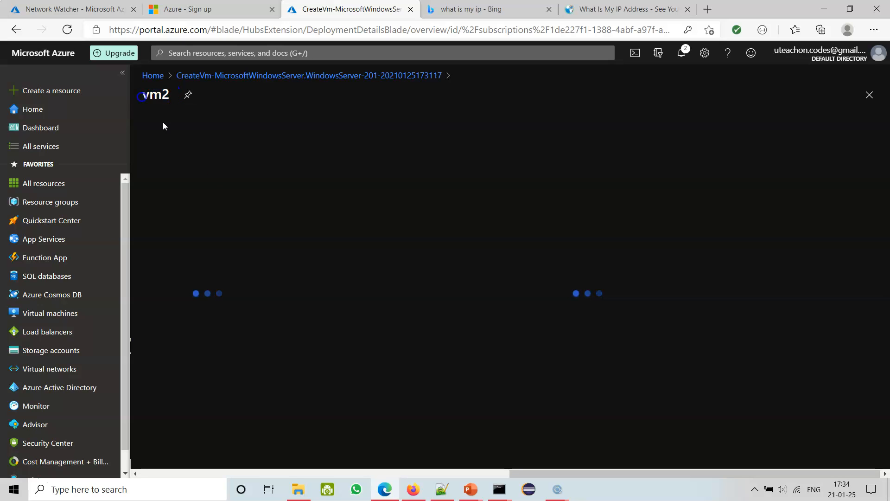
double_click(156, 94)
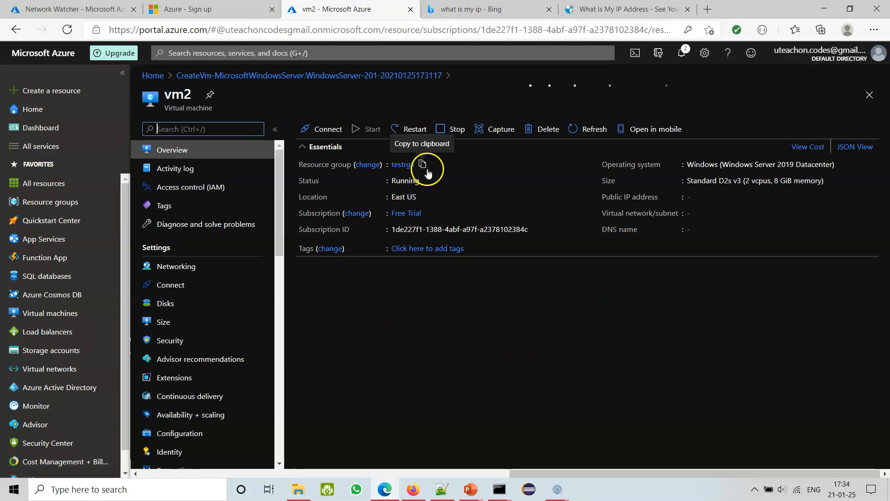
Return to Connection troubleshoot and examine the destination's resource group and virtual machine choices and the fields for specifying it manually.
click(95, 10)
click(720, 169)
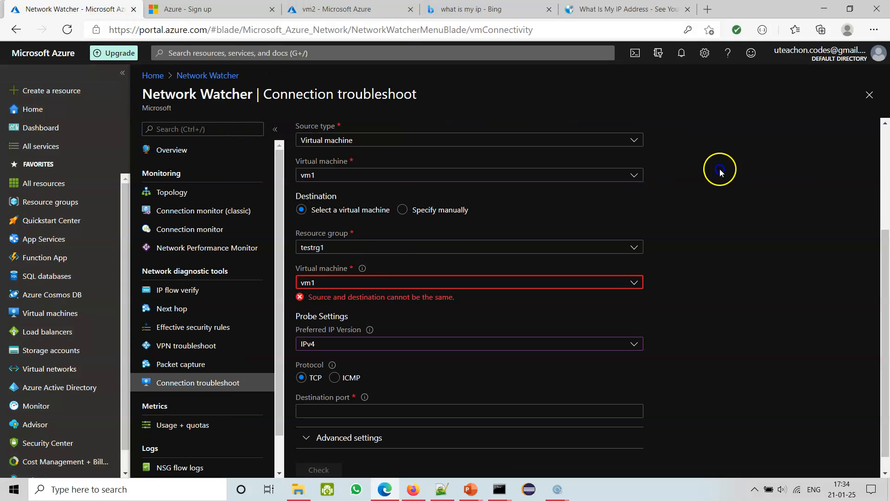
click(347, 249)
click(741, 269)
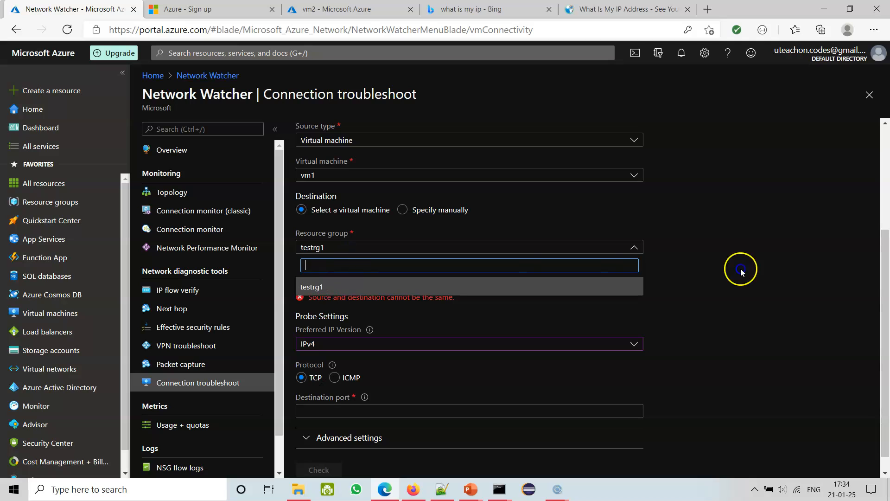
click(469, 237)
click(403, 210)
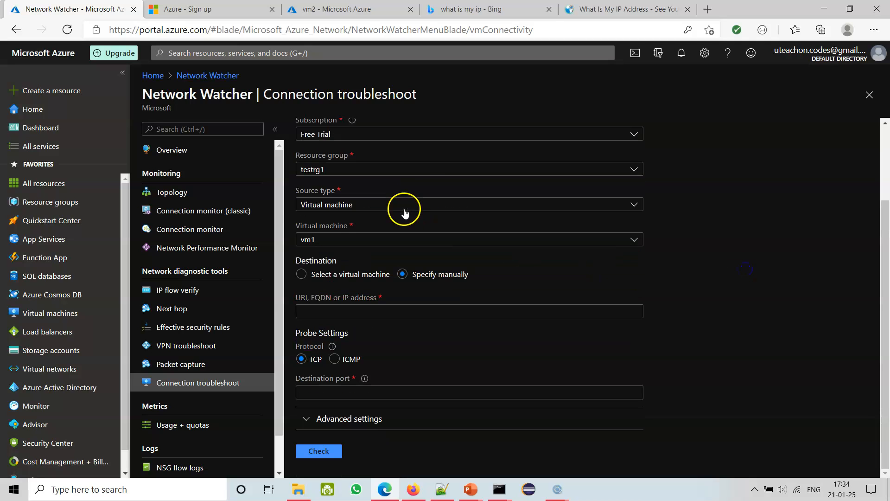
click(354, 239)
click(772, 217)
click(358, 274)
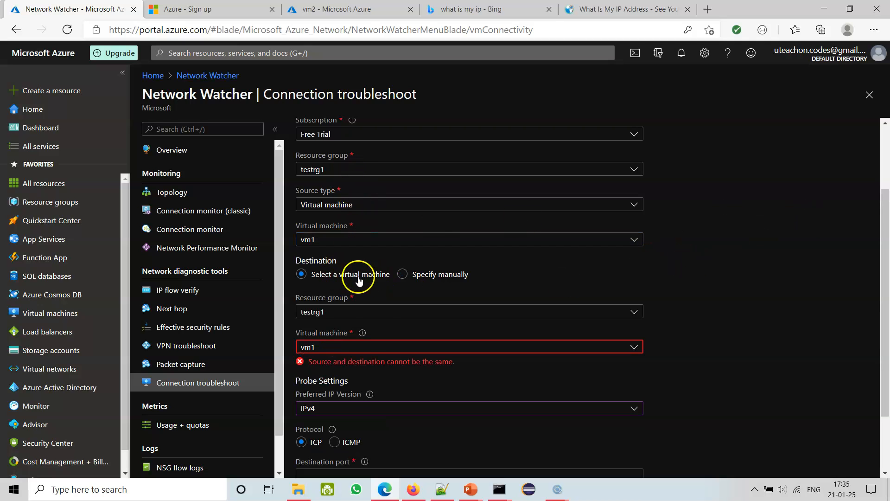
scroll(603, 366, down, 1)
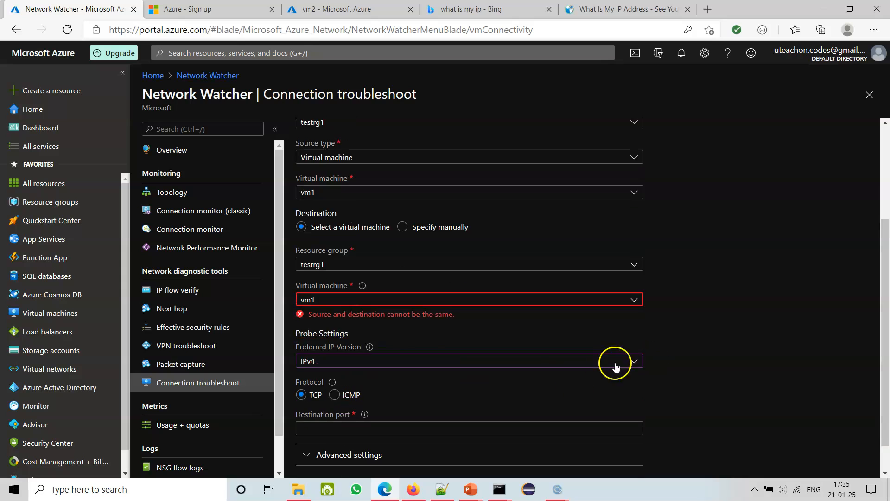
click(367, 289)
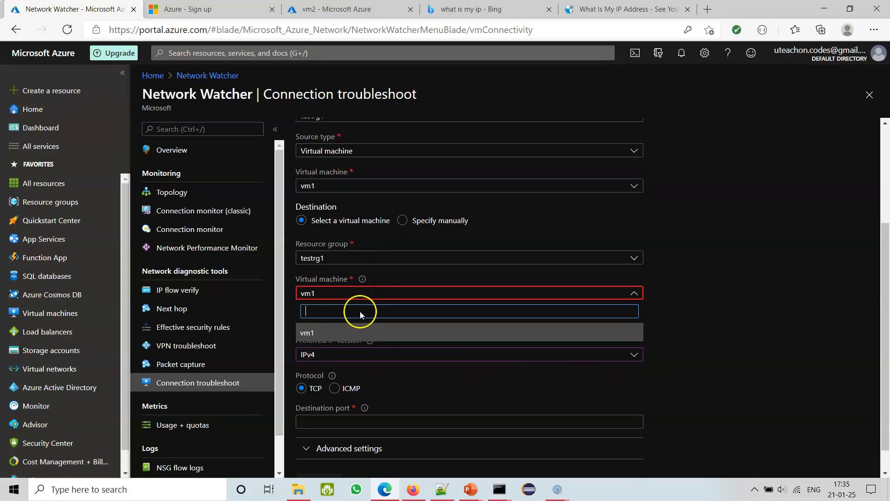
click(795, 266)
Close Connection troubleshoot, discarding its edits, and reopen it from Network Watcher.
click(869, 94)
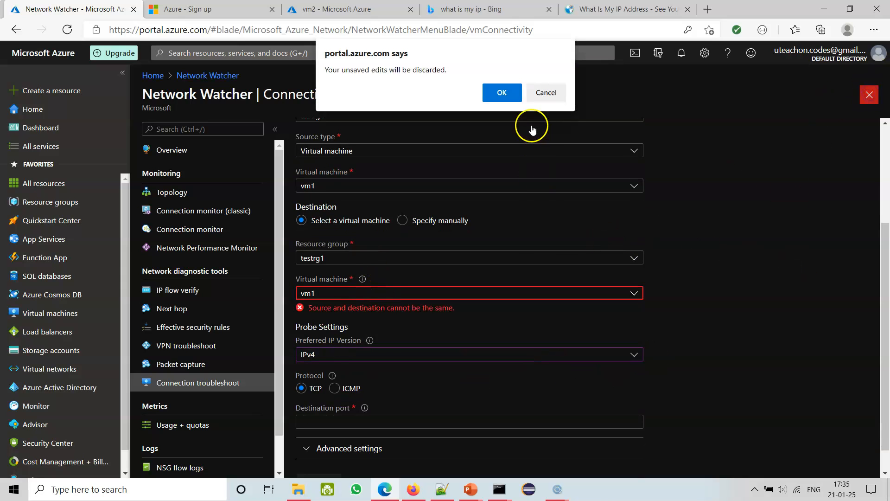
click(503, 93)
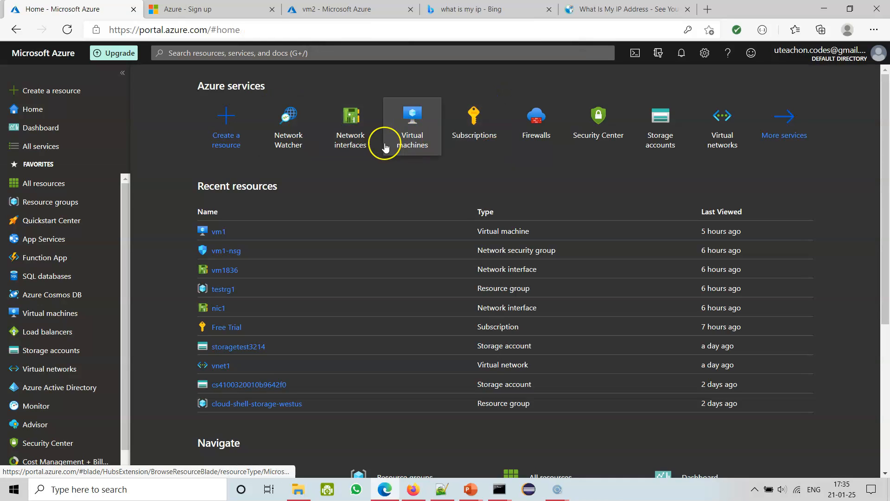
click(312, 146)
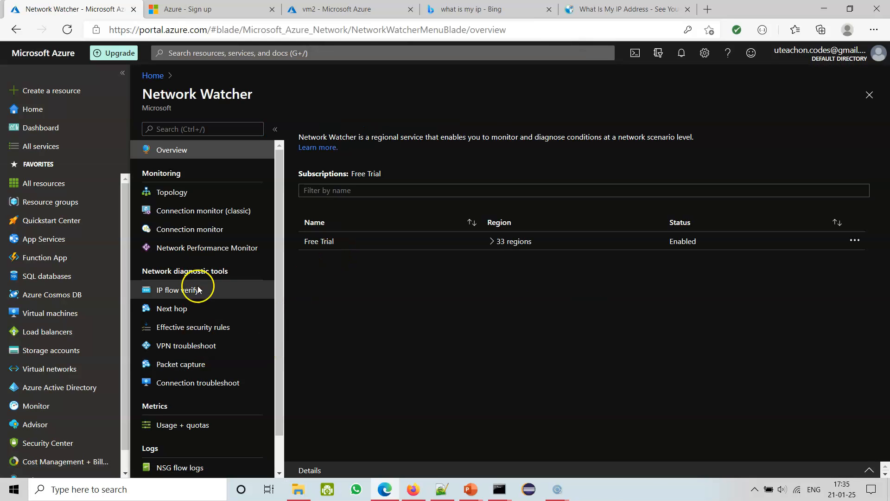
click(188, 384)
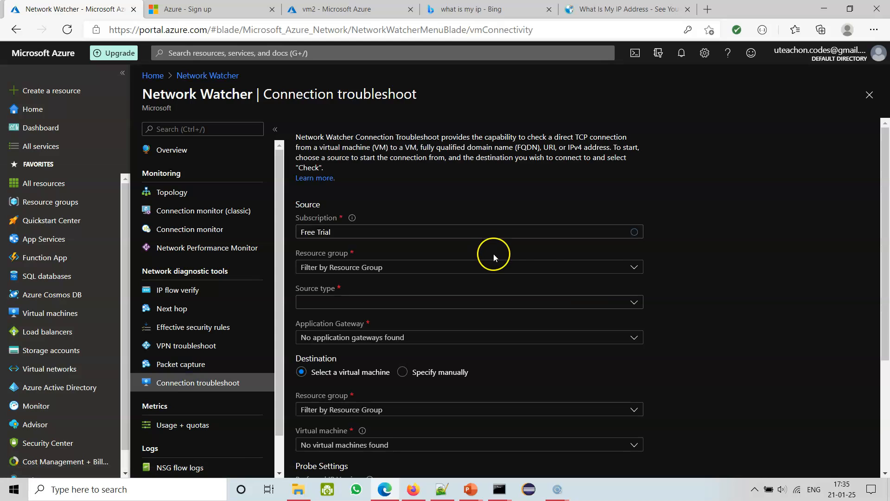
Review the source types offered in Connection troubleshoot and set the source type to Virtual machine.
scroll(739, 255, down, 2)
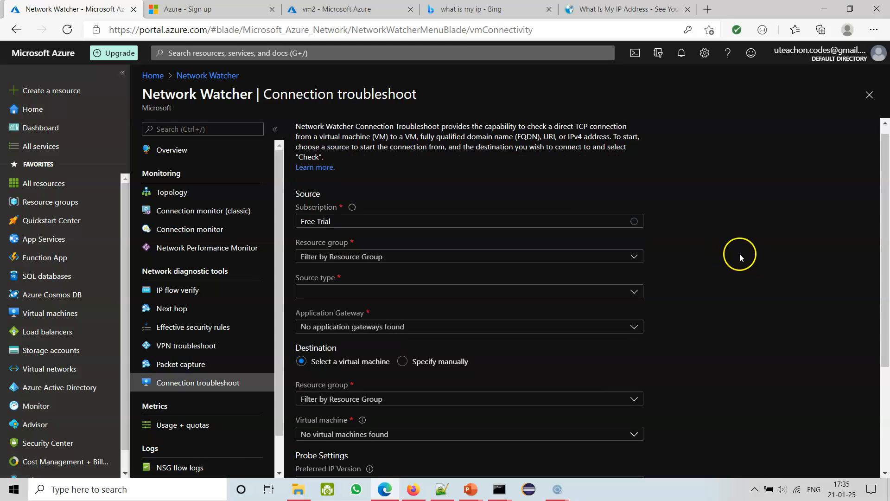
click(633, 192)
click(420, 211)
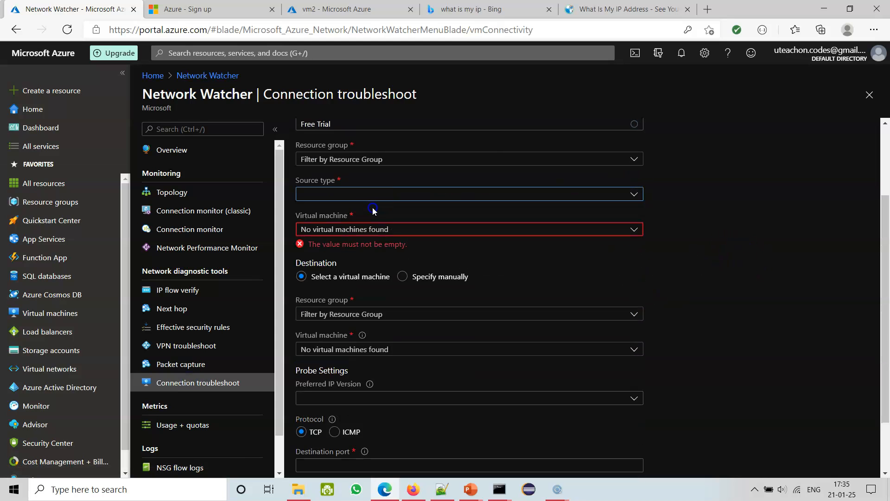
click(625, 196)
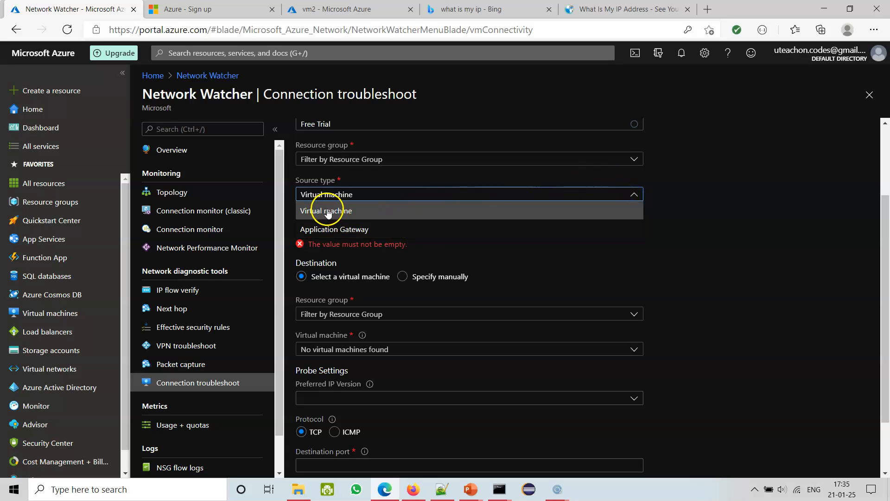
click(768, 183)
scroll(649, 190, up, 2)
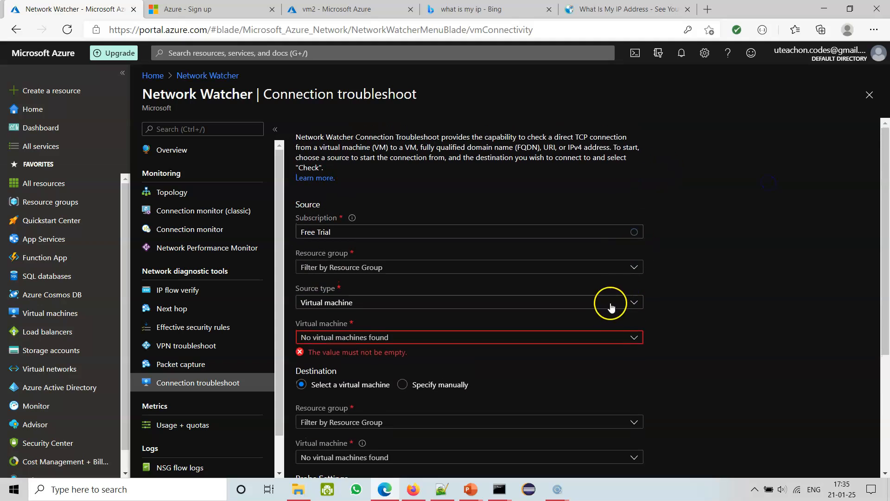
click(635, 303)
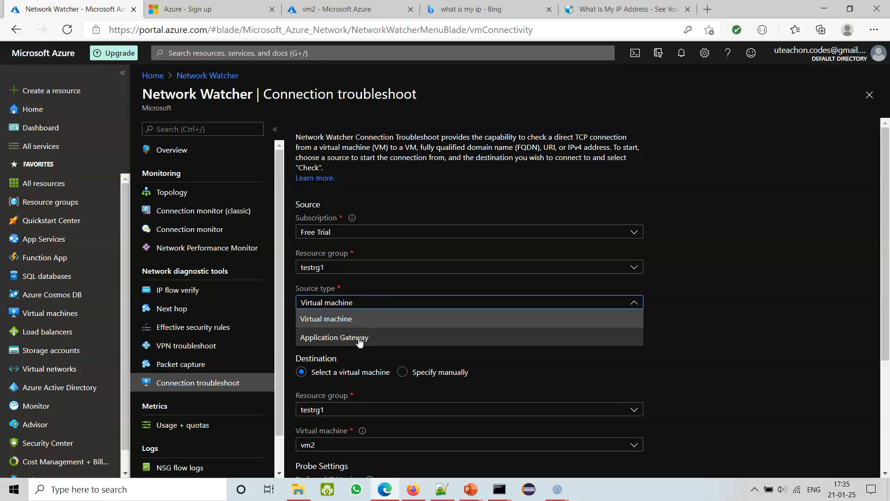
click(340, 320)
Check the destination section's virtual machine selection for the connection test from vm1.
scroll(746, 312, down, 2)
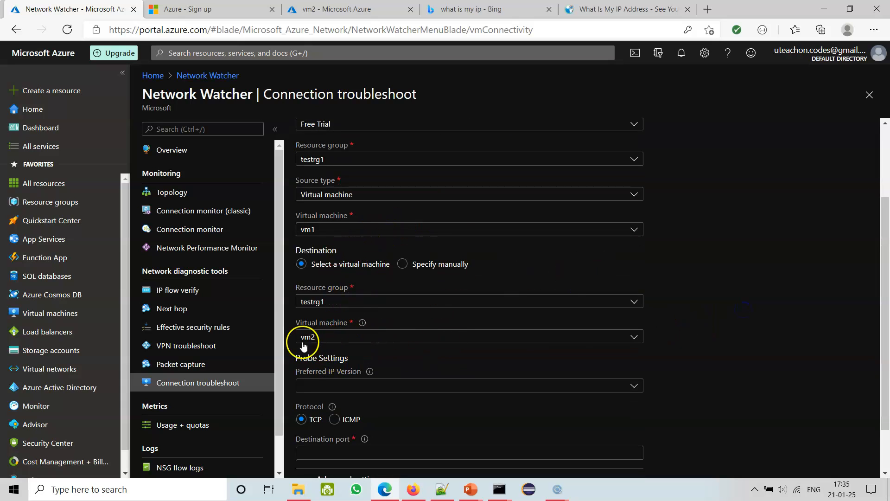
click(378, 342)
click(378, 343)
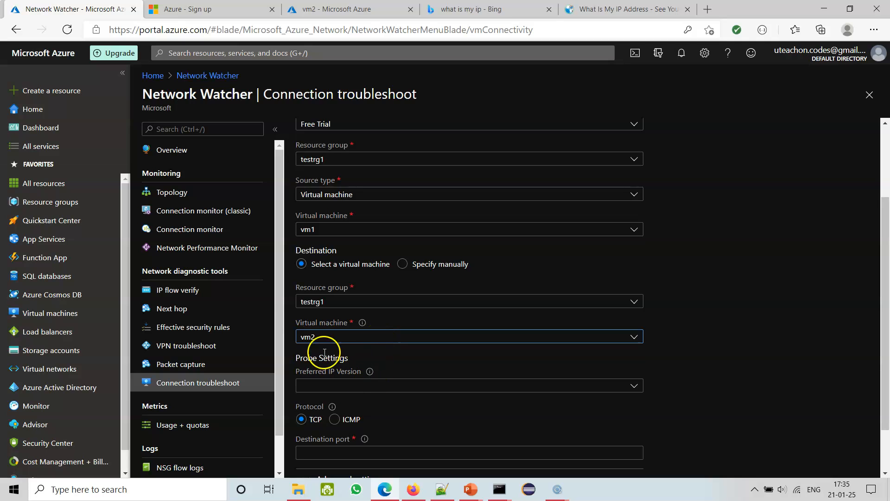
Review the preferred IP version choices in the probe settings and set the version to IPv4.
scroll(803, 335, down, 1)
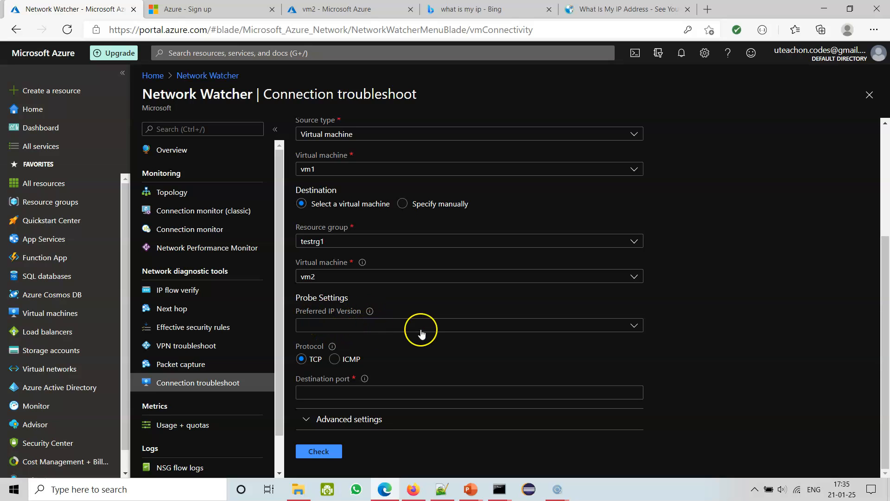
click(375, 331)
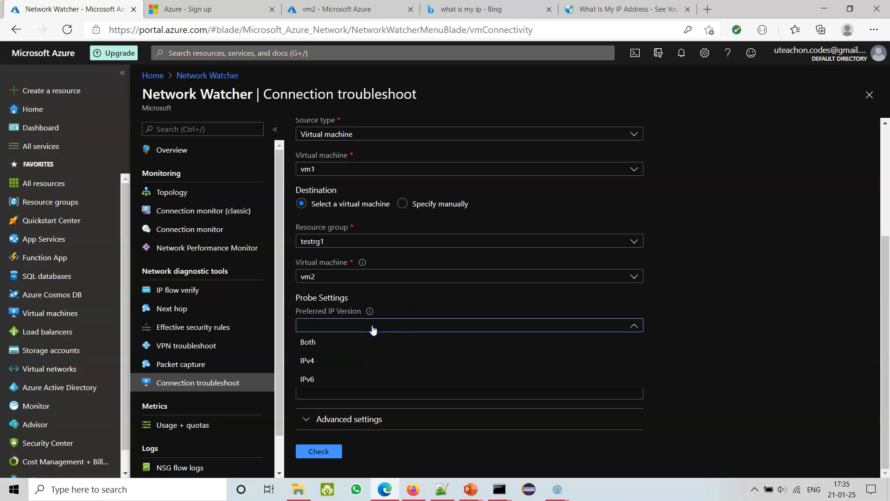
click(353, 327)
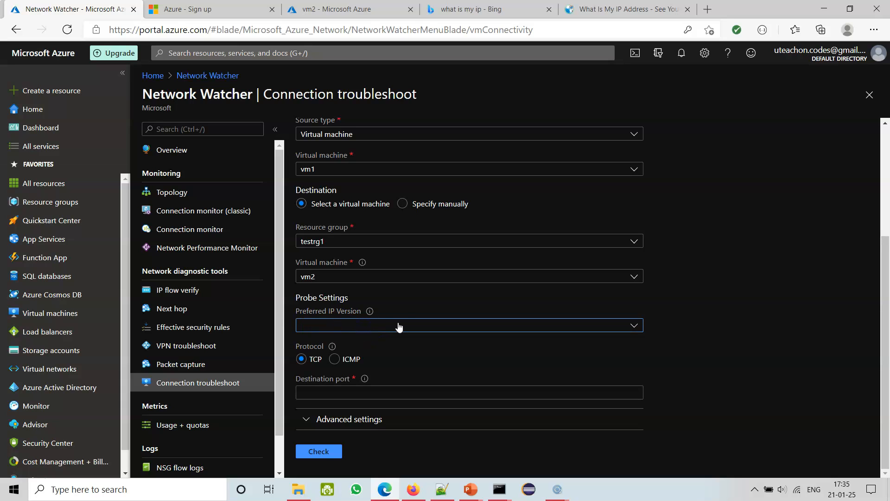
click(380, 327)
click(313, 361)
scroll(755, 346, up, 3)
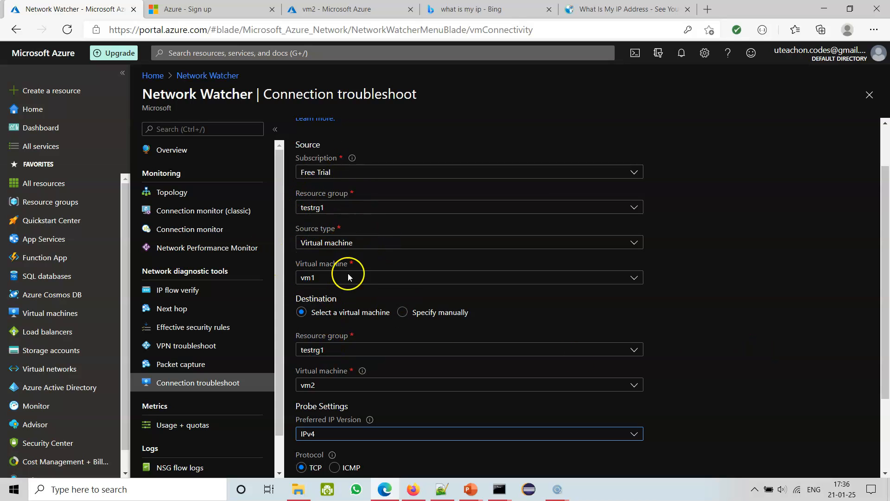
scroll(777, 344, down, 3)
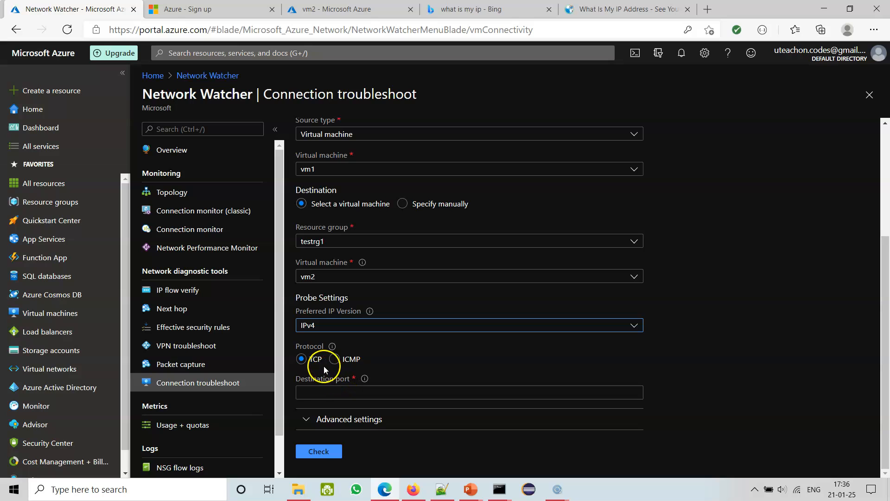
Set the destination port to 300 with TCP as the protocol, and run the connectivity check from vm1 to vm2.
click(326, 393)
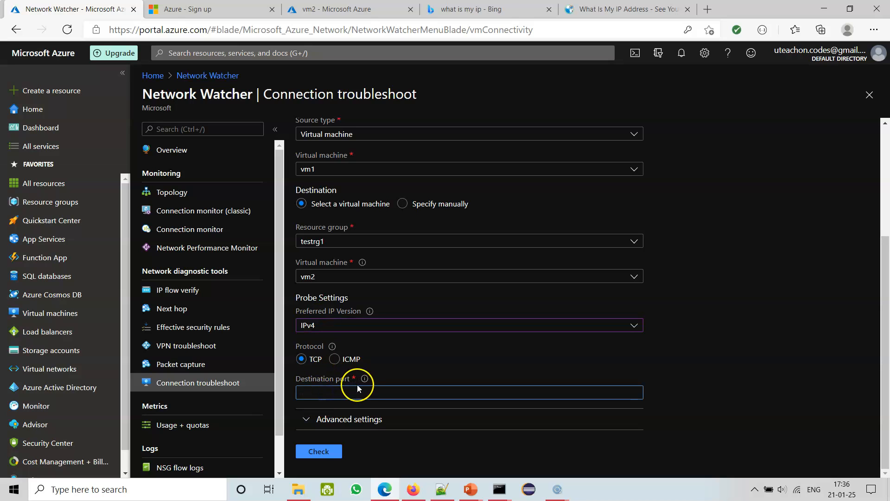
mouse_move(364, 379)
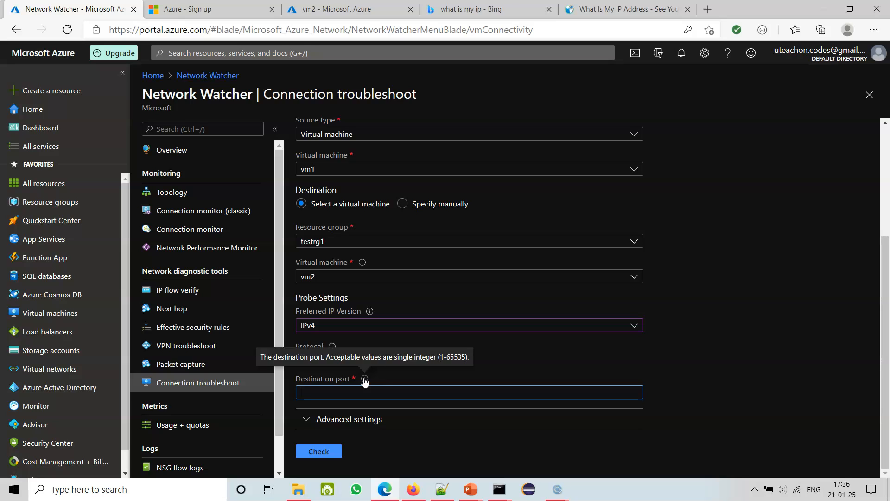
click(334, 389)
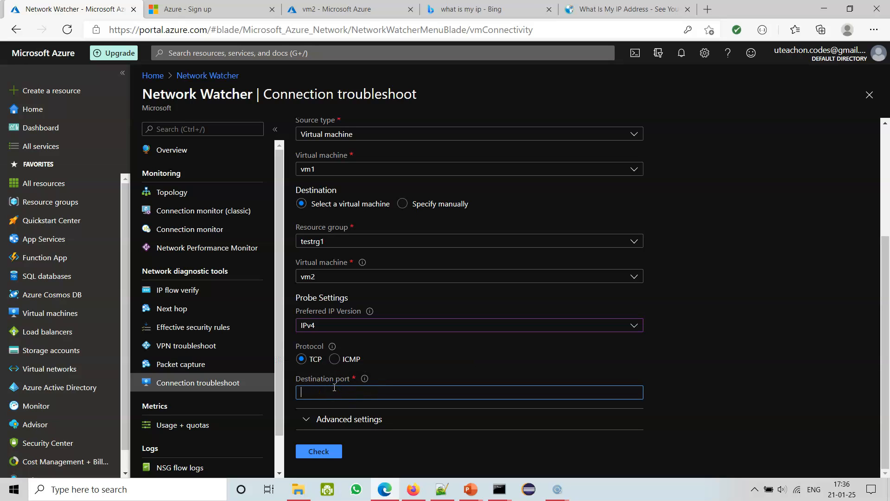
text(300)
click(325, 455)
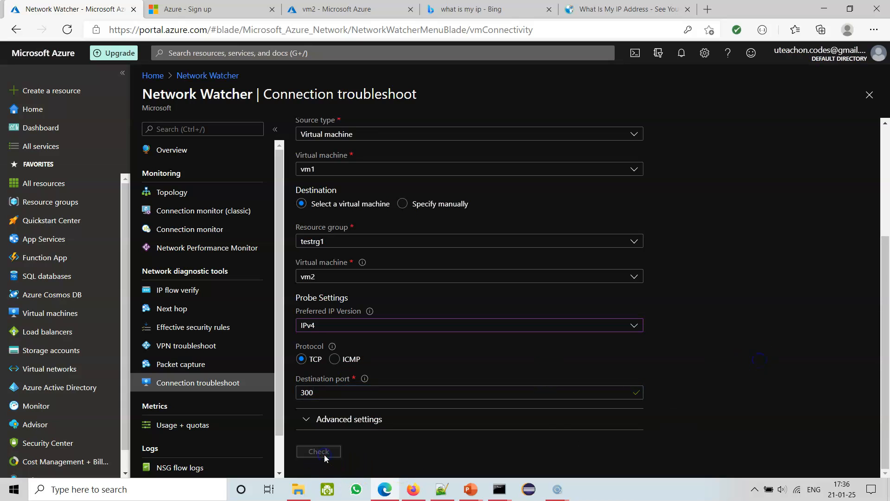
scroll(695, 403, down, 1)
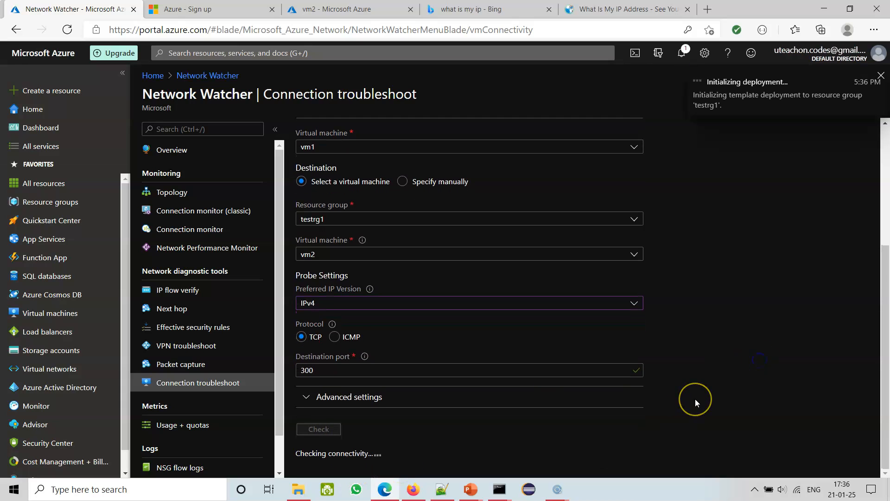
click(635, 367)
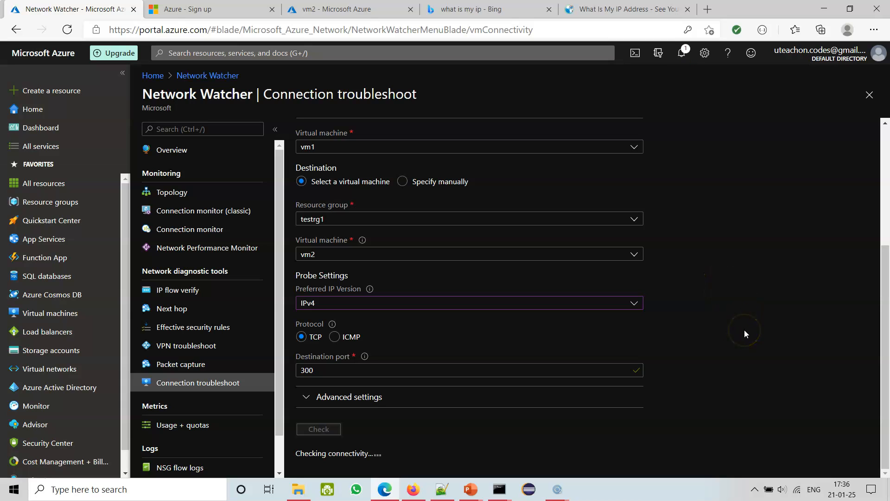
scroll(744, 330, up, 3)
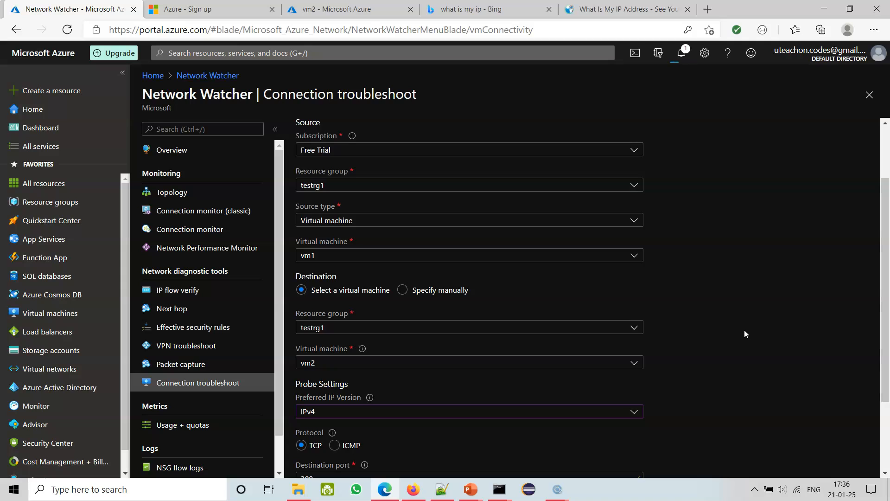
scroll(745, 331, up, 2)
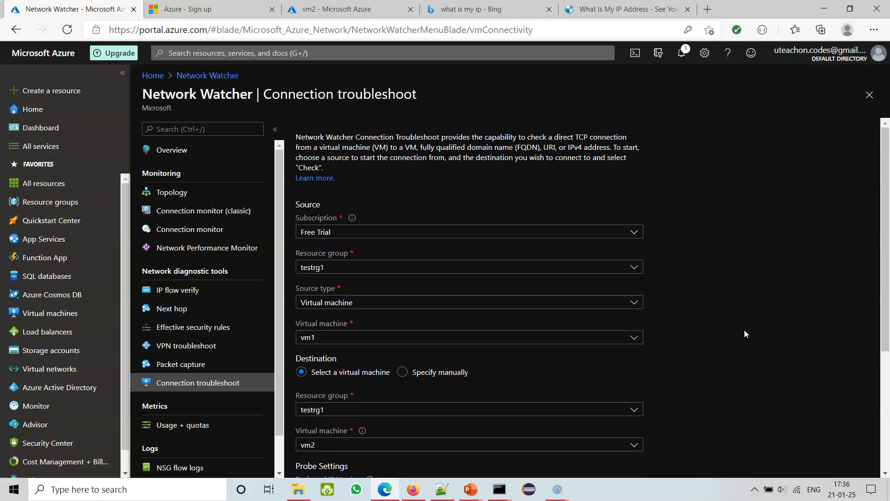
scroll(744, 330, down, 5)
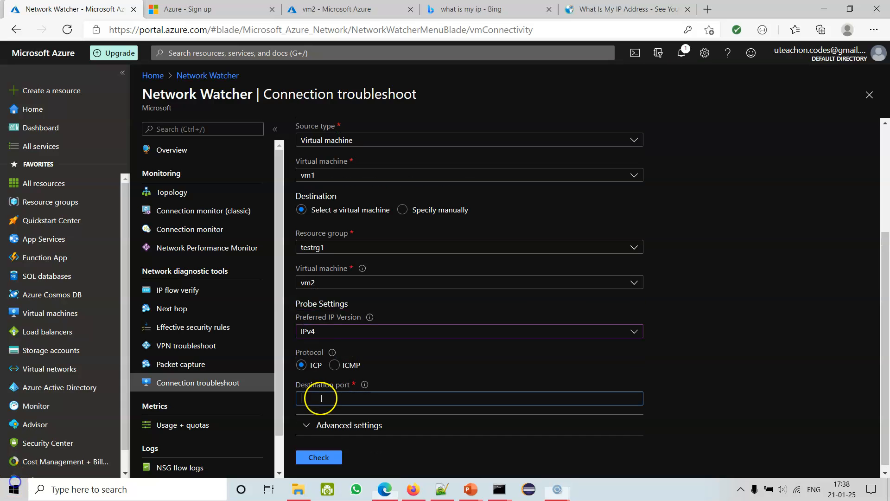
click(322, 398)
key(BackSpace)
key(BackSpace)
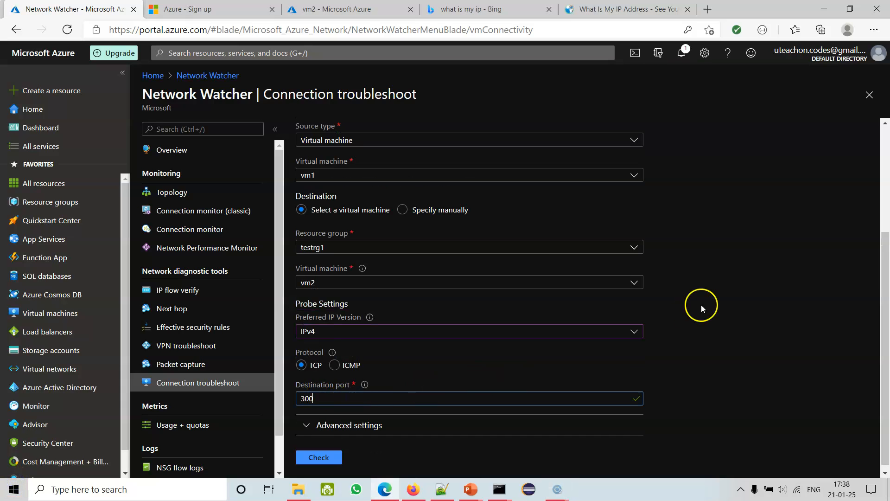
click(733, 368)
Expand the advanced settings, set the source port to 300, and run the connectivity check again.
scroll(733, 367, down, 1)
click(302, 418)
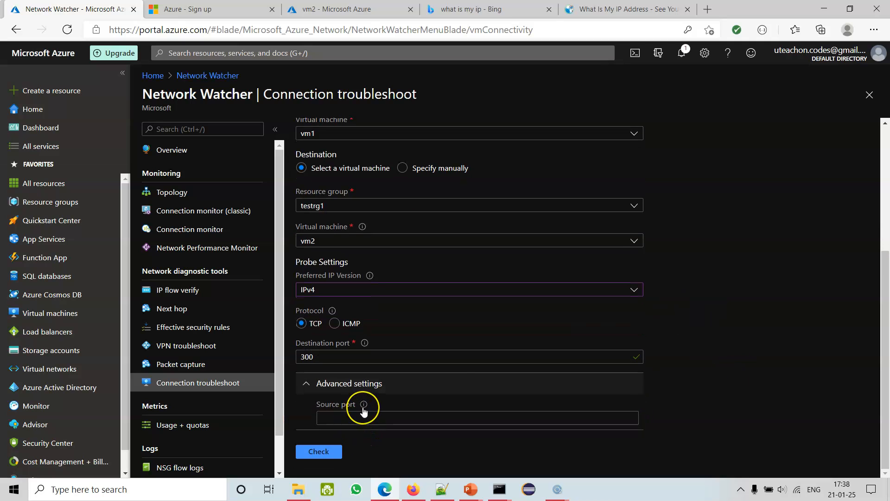
mouse_move(364, 411)
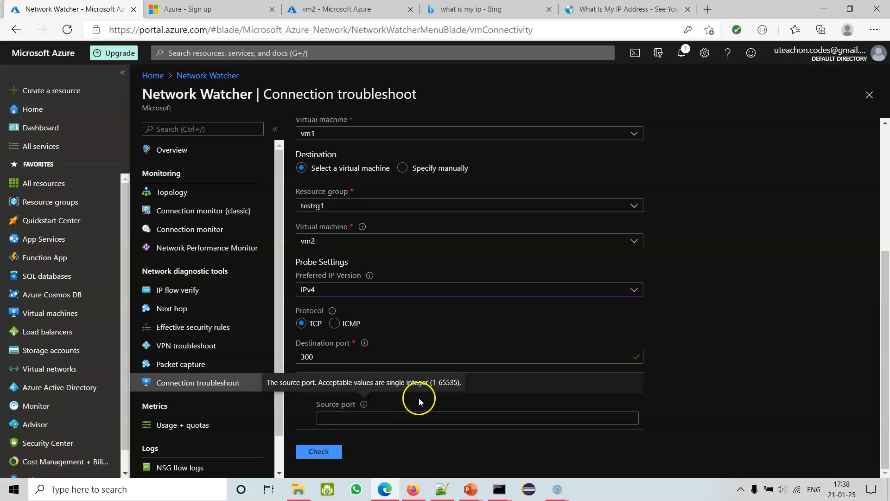
click(345, 420)
mouse_move(364, 410)
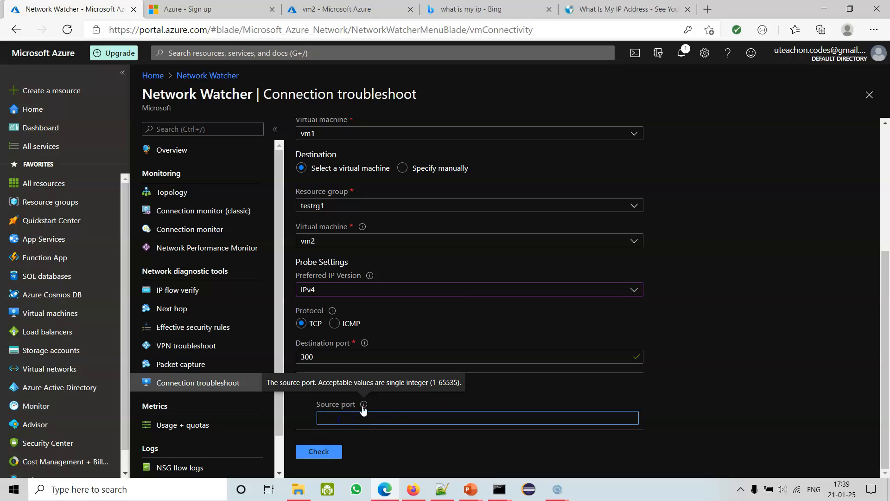
click(329, 418)
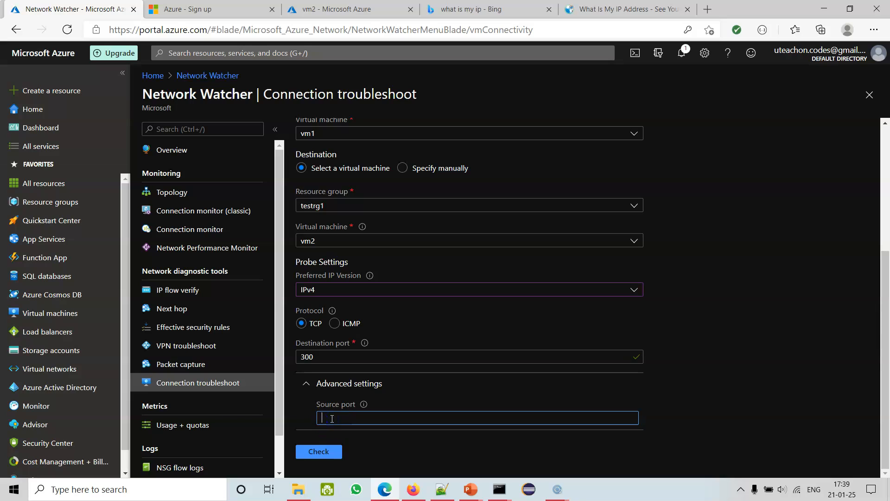
click(318, 453)
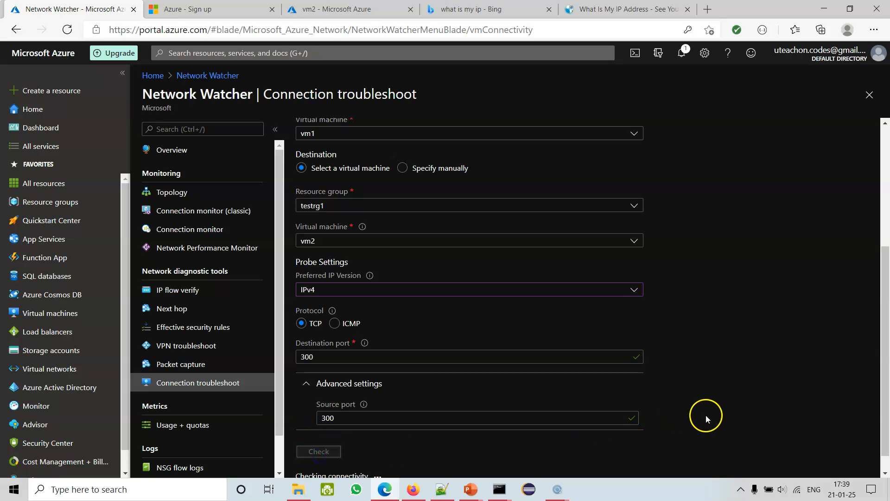
scroll(705, 415, down, 1)
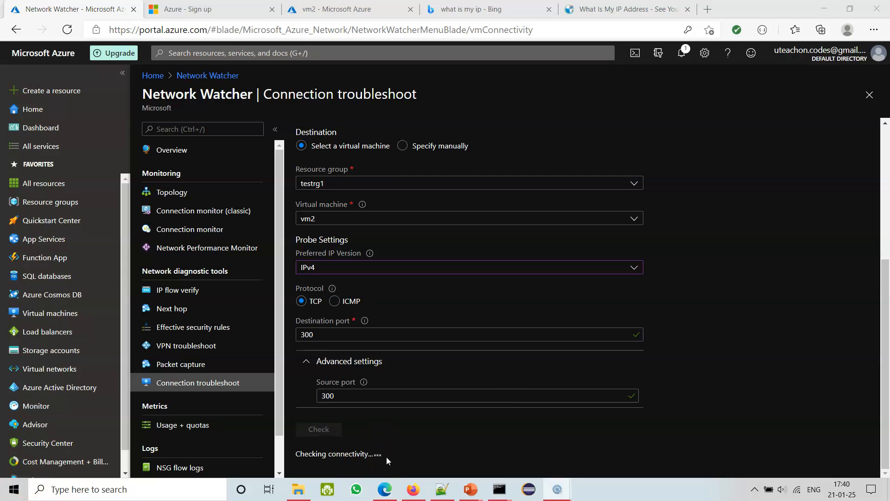
drag(386, 457, 312, 454)
click(352, 453)
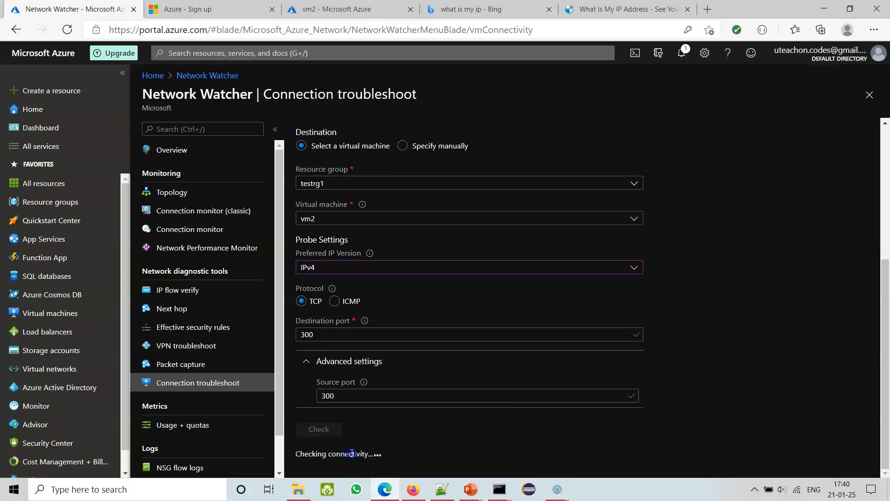
drag(398, 452, 298, 455)
click(381, 454)
Switch to Network Watcher's Packet capture tool, discarding the unsaved edits, and start adding a new packet capture.
click(194, 367)
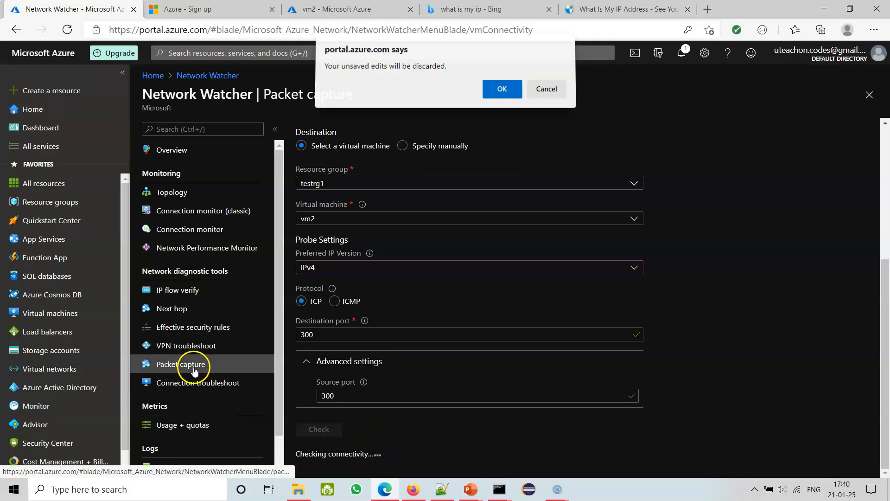
click(501, 90)
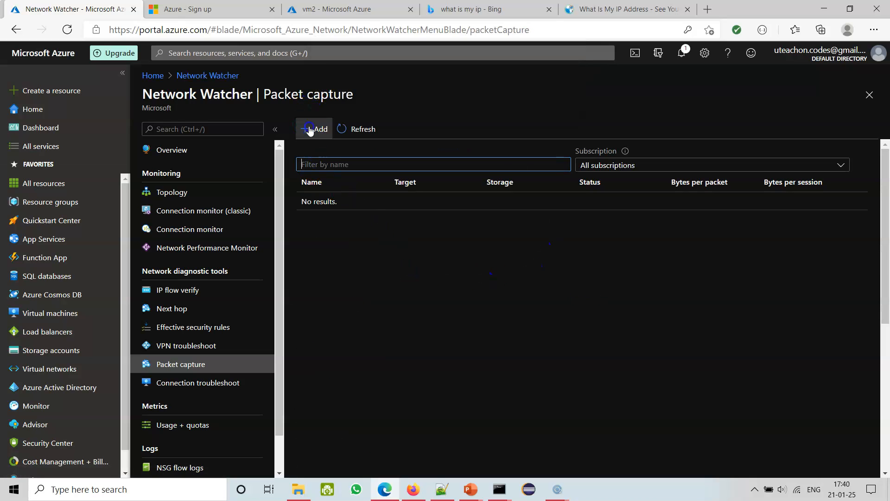
click(314, 129)
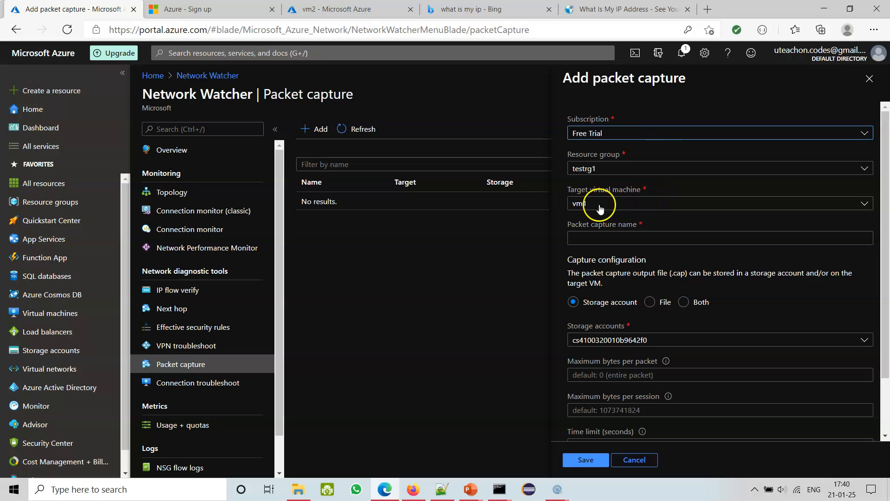
Name the vm1 packet capture pcn and choose storagetest3214 as its storage account.
click(610, 239)
text(pcn)
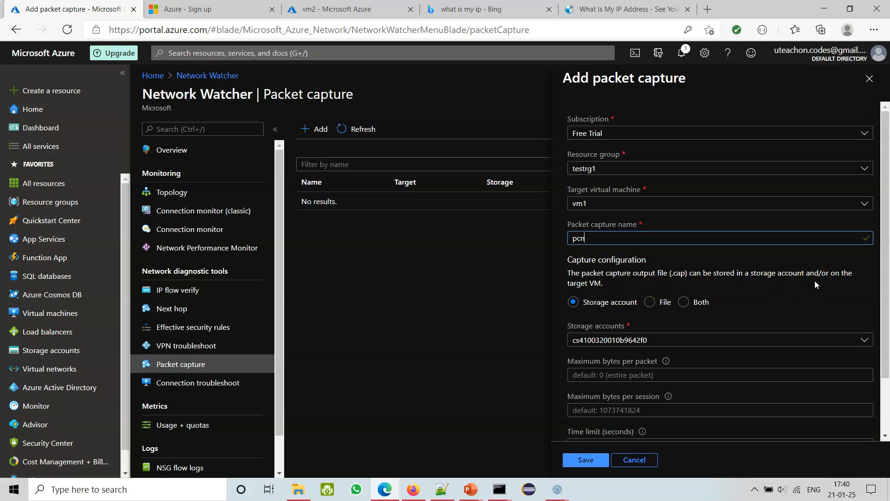
scroll(874, 235, down, 1)
scroll(765, 299, down, 1)
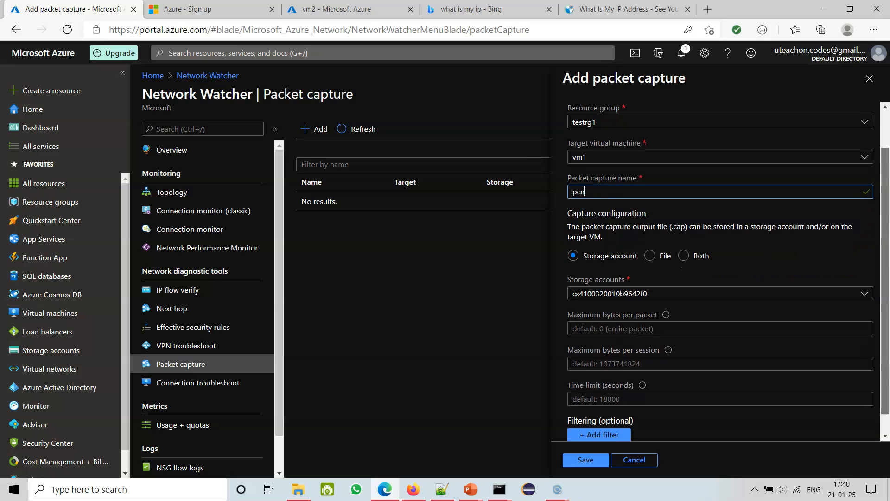
click(591, 285)
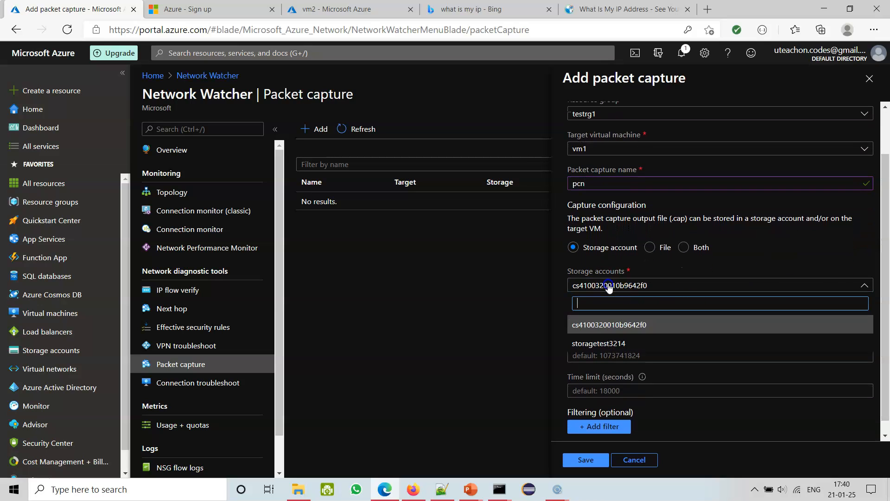
click(592, 344)
Review the packet capture's settings, compare the File and Both output options, and set the capture output to File.
drag(880, 295, 885, 329)
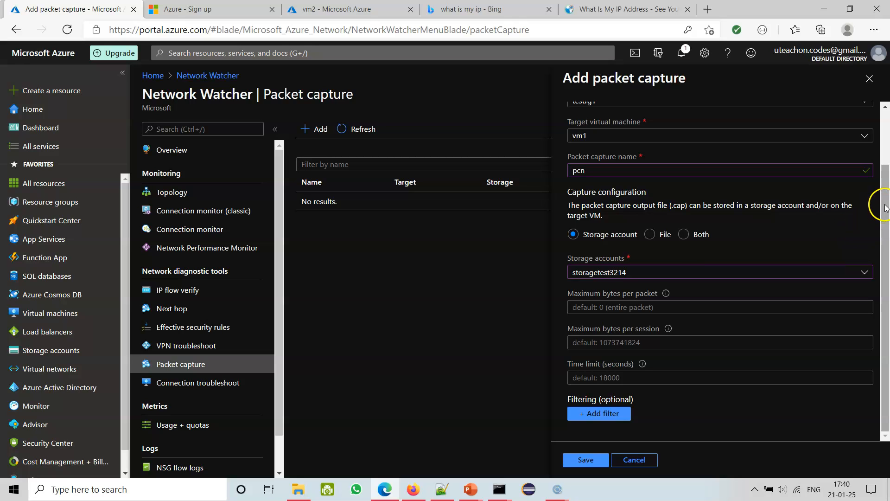
drag(885, 214, 884, 160)
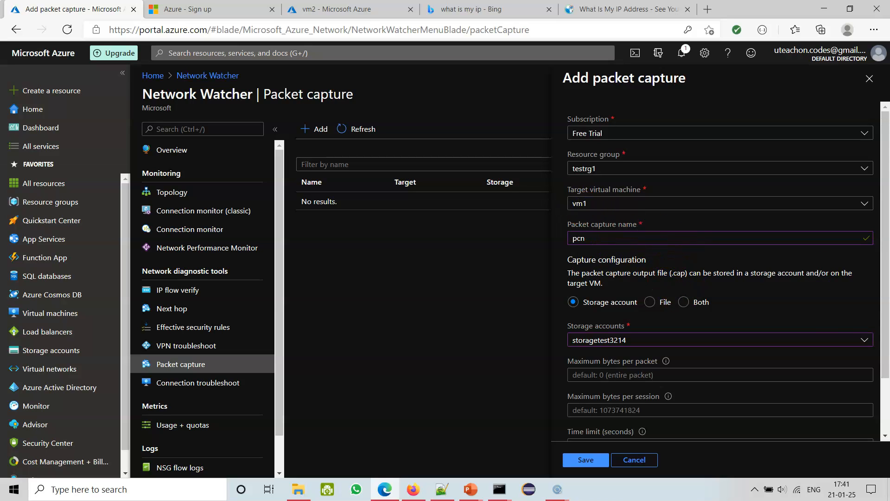
drag(882, 298, 882, 328)
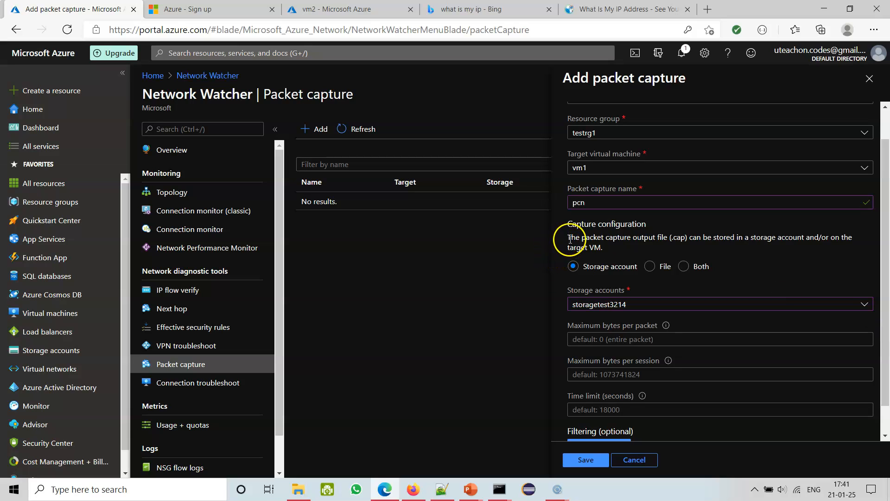
triple_click(639, 242)
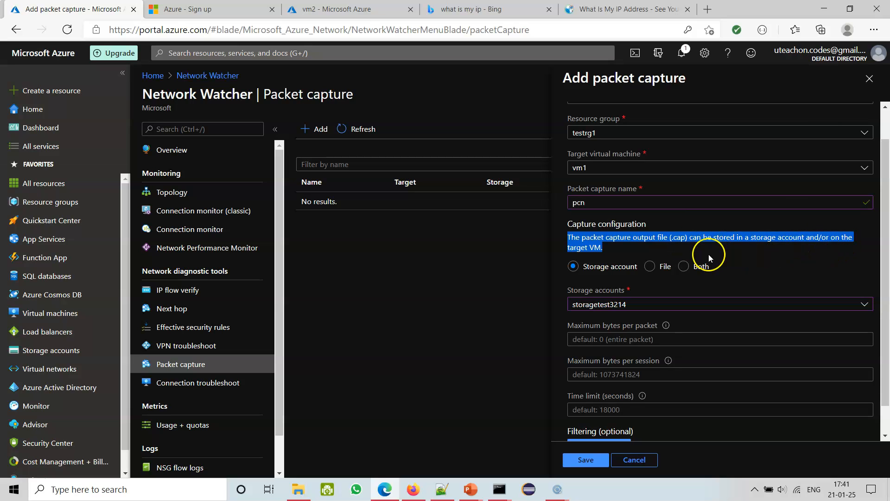
click(654, 267)
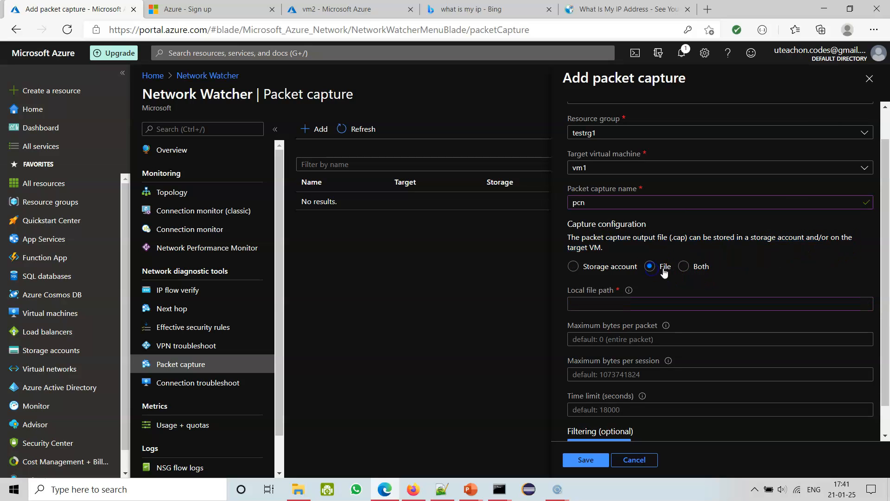
click(684, 267)
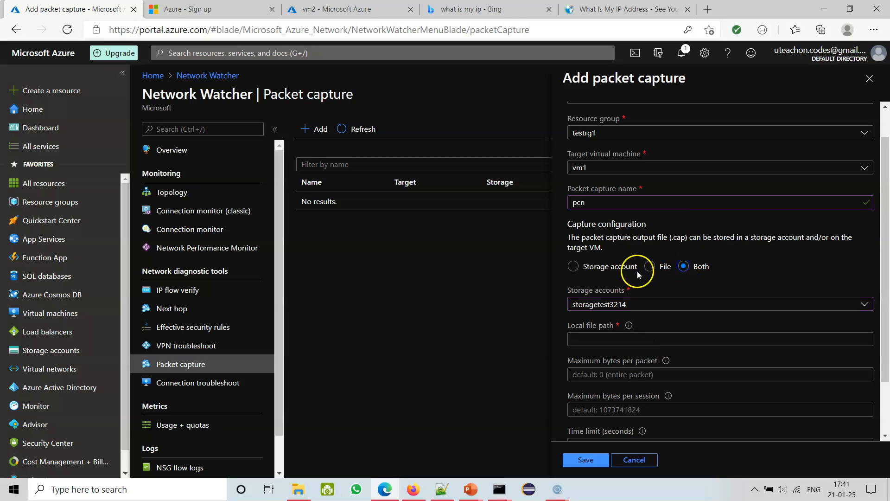
click(650, 267)
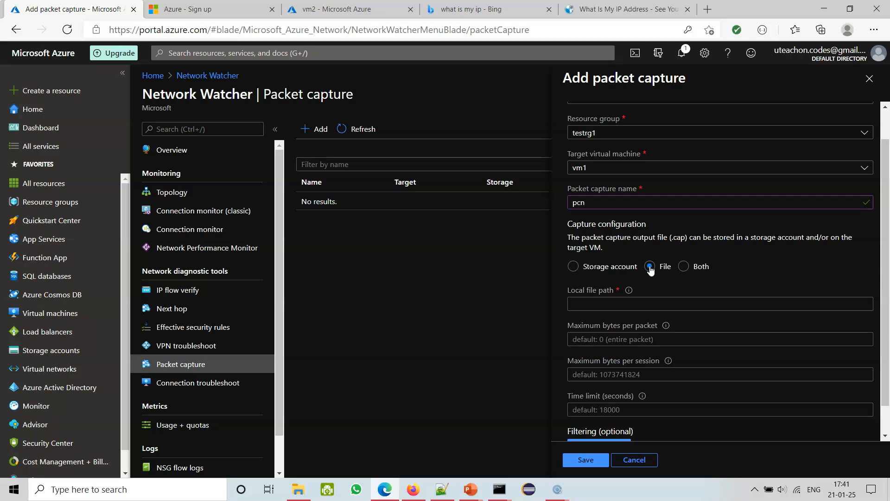
Switch the packet capture output back to Storage account, keeping storagetest3214 as the storage account.
drag(886, 267, 885, 293)
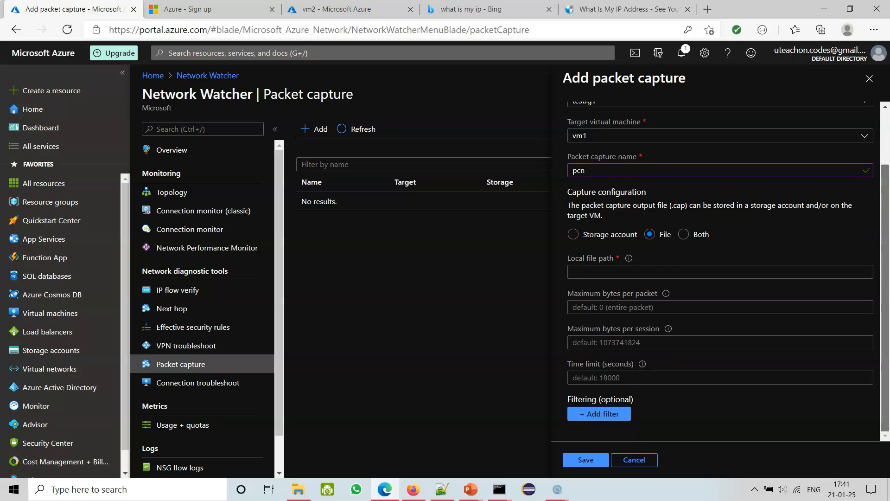
scroll(636, 326, up, 2)
click(573, 302)
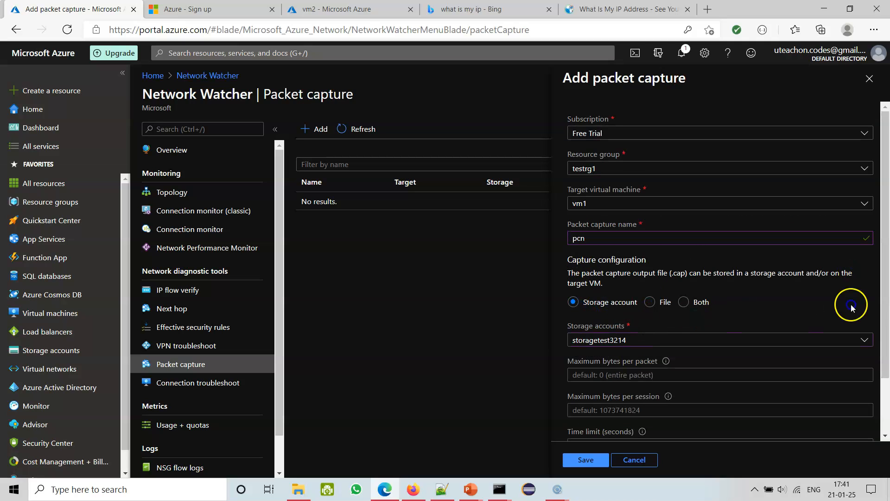
scroll(851, 307, down, 2)
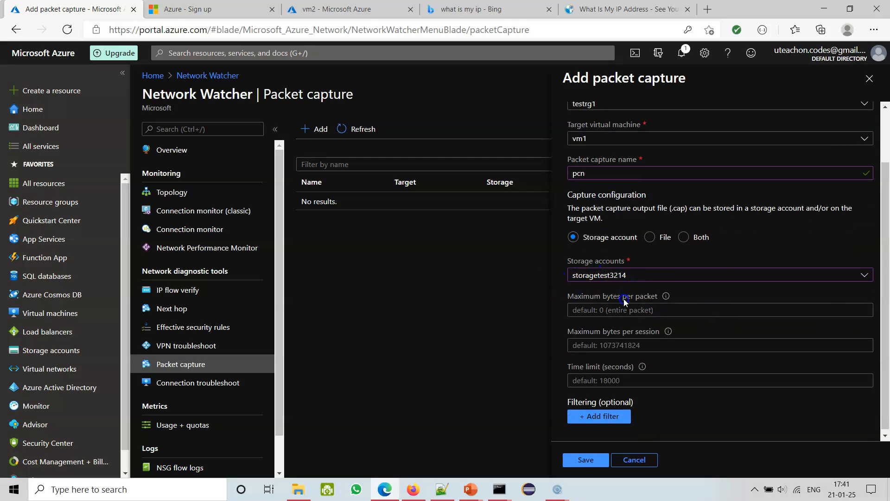
Review the bytes-per-packet, bytes-per-session and time limits, keep their defaults, and save the packet capture.
mouse_move(668, 298)
click(600, 309)
click(510, 324)
scroll(557, 372, down, 1)
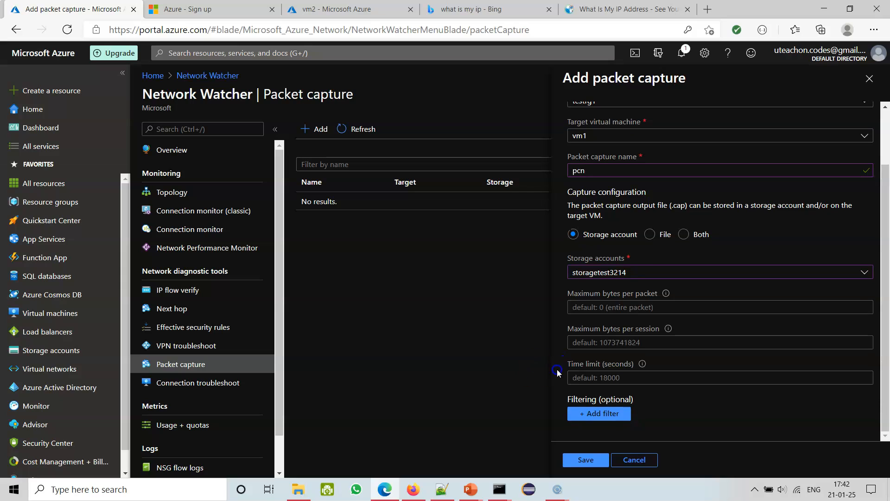
click(610, 416)
click(585, 460)
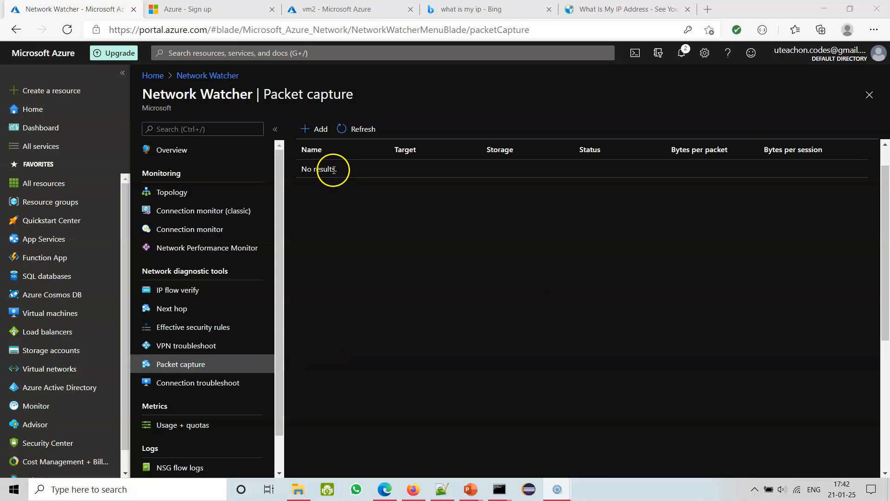
Reload the Packet capture list and open the status details of the pcn capture.
click(195, 366)
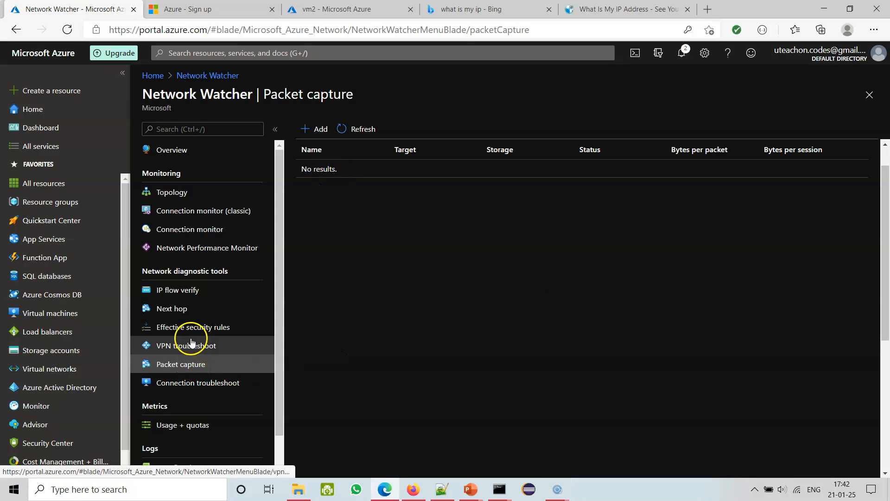
click(196, 368)
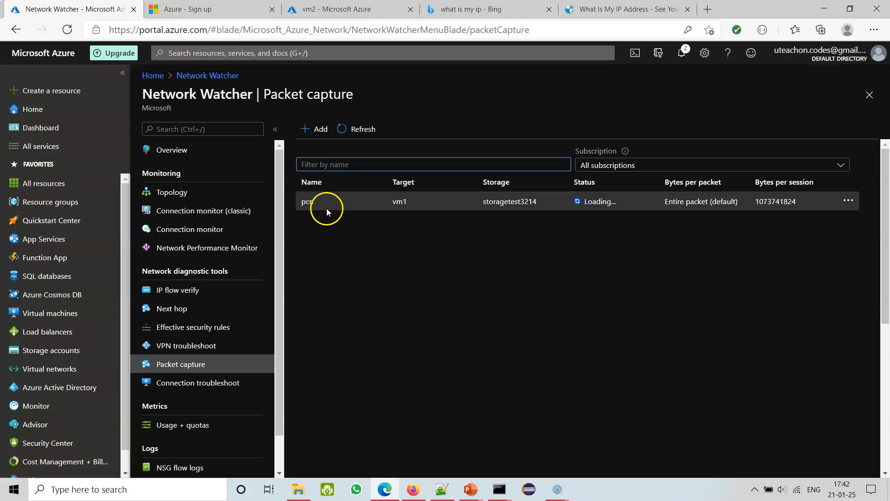
click(406, 202)
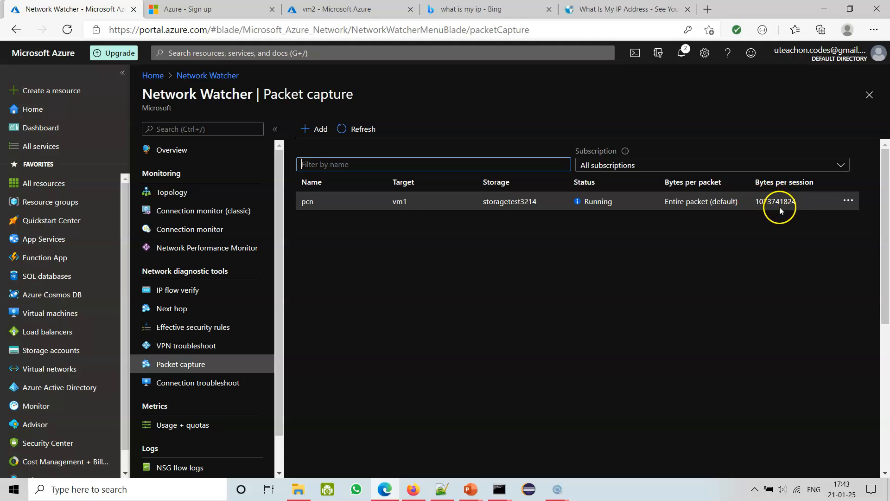
click(633, 173)
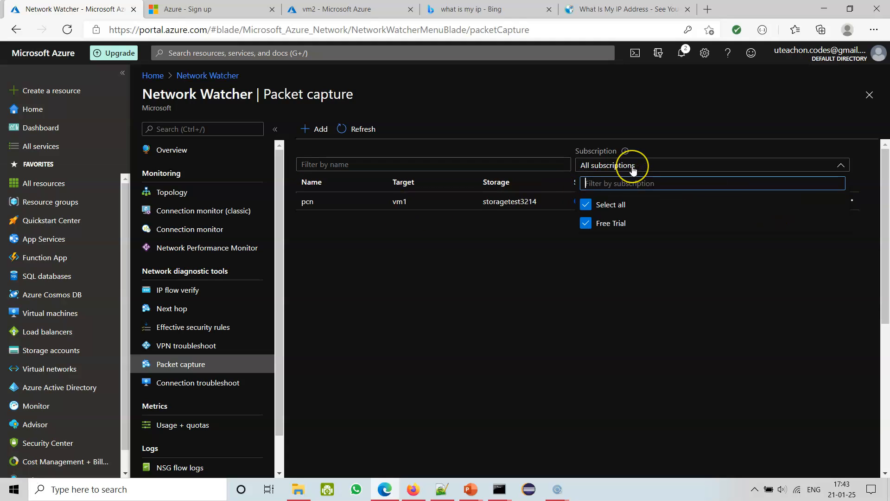
click(308, 201)
scroll(630, 312, down, 5)
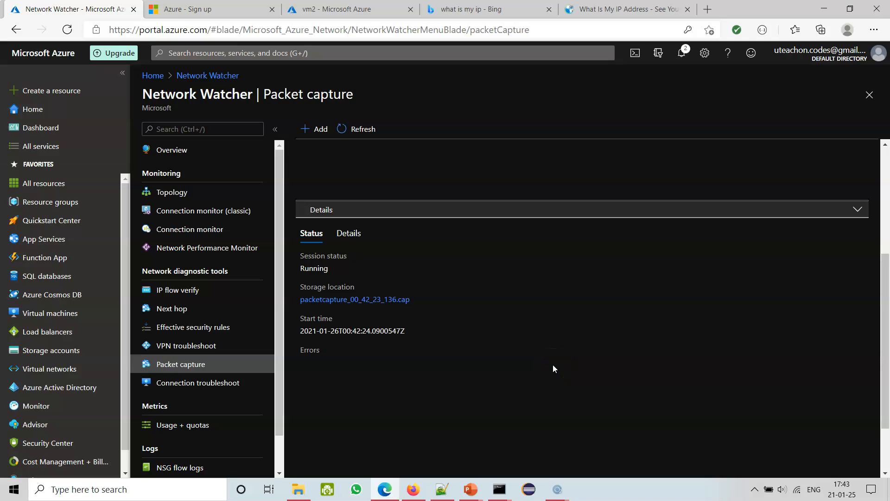
Open the .cap file linked as the capture's storage location, return to the list, and check the pcn capture's storage account.
triple_click(336, 299)
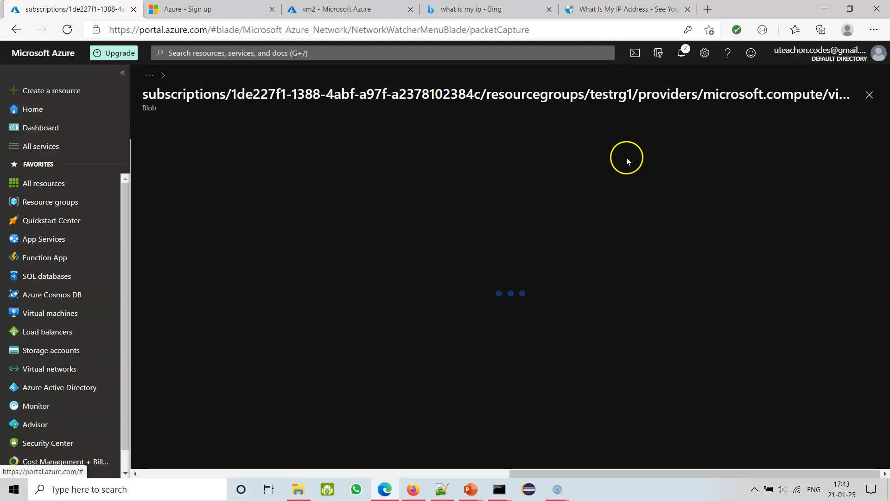
drag(672, 97, 880, 91)
click(645, 196)
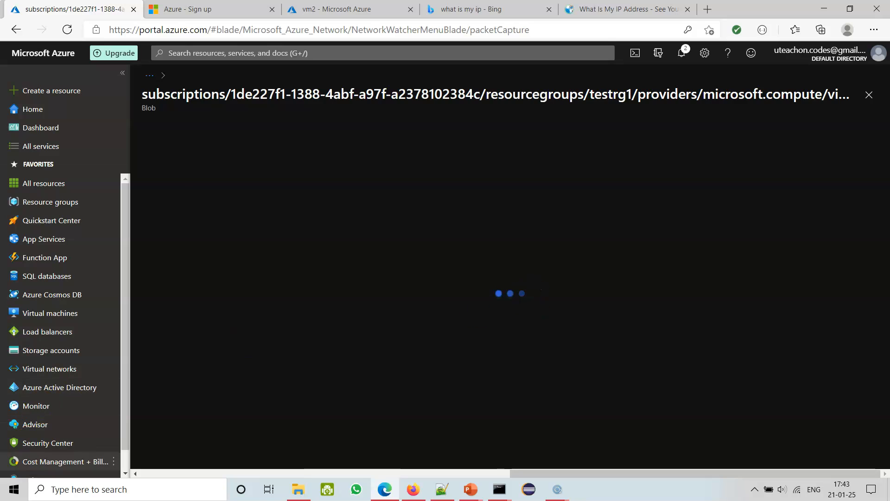
drag(537, 202, 482, 201)
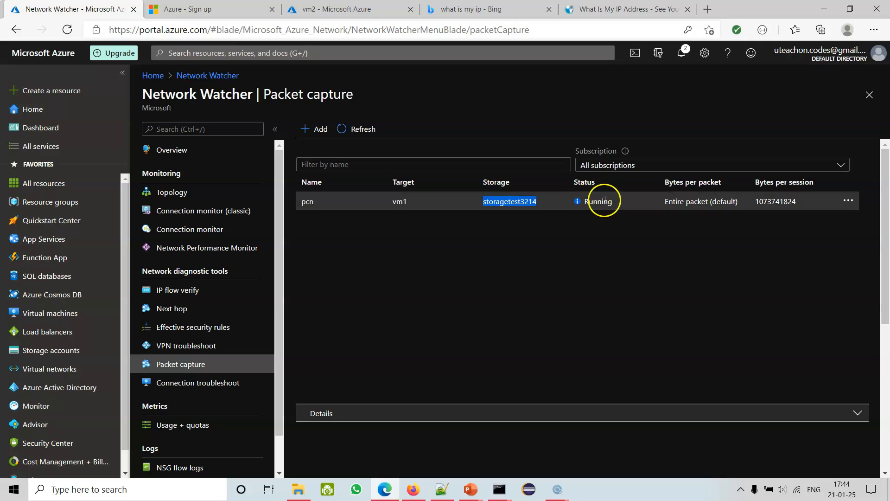
click(614, 212)
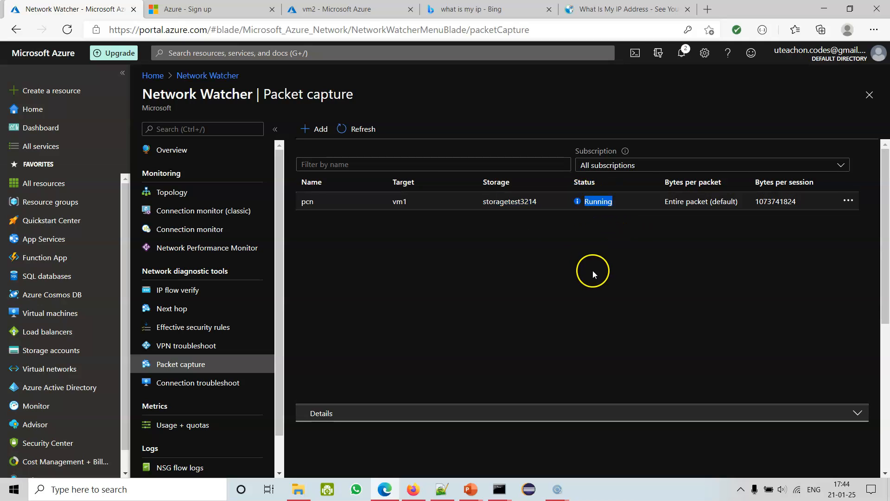
double_click(514, 202)
In the browser tab showing vm2, go to the portal home and open the storagetest3214 storage account.
click(371, 9)
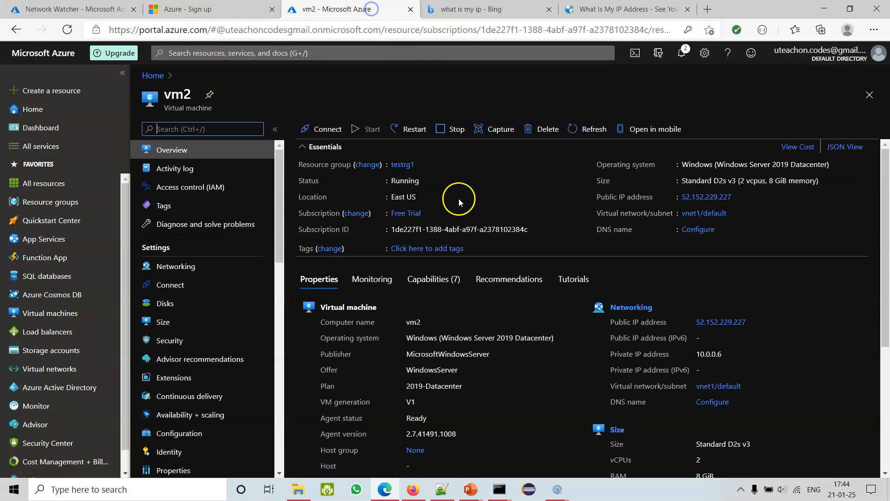
click(149, 79)
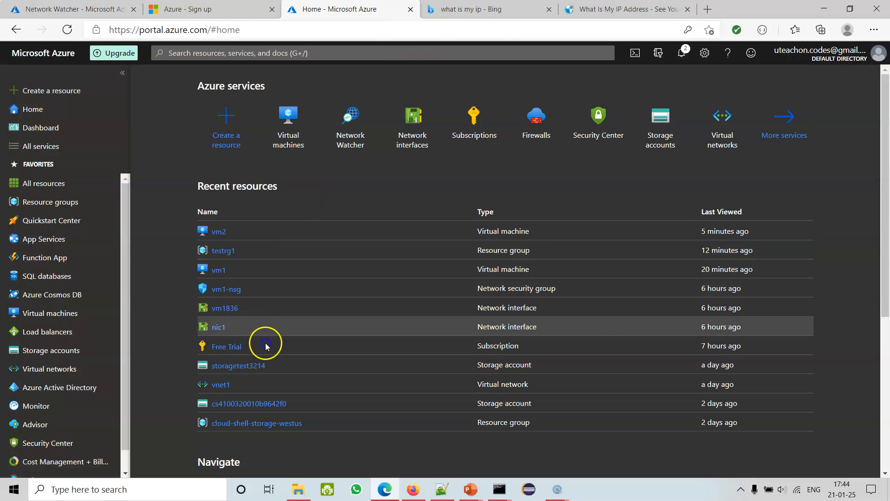
click(323, 366)
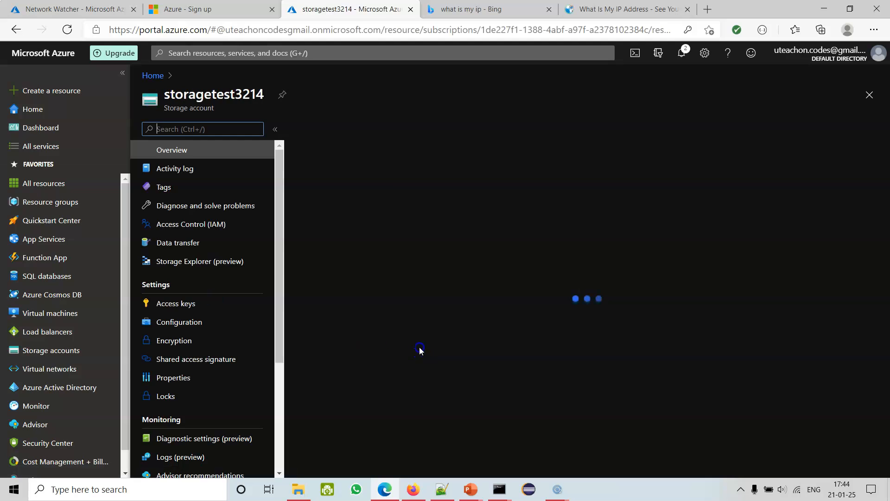
click(347, 335)
Check the storage account's file shares, and open the network-watcher-logs container among its blob containers.
drag(280, 214, 282, 307)
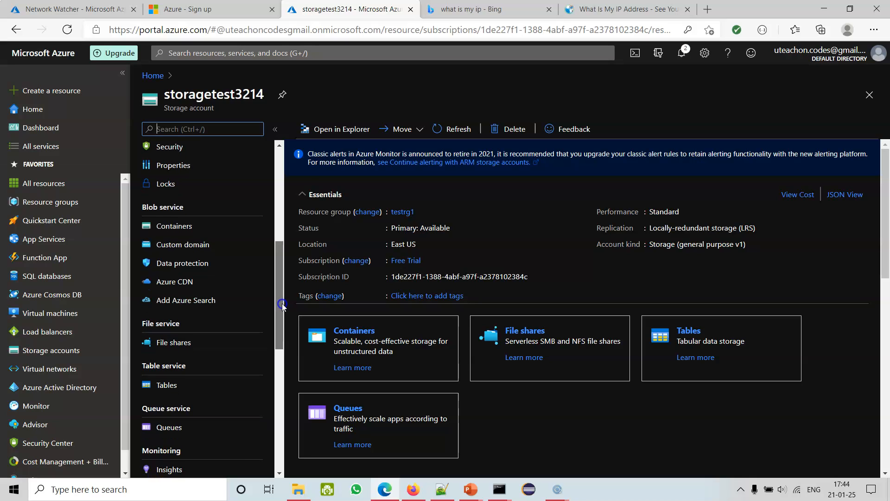
drag(283, 306, 287, 323)
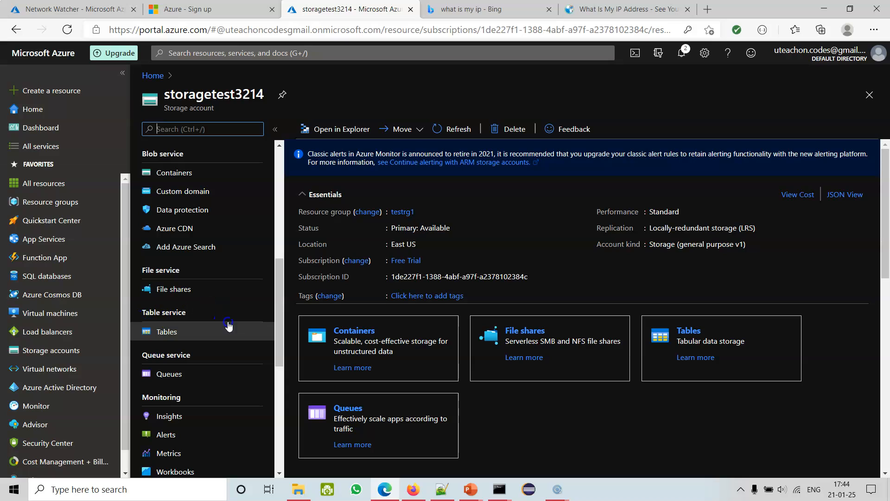
click(181, 291)
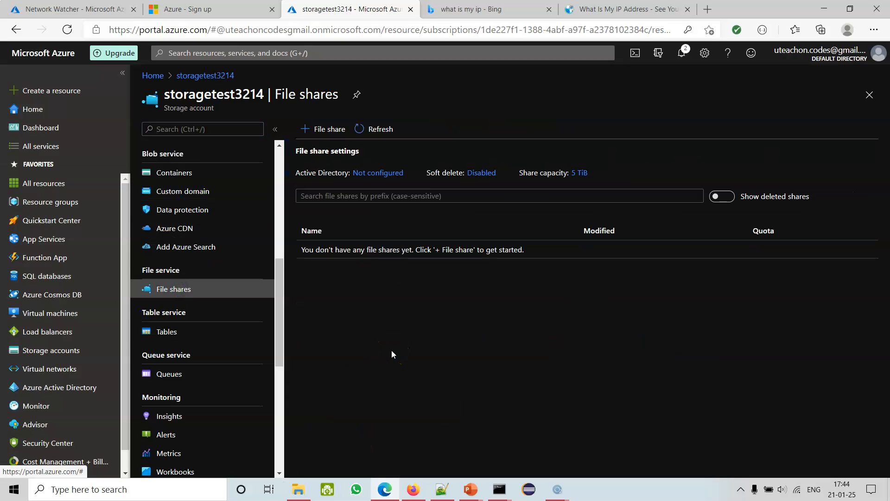
click(171, 181)
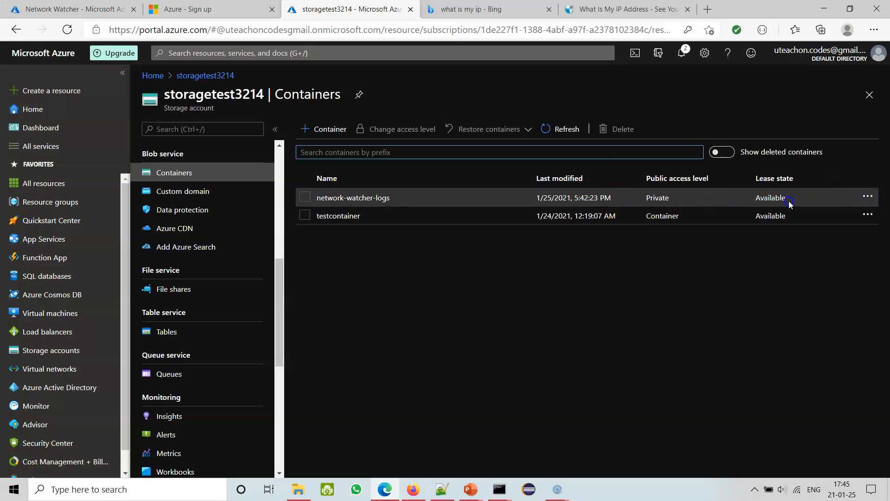
click(867, 196)
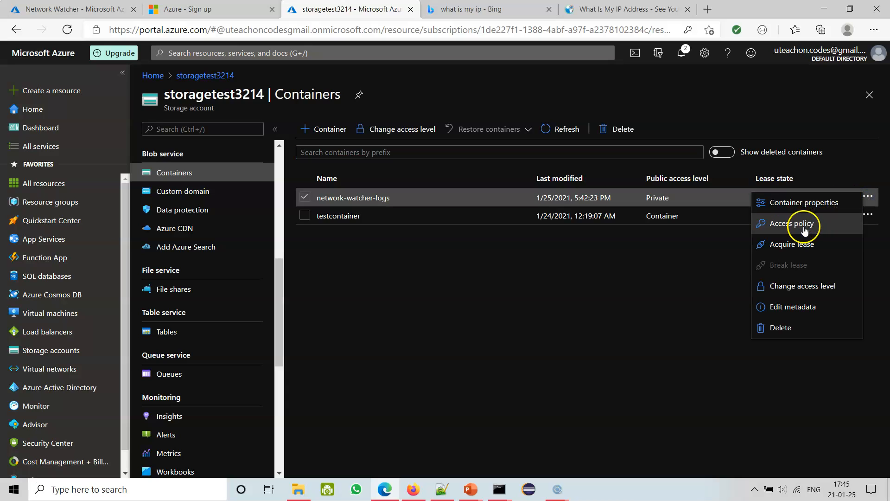
click(618, 346)
click(341, 202)
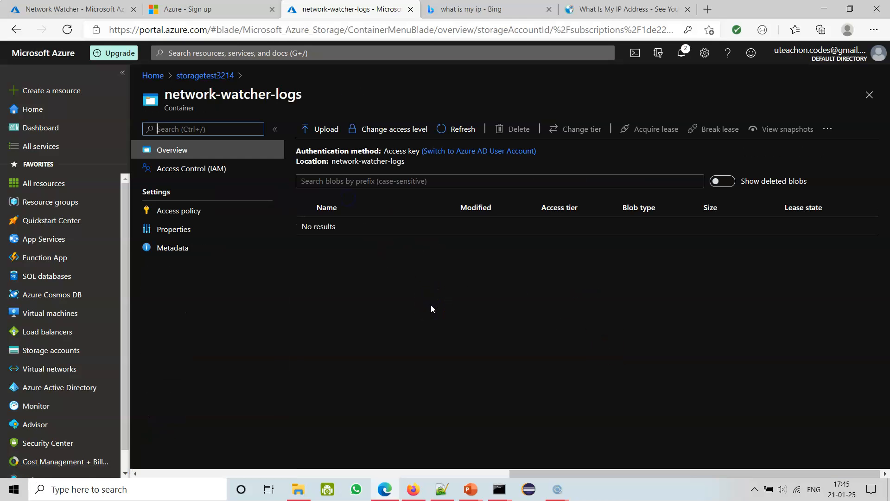
Examine the network-watcher-logs container's properties, calculate its size, and return to the container list.
click(179, 228)
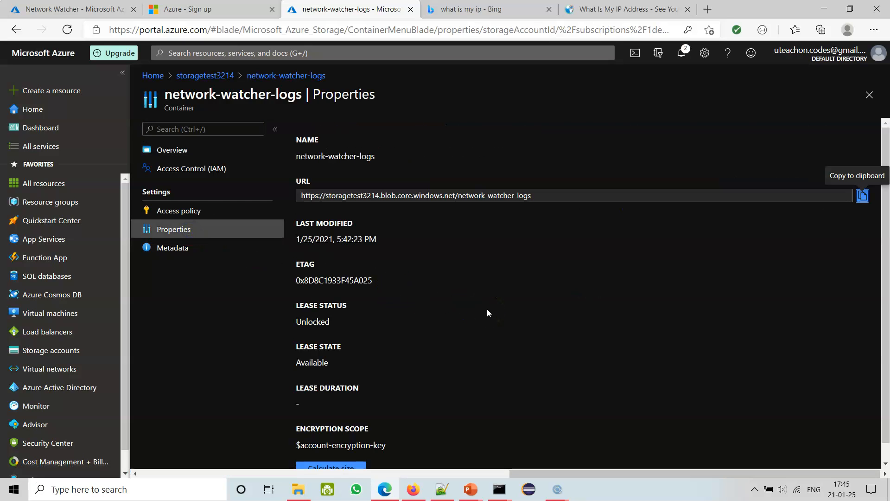
scroll(488, 315, down, 1)
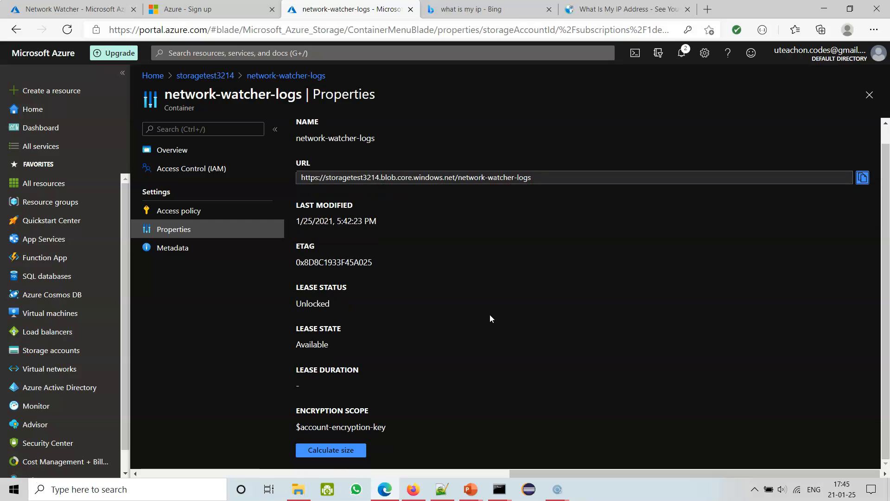
scroll(491, 316, up, 1)
scroll(491, 315, down, 1)
click(341, 449)
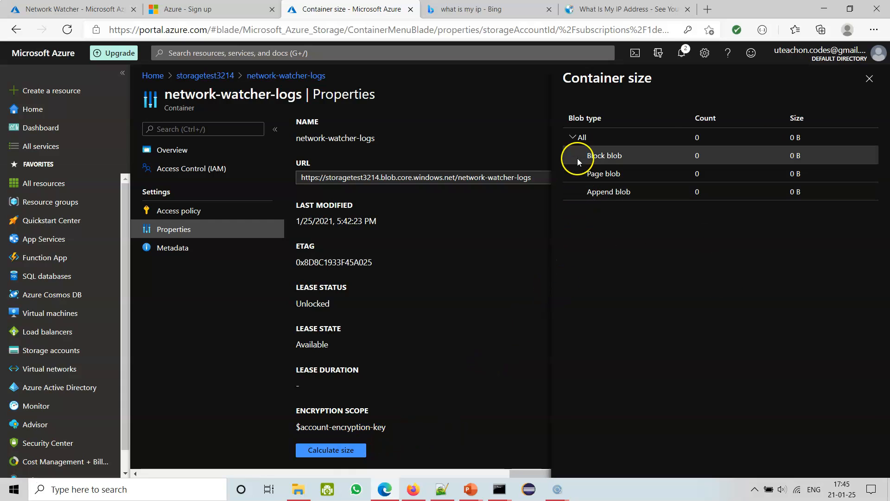
click(870, 79)
click(870, 95)
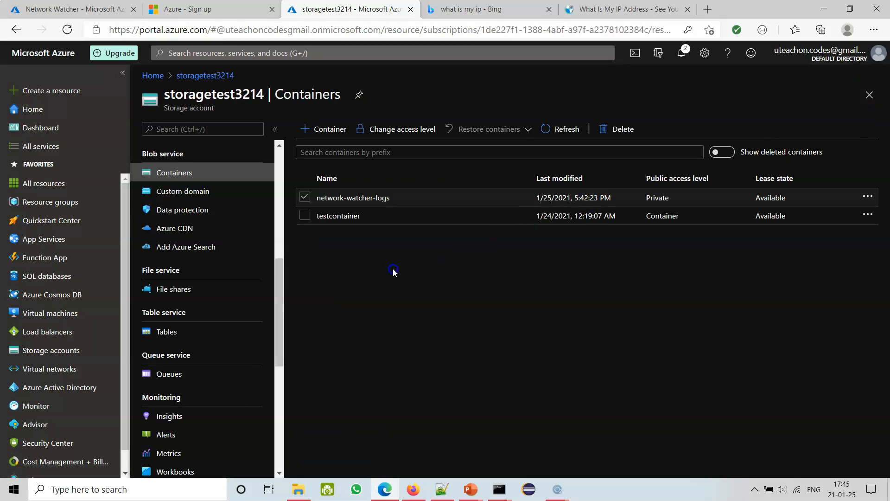
Deselect the network-watcher-logs container and look through the account's File shares, Custom domain, Containers and Tables pages.
click(305, 196)
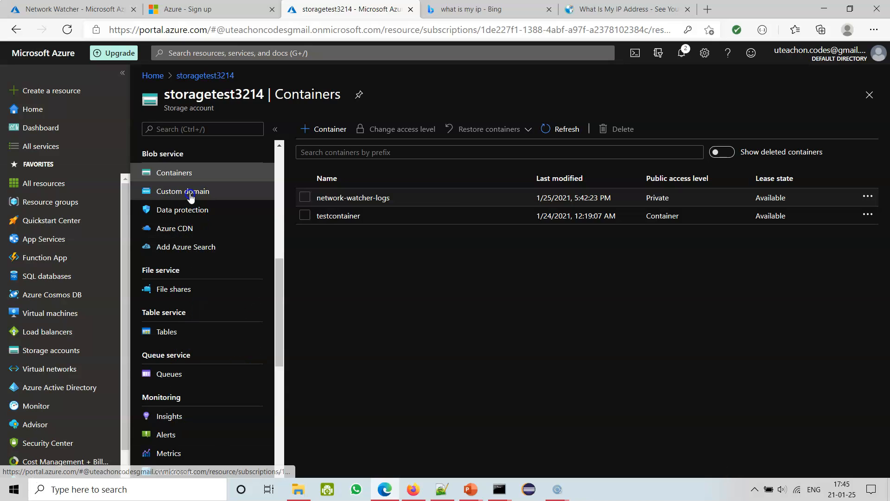
click(181, 290)
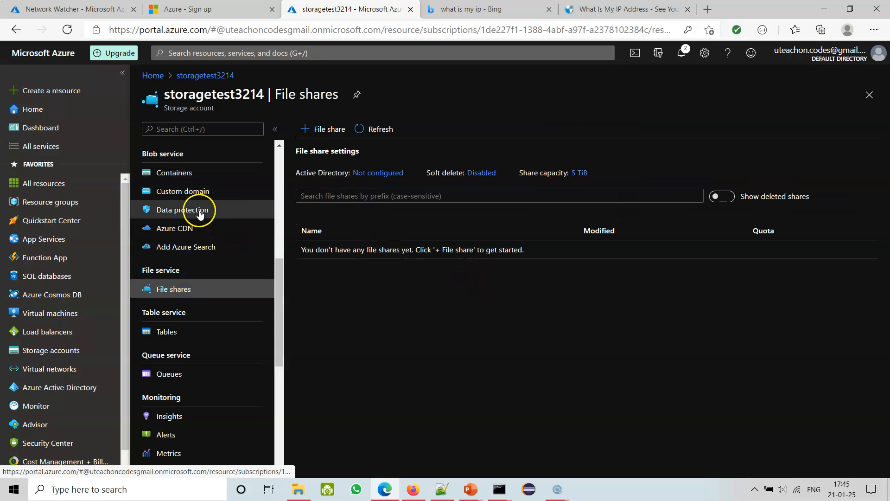
click(183, 192)
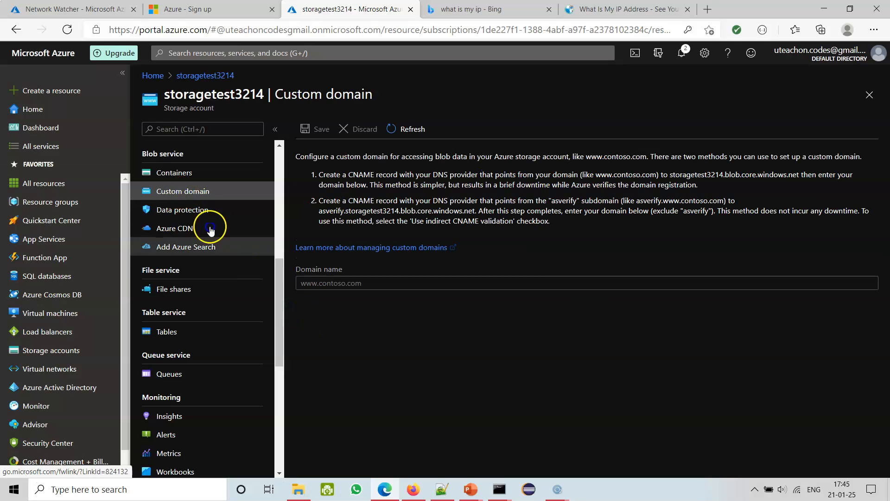
click(199, 174)
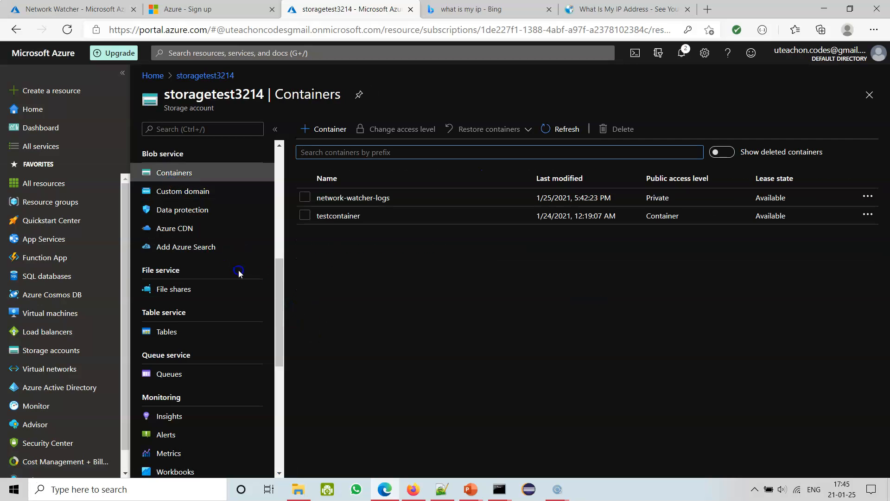
click(179, 331)
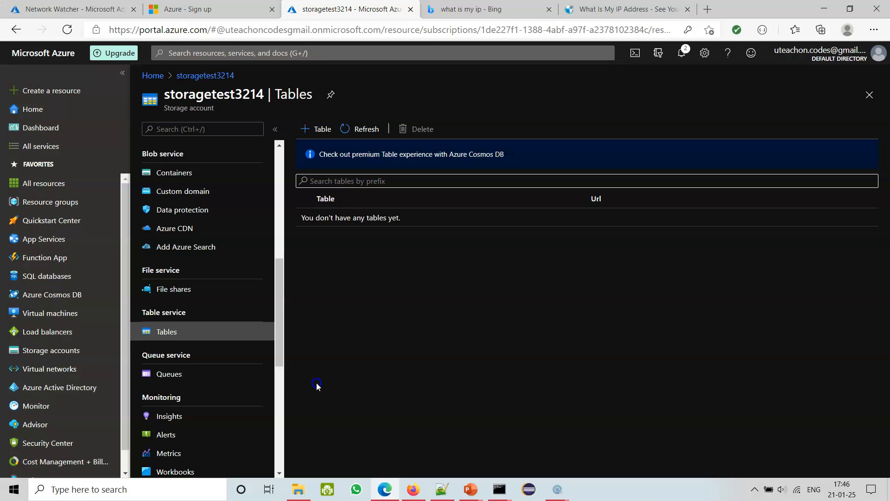
Search Windows for the storage app and launch Microsoft Azure Storage Explorer.
click(15, 494)
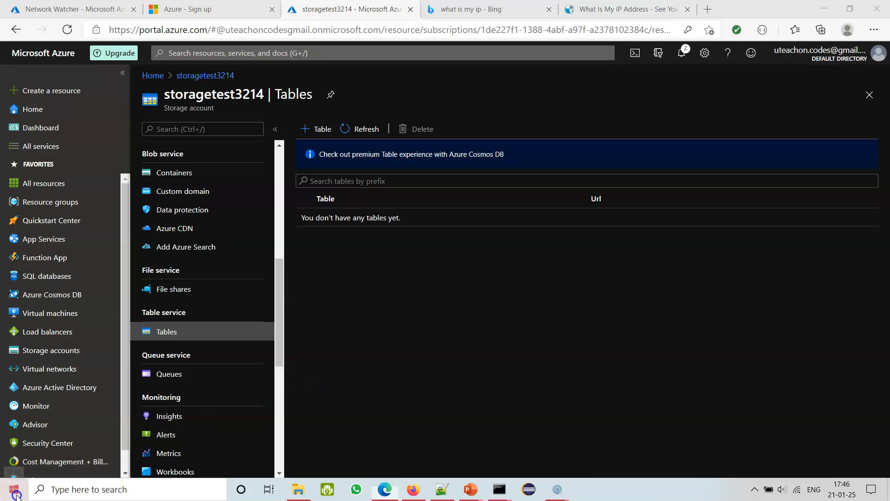
text(st)
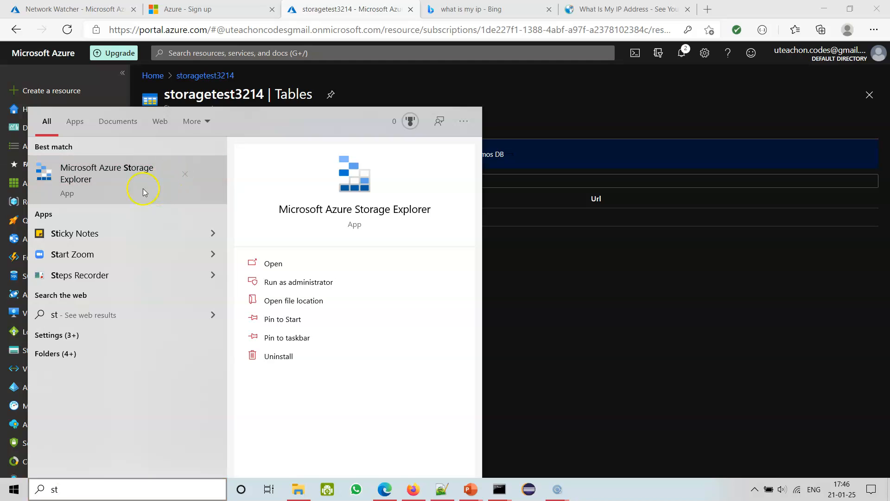
click(120, 197)
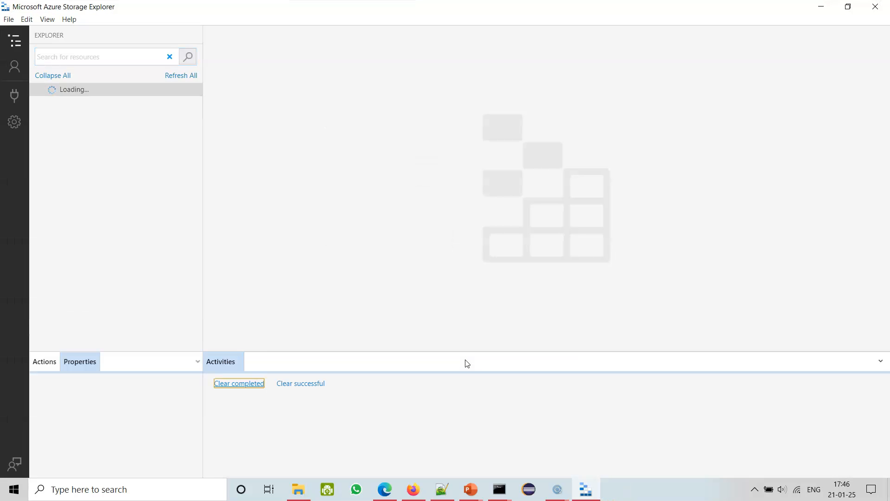
Expand the storagetest3214 account under the Free Trial subscription down to its blob containers.
click(546, 300)
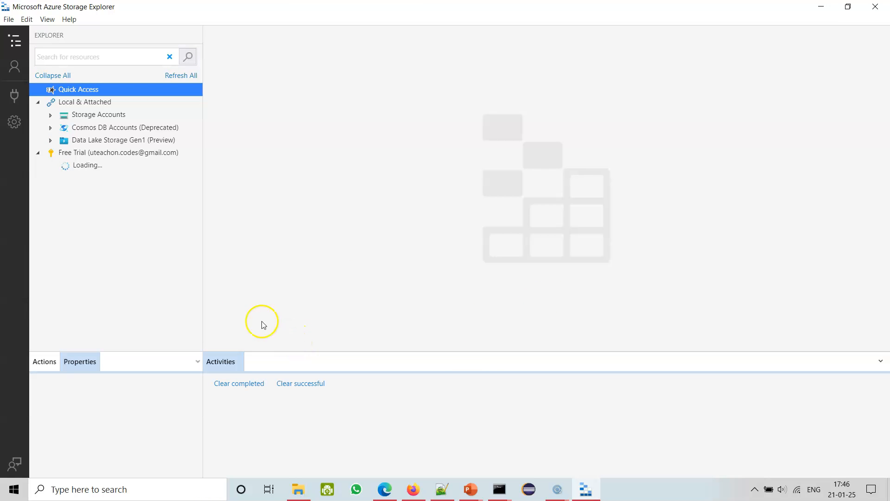
click(113, 158)
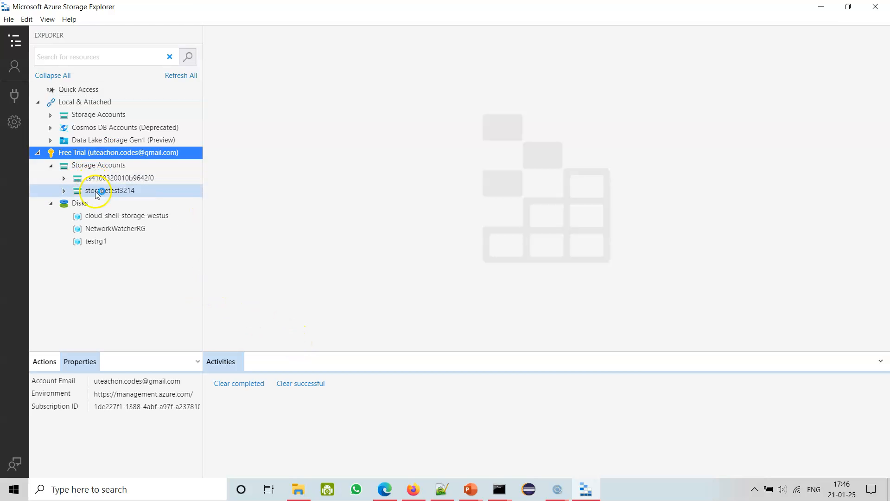
click(109, 190)
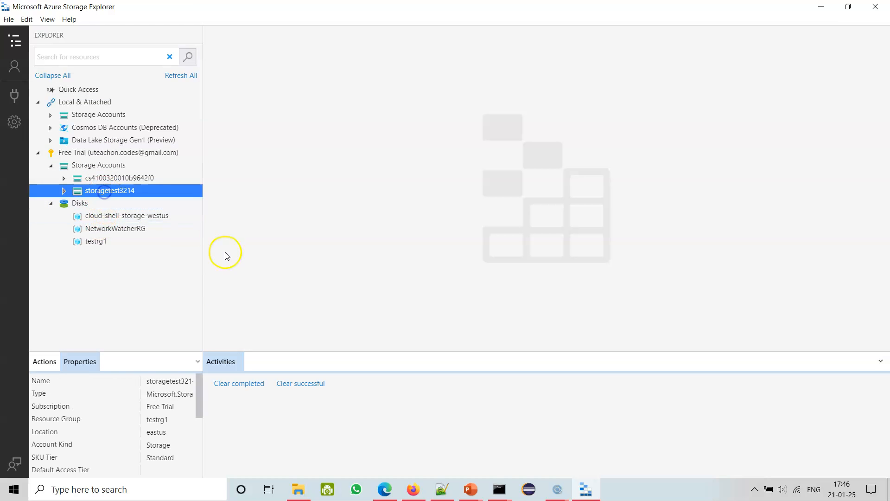
click(63, 192)
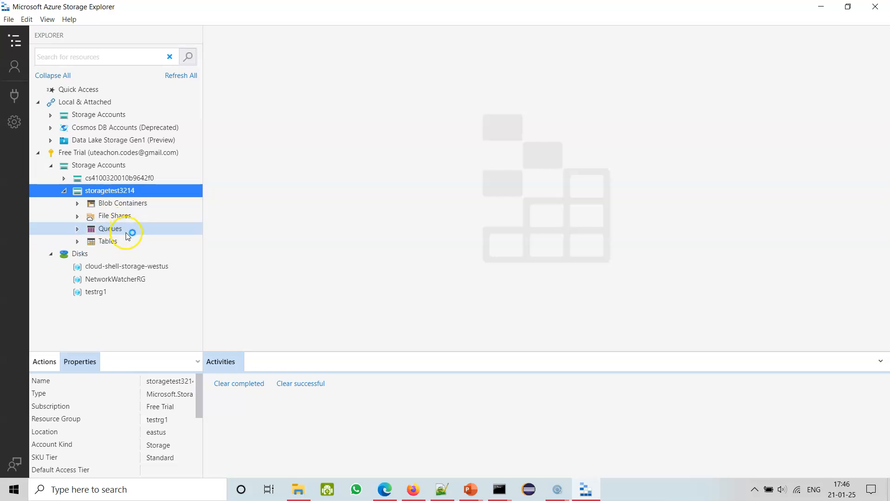
click(80, 205)
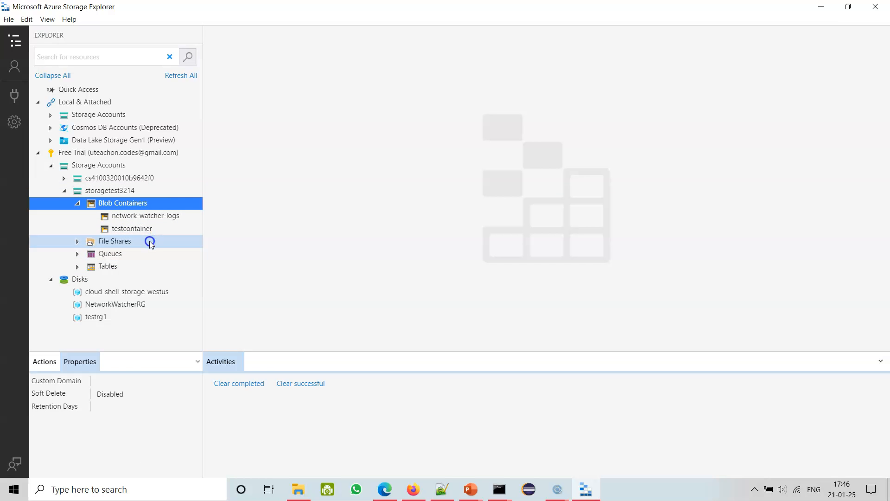
Check the contents of the network-watcher-logs and testcontainer blob containers for the packet capture output, ending on network-watcher-logs.
click(146, 217)
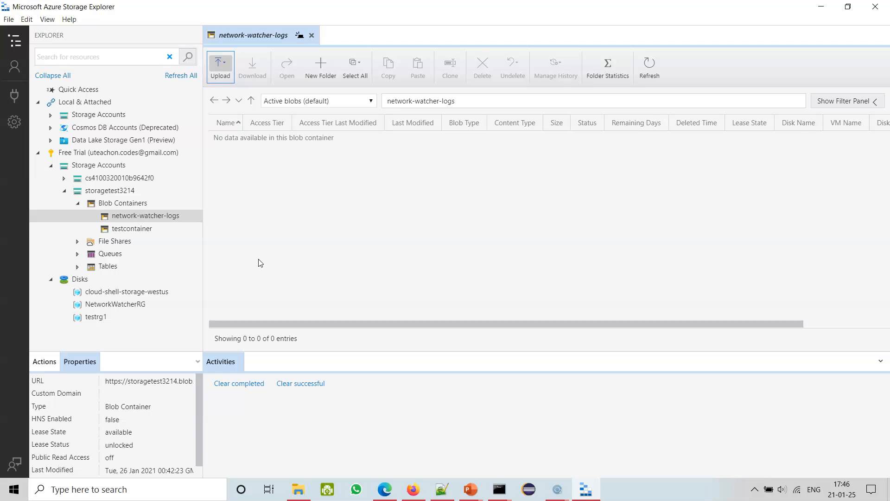
click(133, 229)
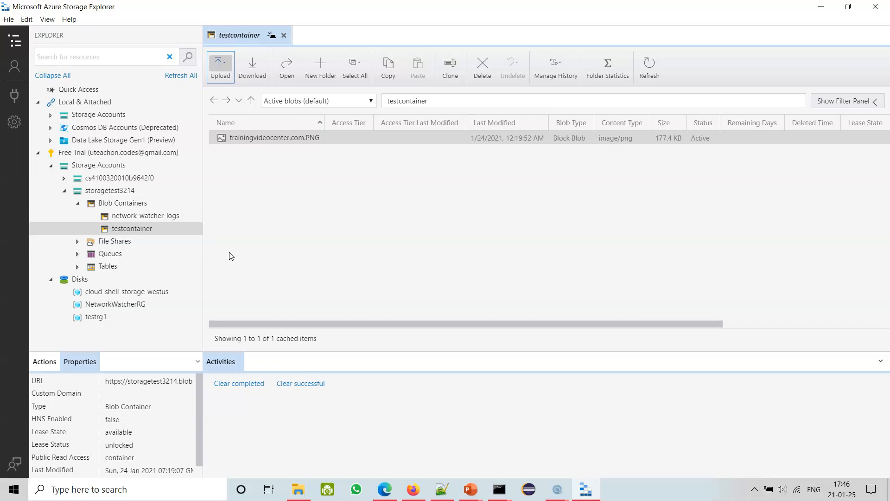
click(144, 216)
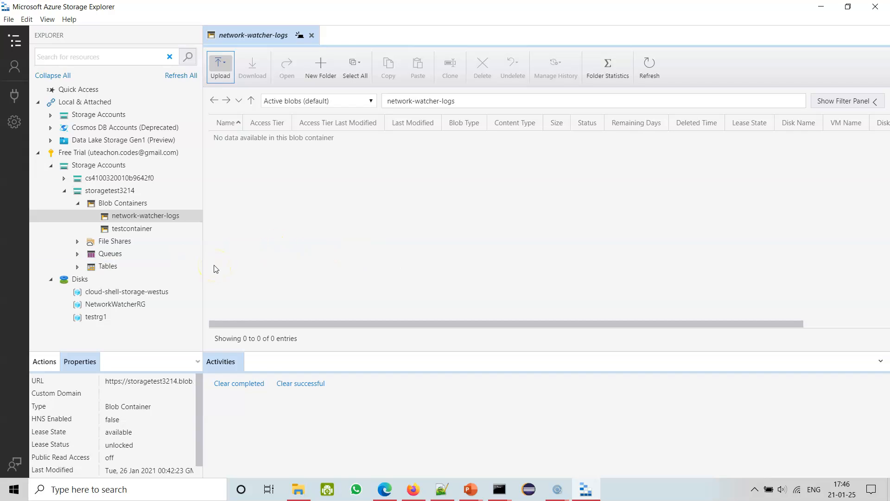
Expand storagetest3214's File Shares, Queues and Tables, and widen the resource tree so the full table names fit.
click(77, 242)
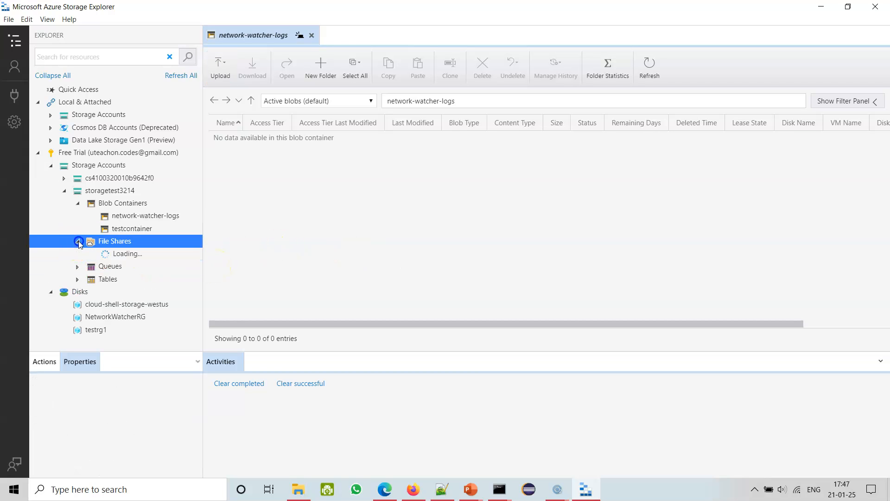
click(77, 255)
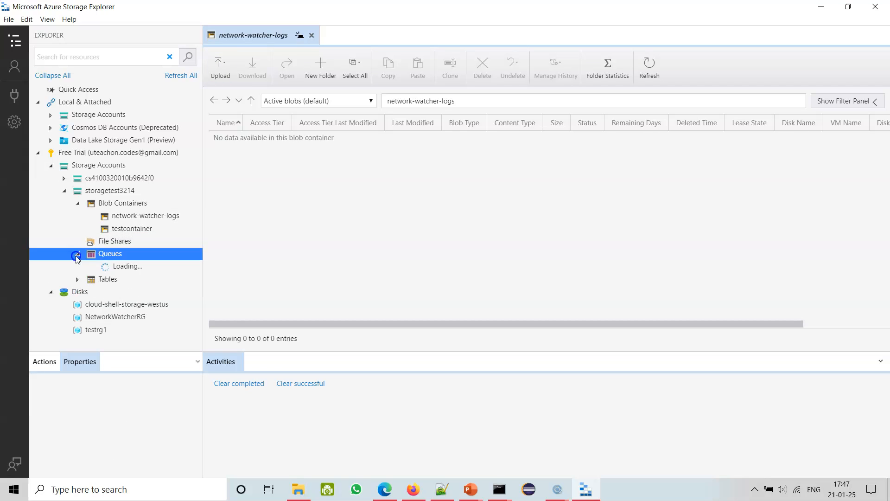
click(77, 267)
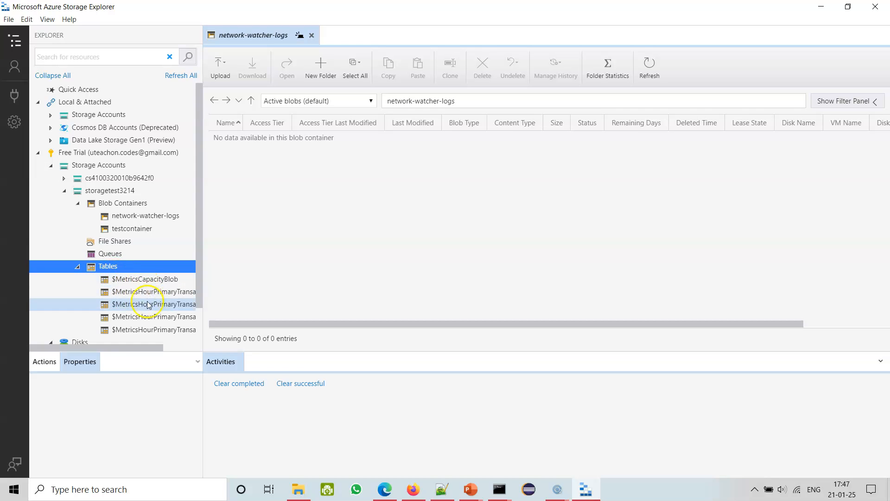
drag(153, 347, 188, 347)
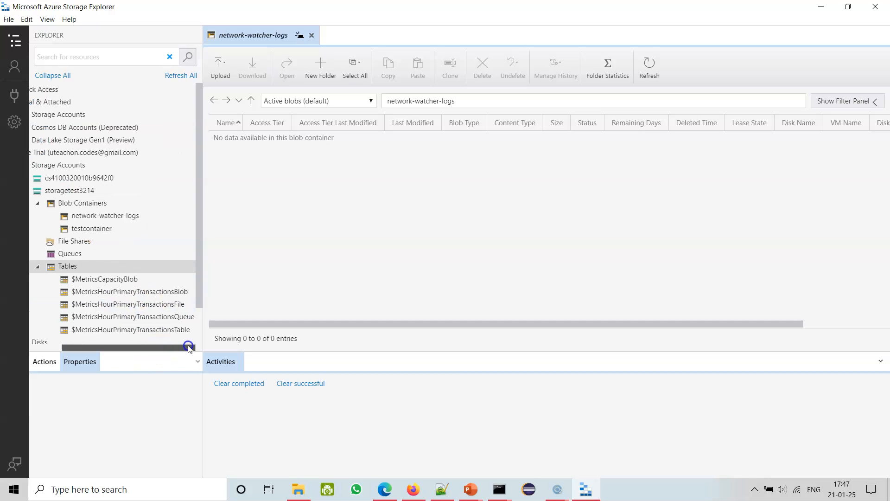
drag(200, 292, 223, 292)
click(175, 292)
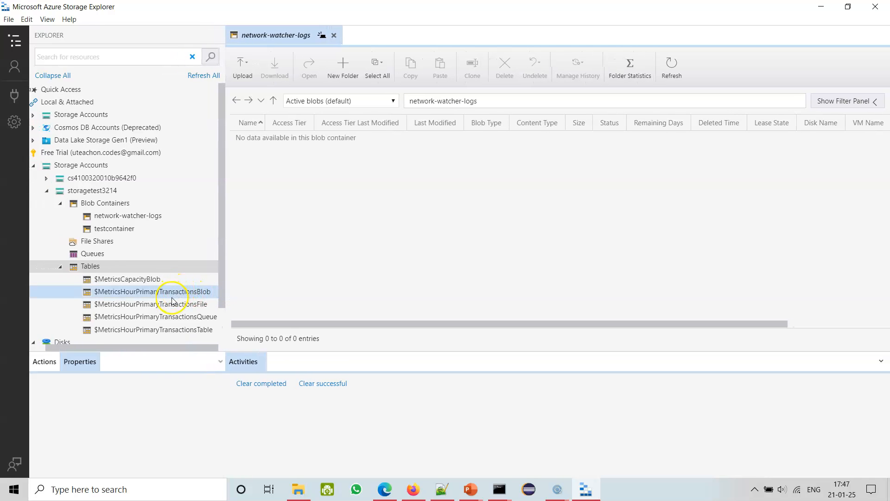
Open the $MetricsHourPrimaryTransactionsFile table and look through its metric columns.
click(169, 304)
double_click(183, 306)
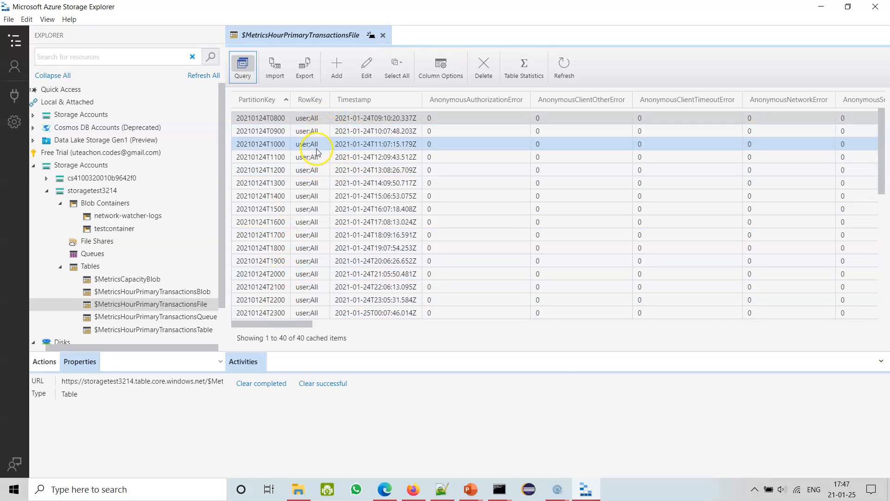
drag(304, 323, 414, 354)
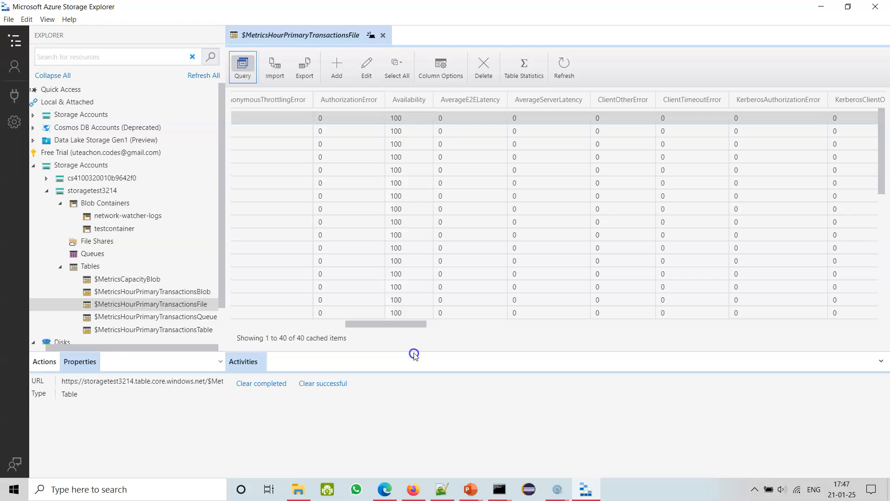
Inspect the $MetricsCapacityBlob and $MetricsHourPrimaryTransactionsBlob tables for captured data.
click(133, 280)
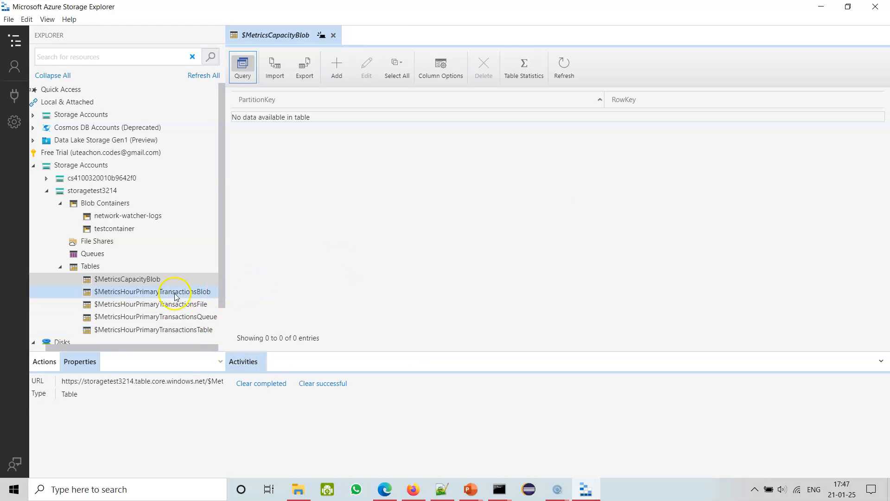
click(170, 290)
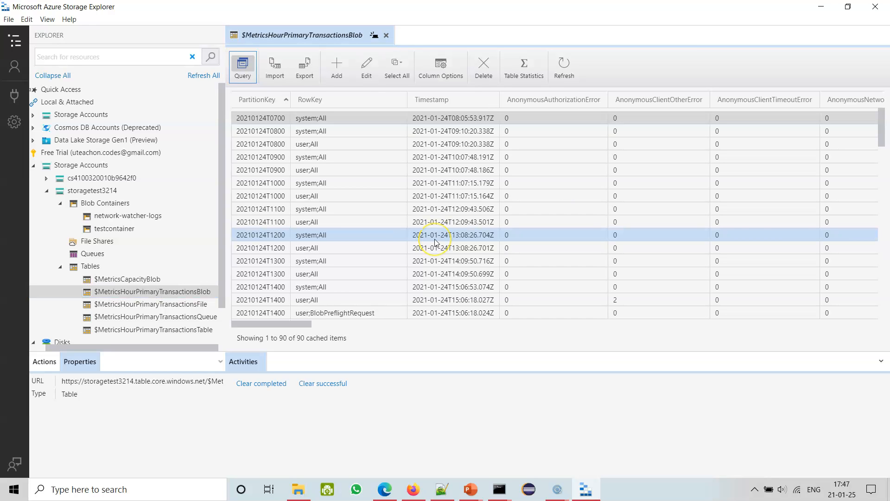
mouse_move(306, 323)
mouse_down()
mouse_move(824, 324)
mouse_move(338, 332)
mouse_move(308, 324)
mouse_up()
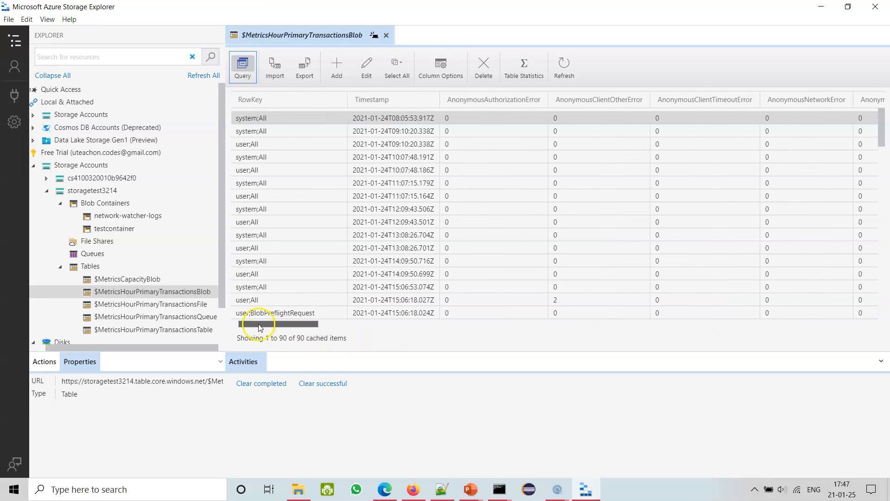
Inspect the $MetricsHourPrimaryTransactionsQueue and $MetricsHourPrimaryTransactionsTable tables for captured data.
click(186, 316)
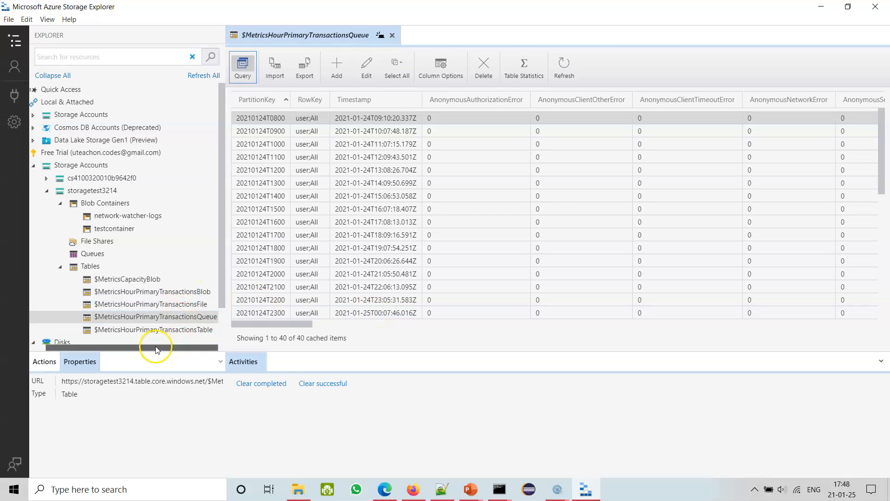
click(213, 348)
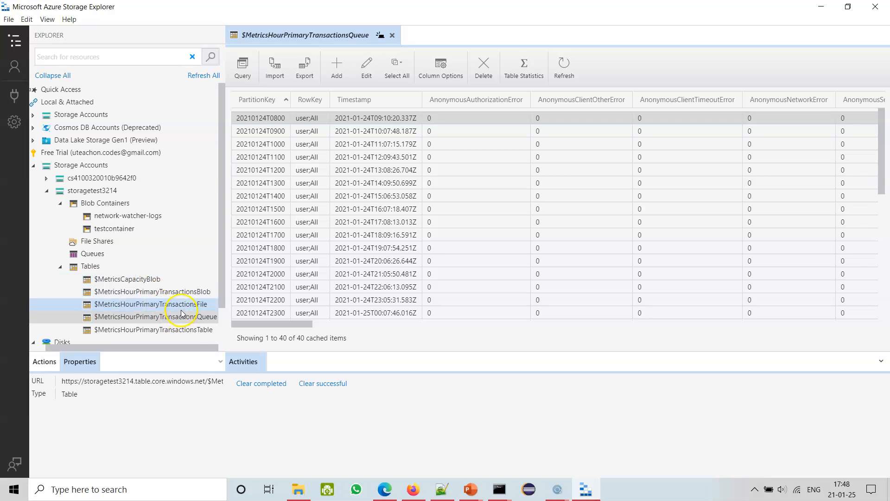
click(190, 330)
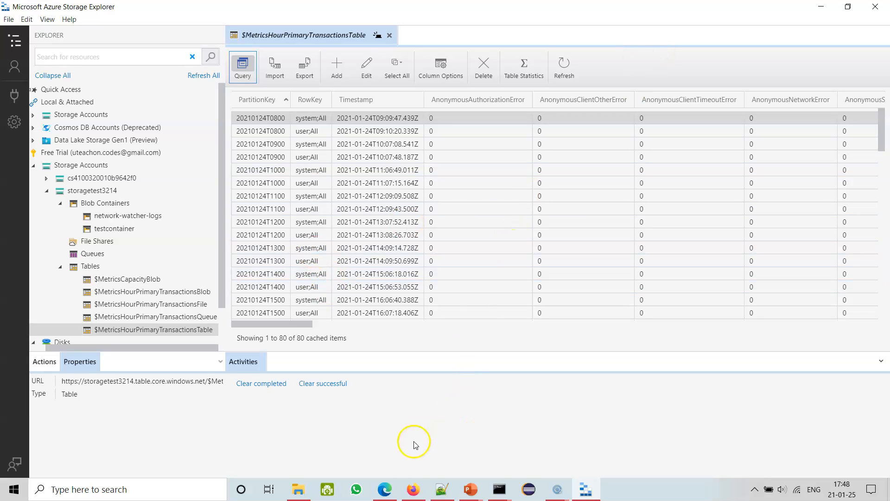
Switch back to Network Watcher in the Edge browser and open its Connection troubleshoot tool.
click(386, 490)
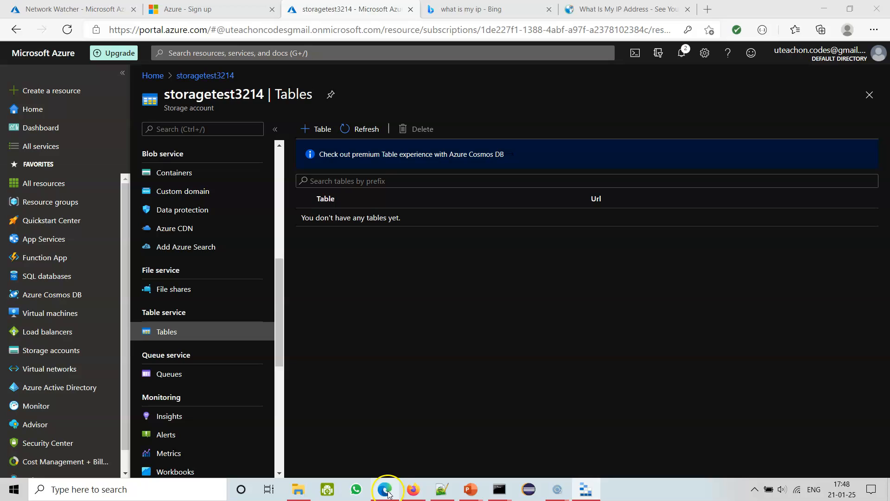
click(80, 8)
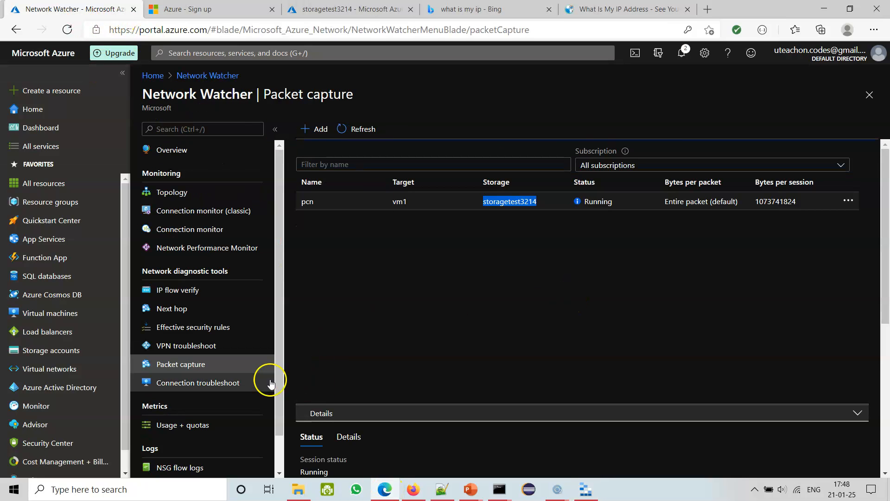
drag(280, 391, 282, 416)
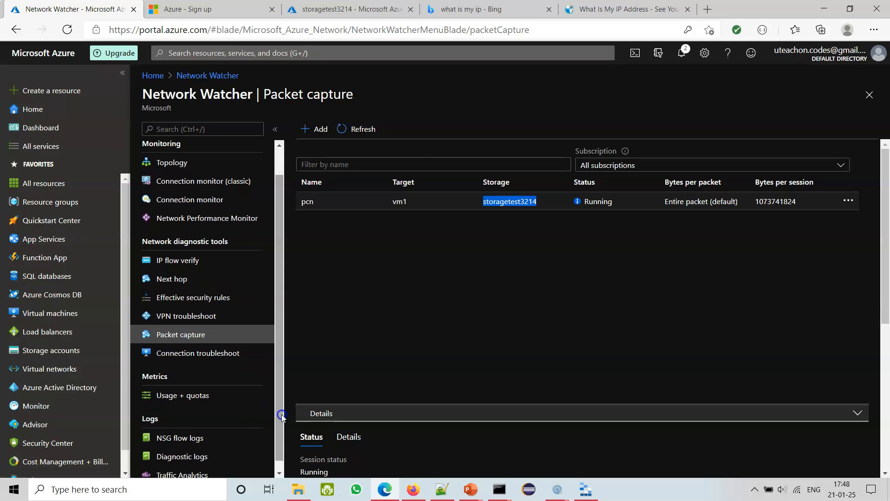
click(232, 353)
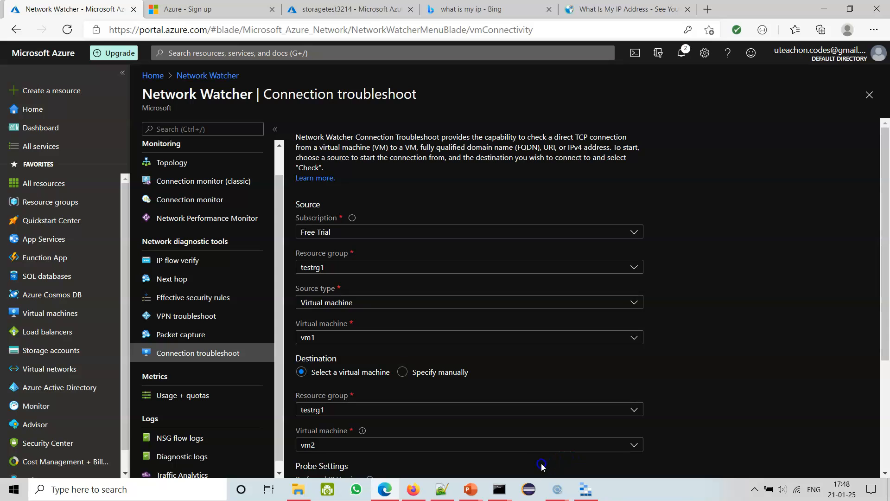
click(569, 494)
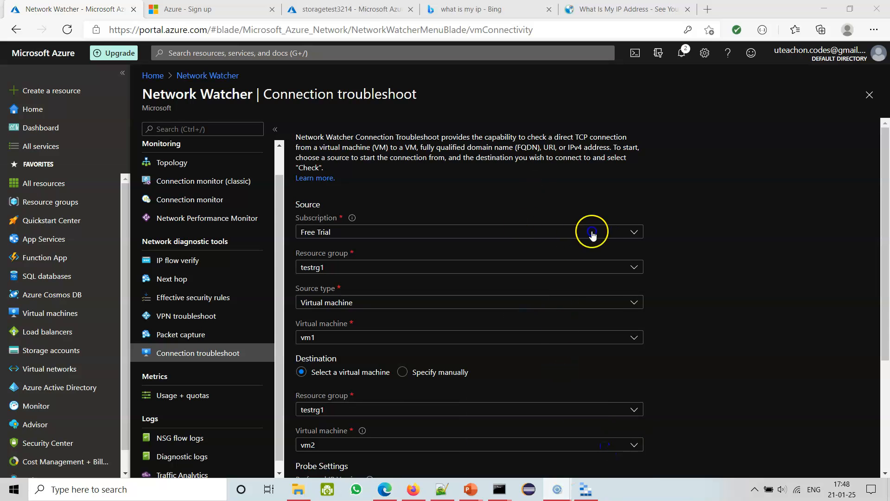